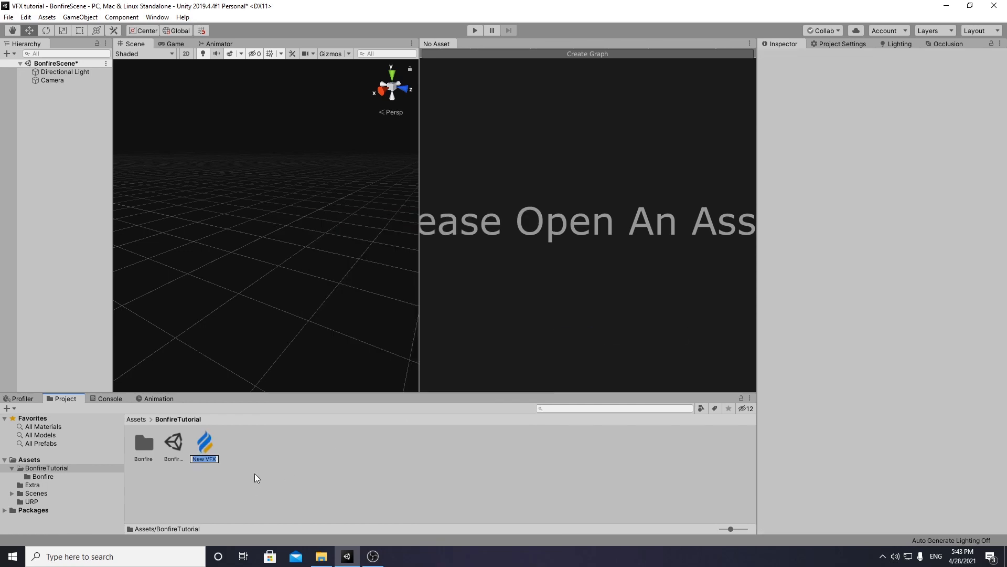
- Name the new visual effect graph asset Bonfire Effect and open it for editing
type("Bonfire")
type(" Effect")
key("Return")
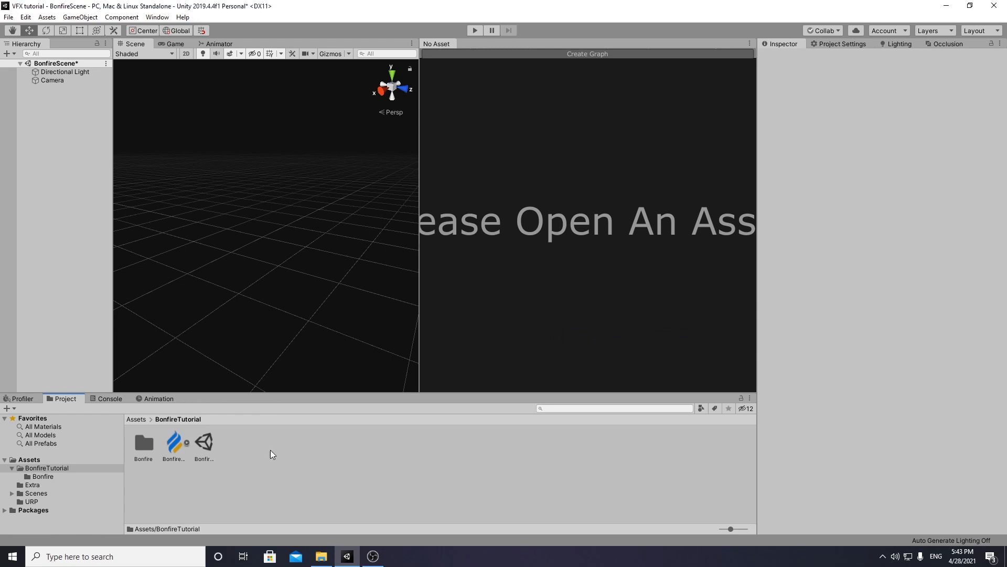
double_click(175, 454)
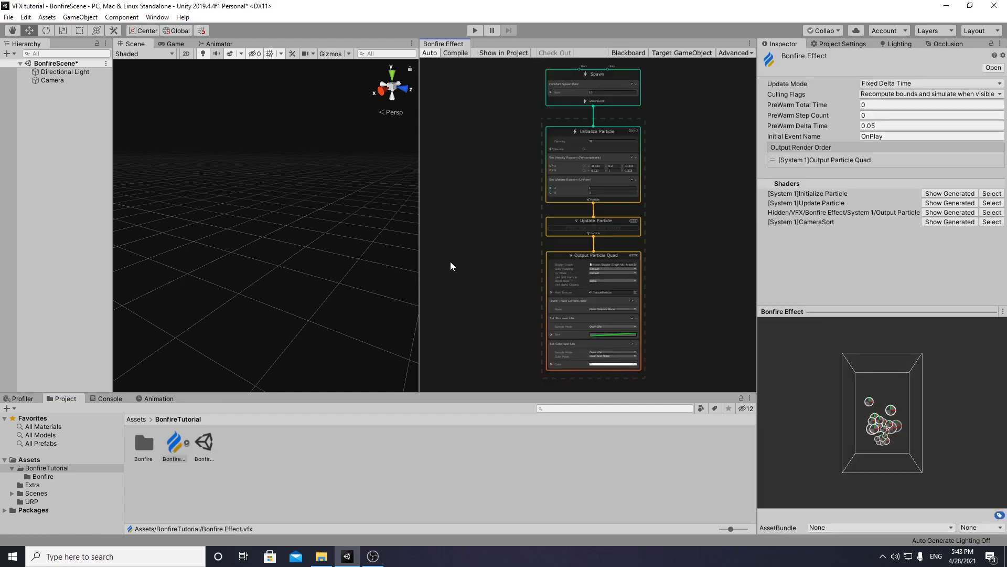
- Add the Bonfire Effect asset to the BonfireScene hierarchy as a new object
scroll(451, 260, "down", 3)
scroll(462, 220, "up", 2)
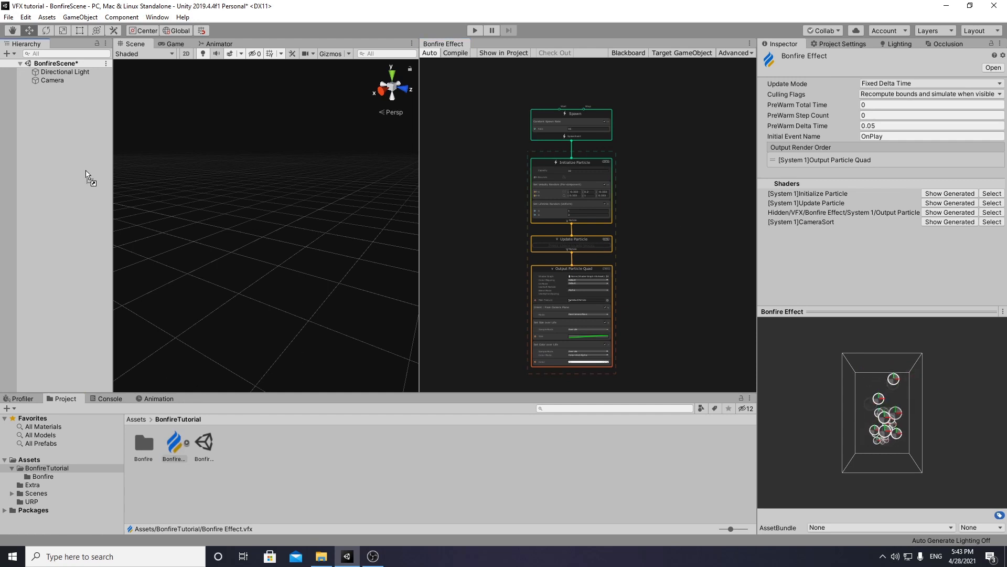
left_click_drag(86, 170, 86, 170)
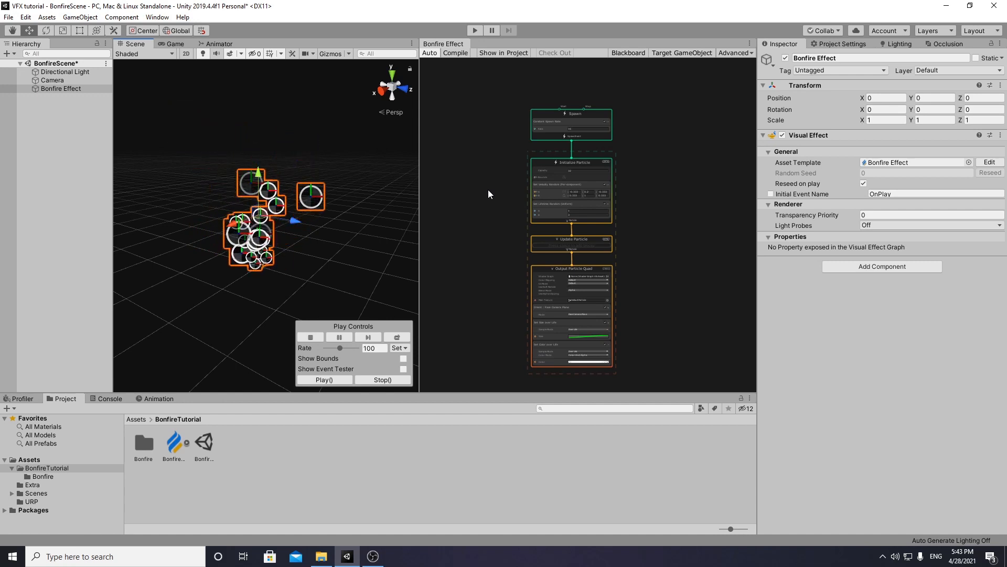
- Set the Constant Spawn Rate in the Spawn context to 8
middle_click_drag(480, 184, 496, 169)
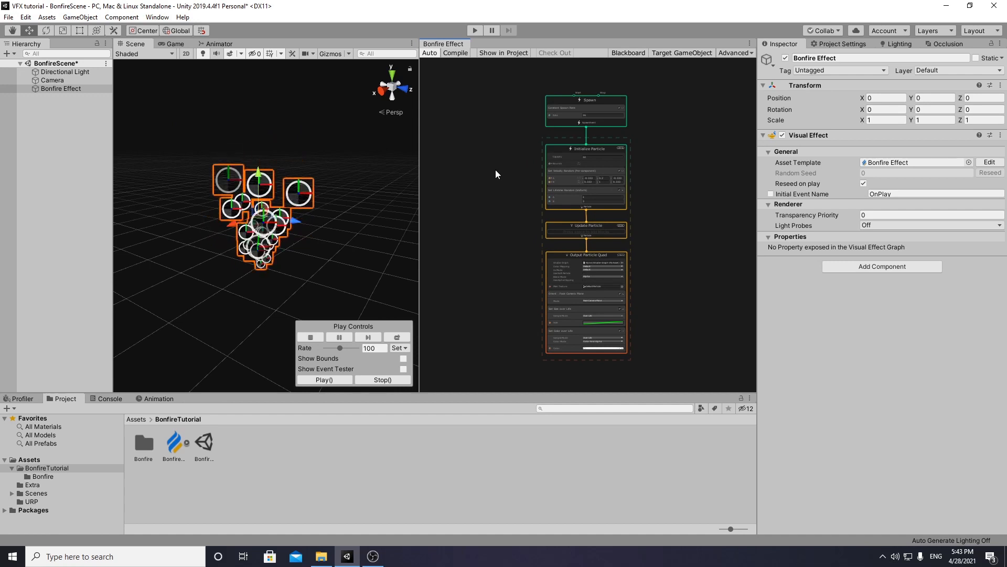
middle_click_drag(506, 139, 465, 196)
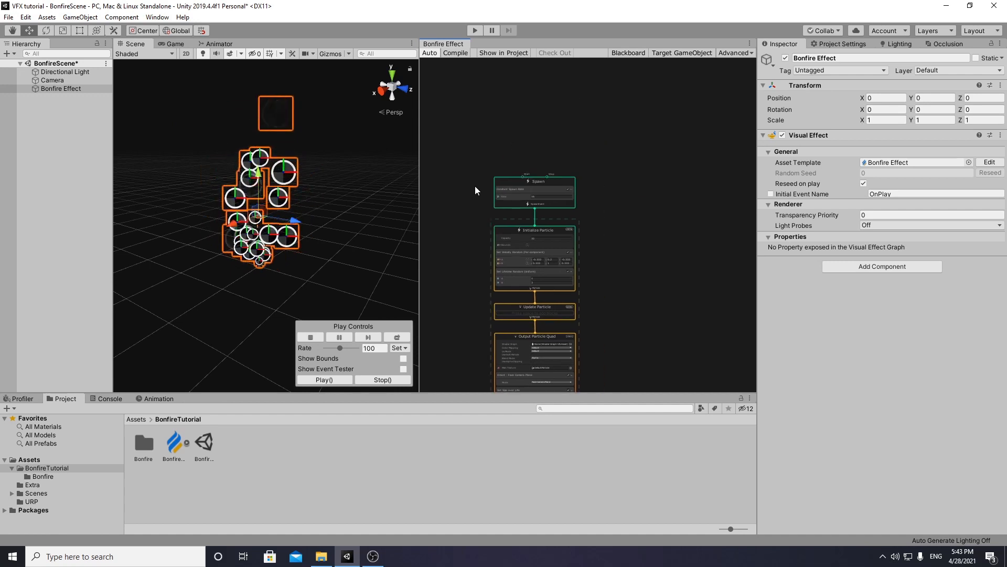
scroll(474, 186, "up", 5)
scroll(472, 210, "up", 1)
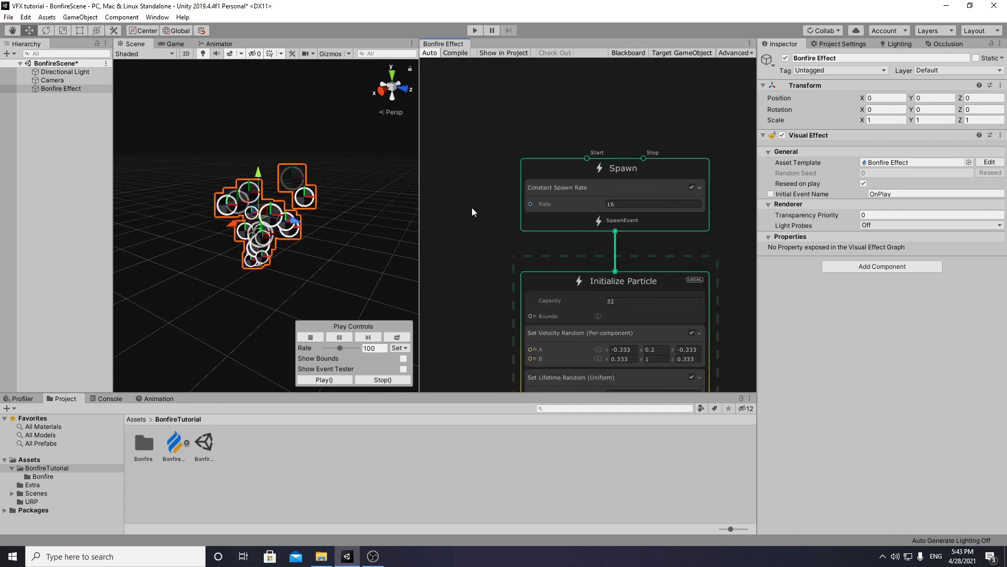
middle_click_drag(491, 206, 488, 206)
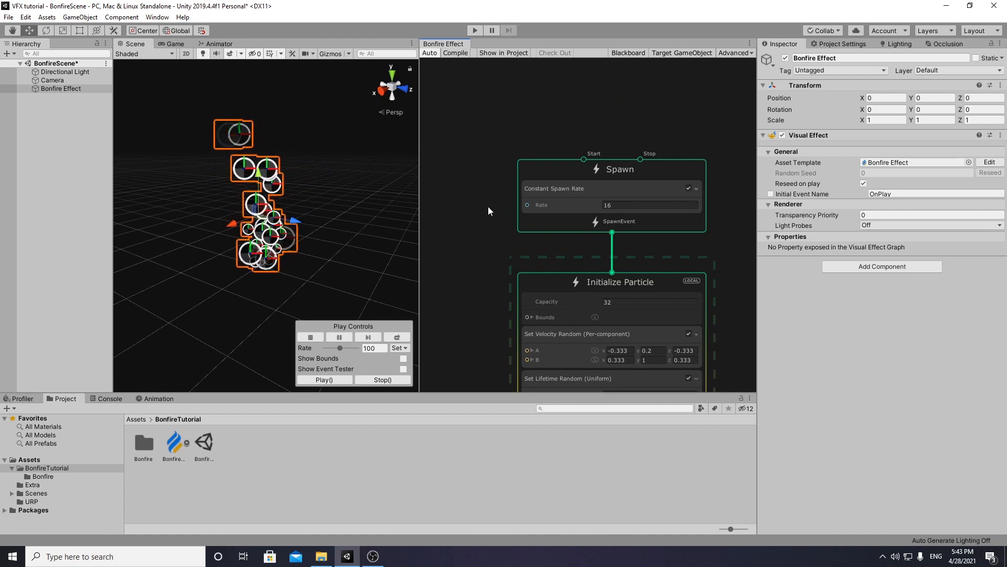
left_click(637, 205)
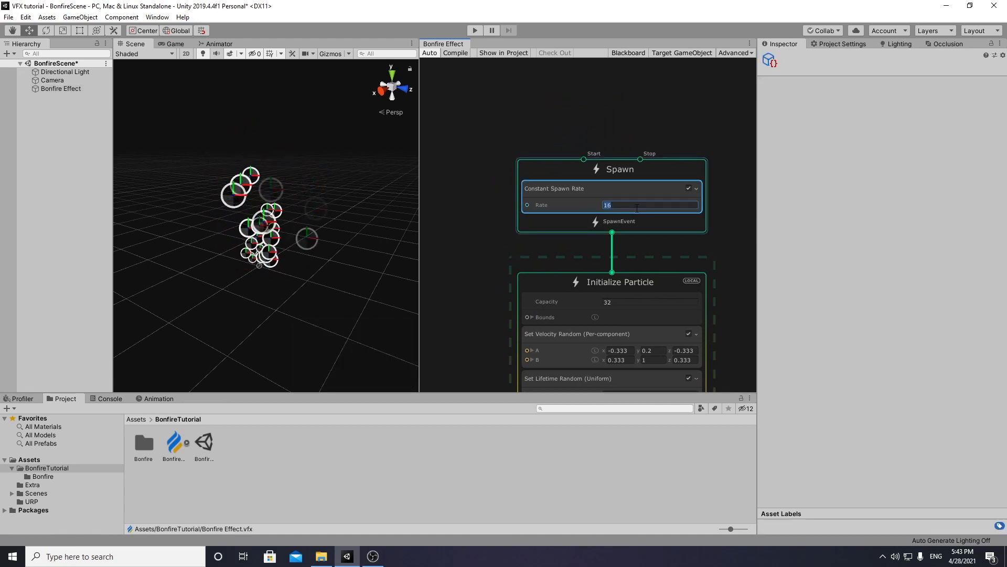
scroll(458, 199, "down", 2)
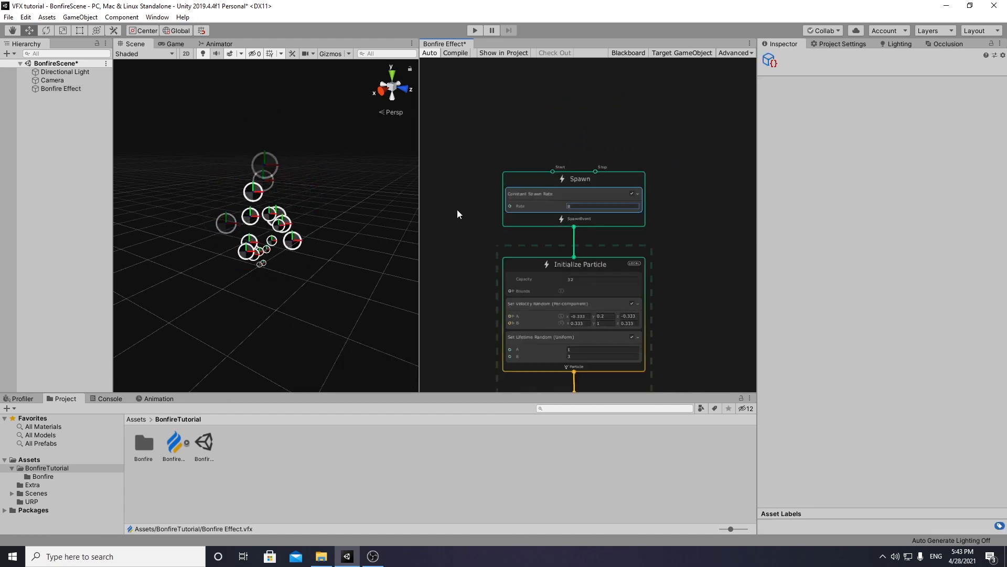
- Open the Bonfire asset folder and assign the RI_Flame texture as the Main Texture of Output Particle Quad
middle_click_drag(468, 254, 486, 154)
scroll(499, 160, "down", 1)
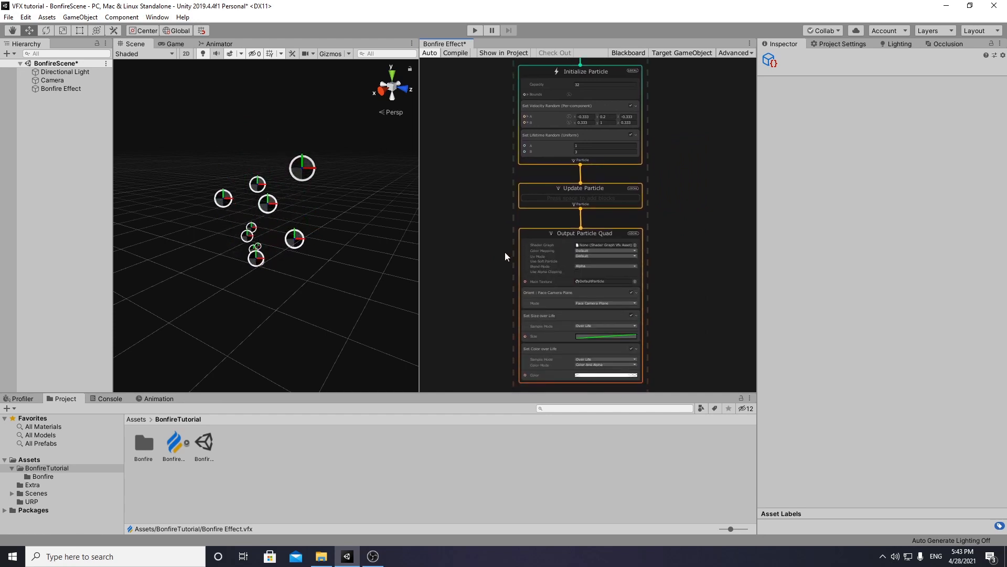
double_click(144, 445)
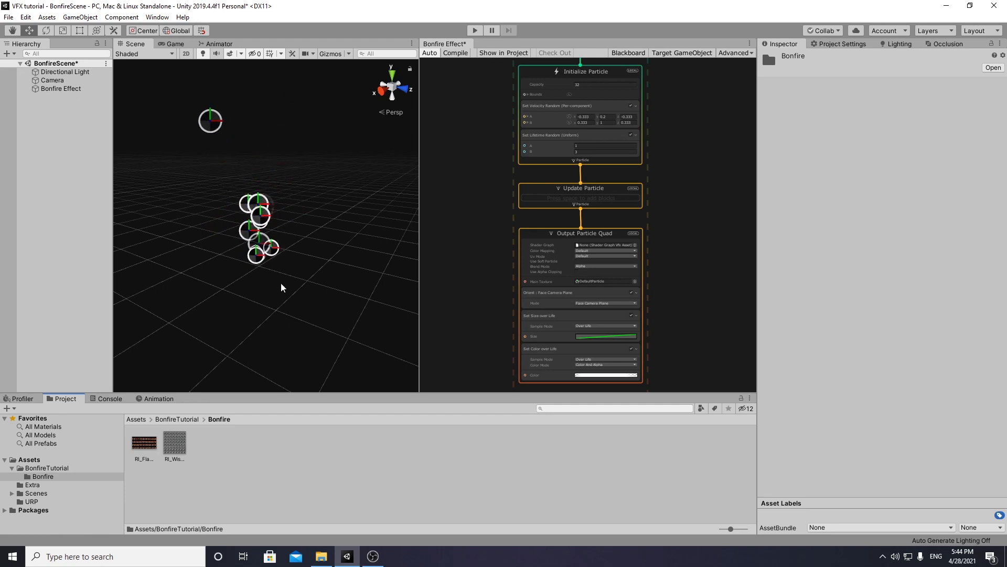
scroll(494, 303, "up", 3)
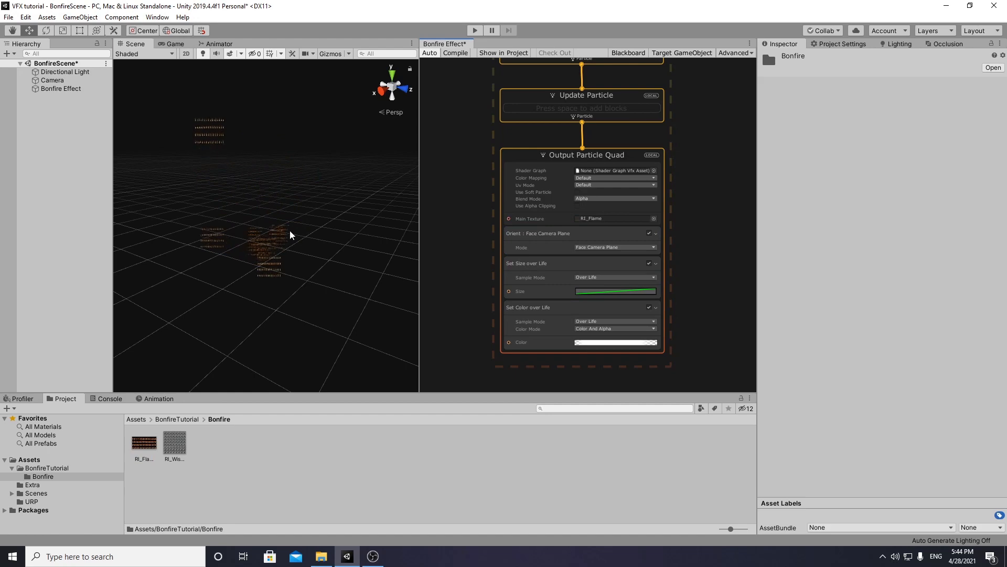
left_click_drag(222, 249, 315, 273, "alt")
right_click_drag(315, 273, 305, 253, "alt")
right_click_drag(237, 237, 268, 257, "alt")
left_click_drag(268, 257, 243, 246, "alt")
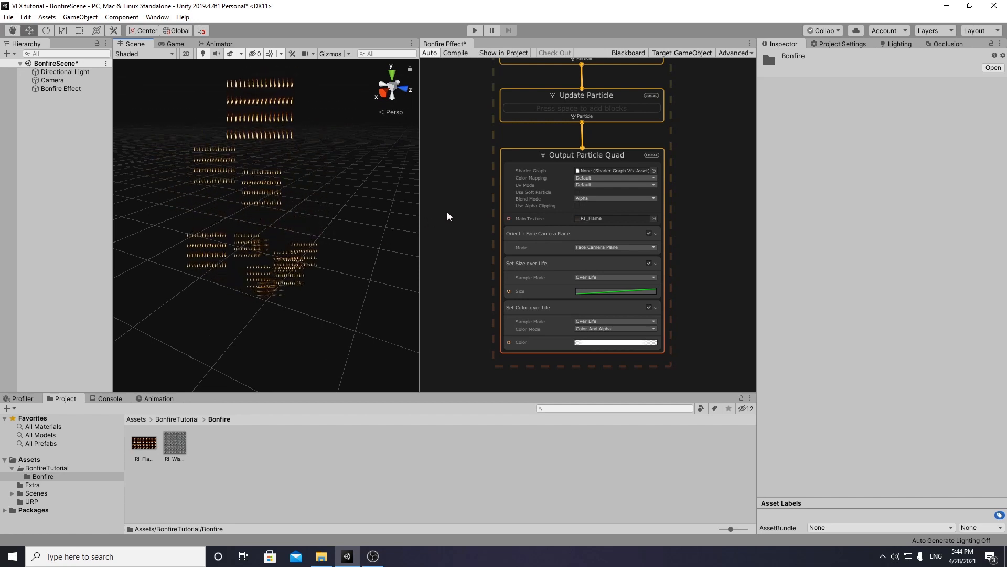
- Set the Uv Mode of Output Particle Quad to Flipbook Blend
scroll(648, 179, "up", 2)
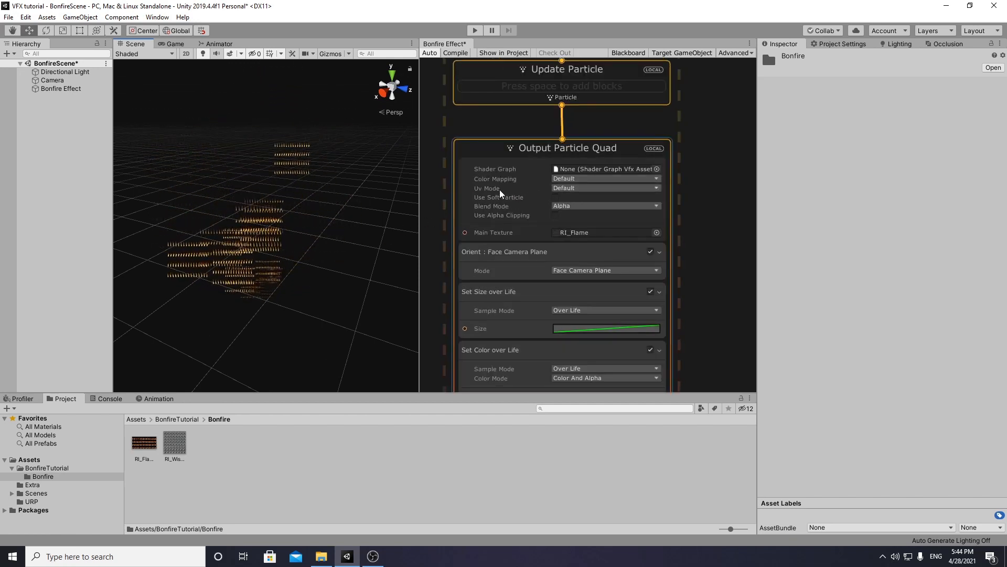
left_click(570, 189)
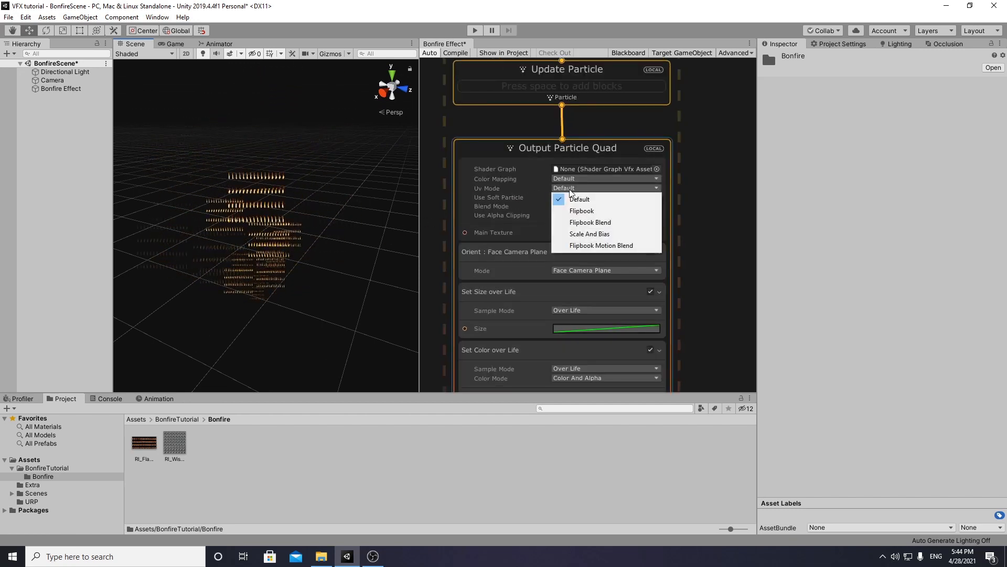
left_click(602, 223)
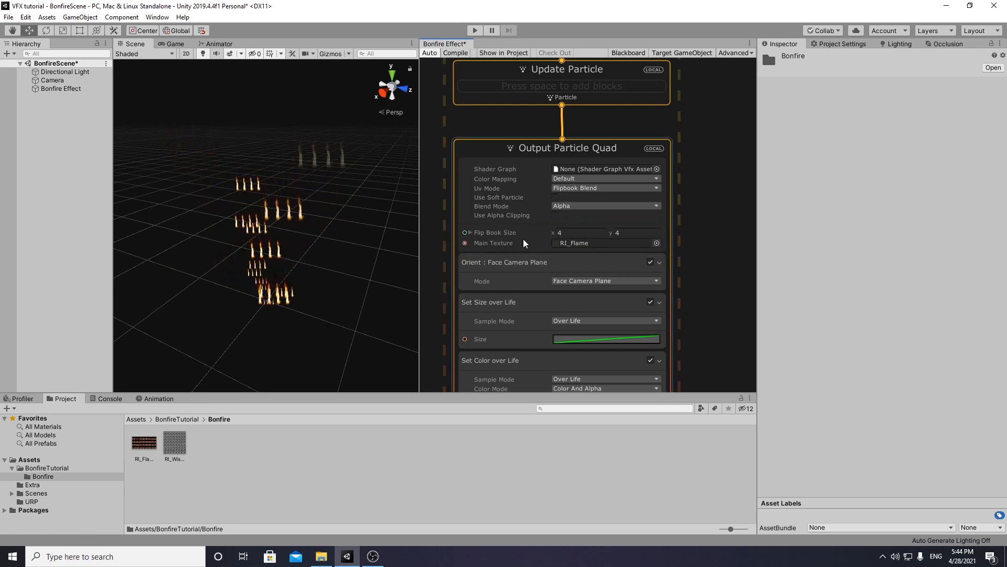
- Check the frame layout of the RI_Flame image and set the Flip Book Size X of Output Particle Quad to 16
double_click(151, 445)
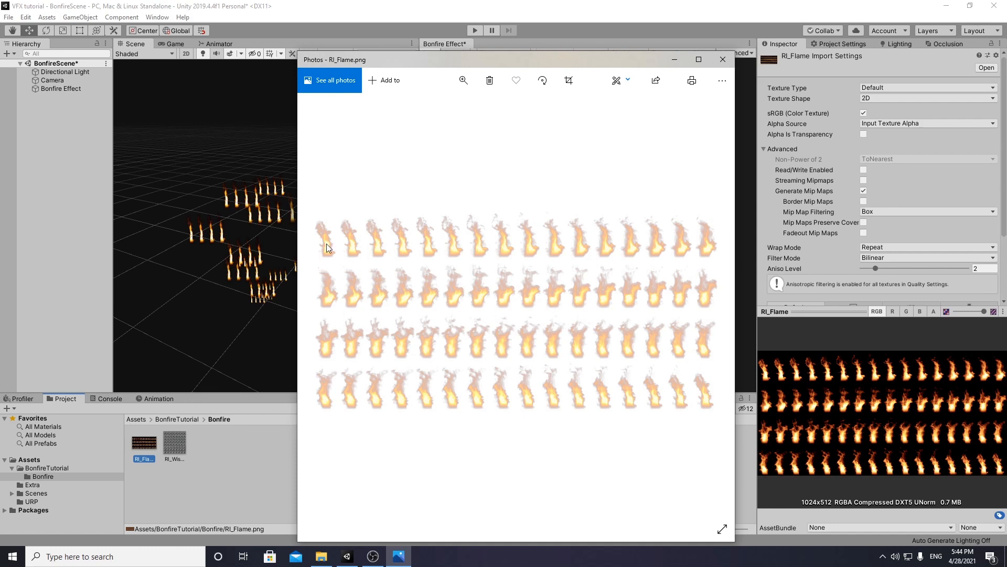
left_click(723, 59)
left_click(574, 234)
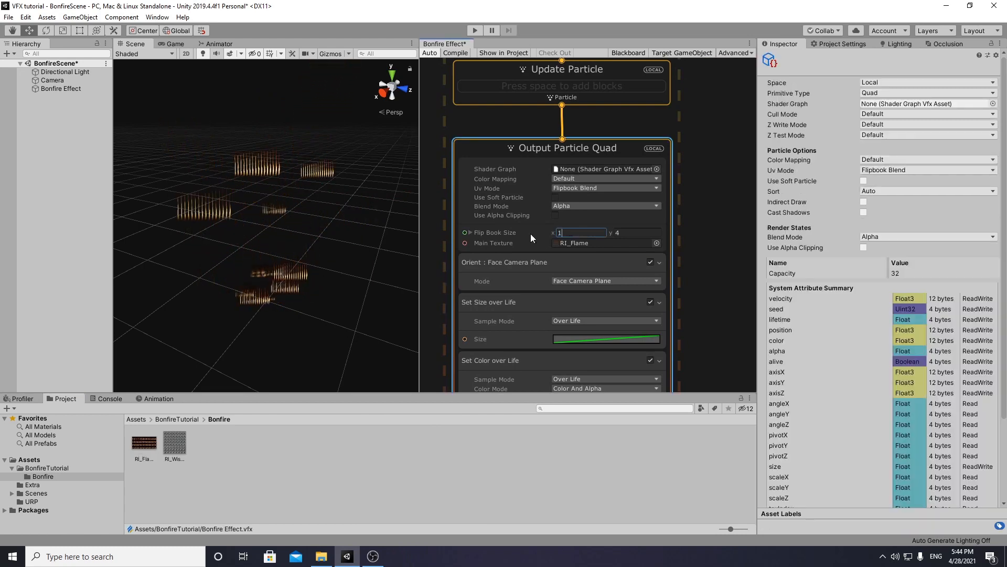
type("16")
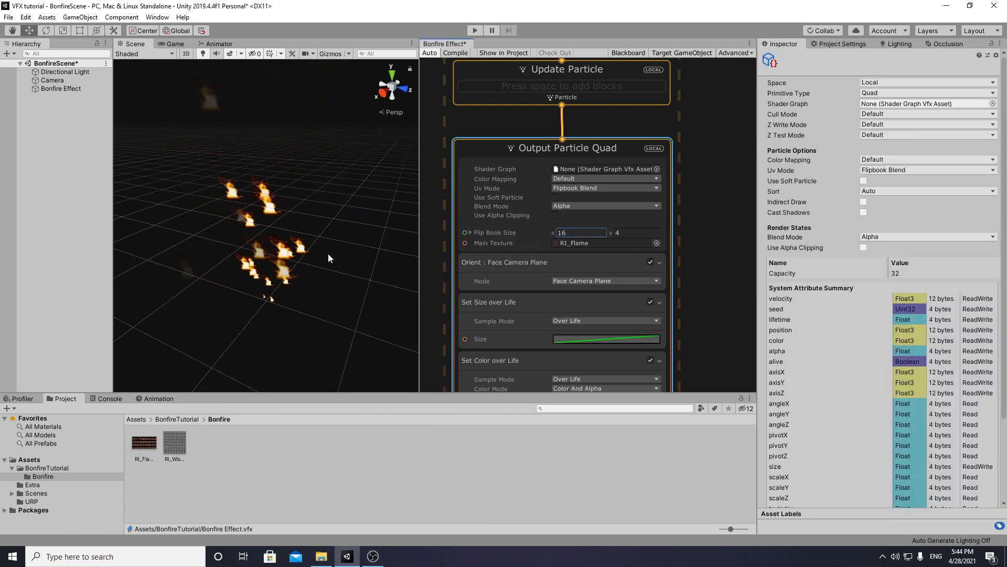
left_click_drag(345, 241, 256, 218, "alt")
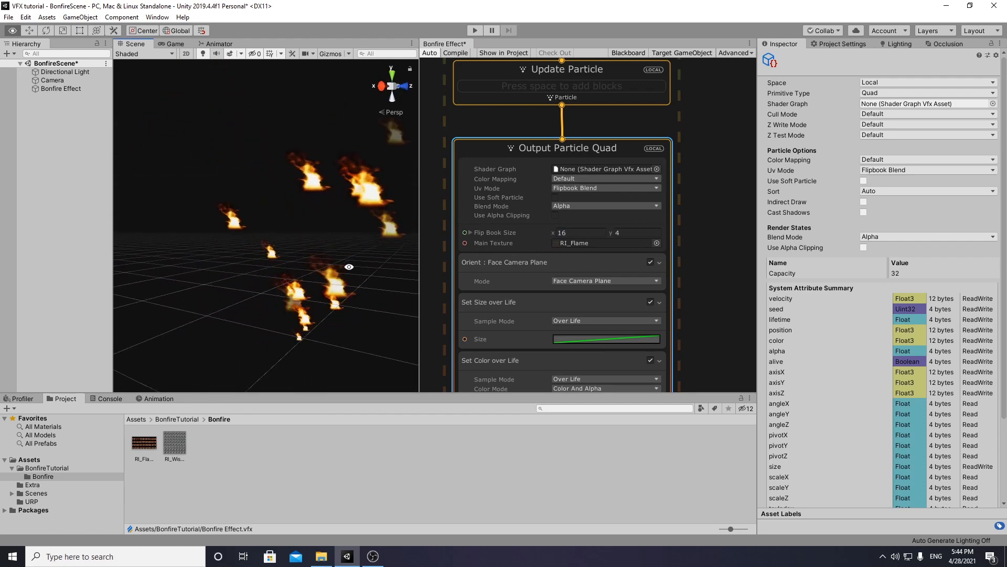
- Set the particle Capacity in the Initialize Particle context to 16
scroll(675, 239, "down", 2)
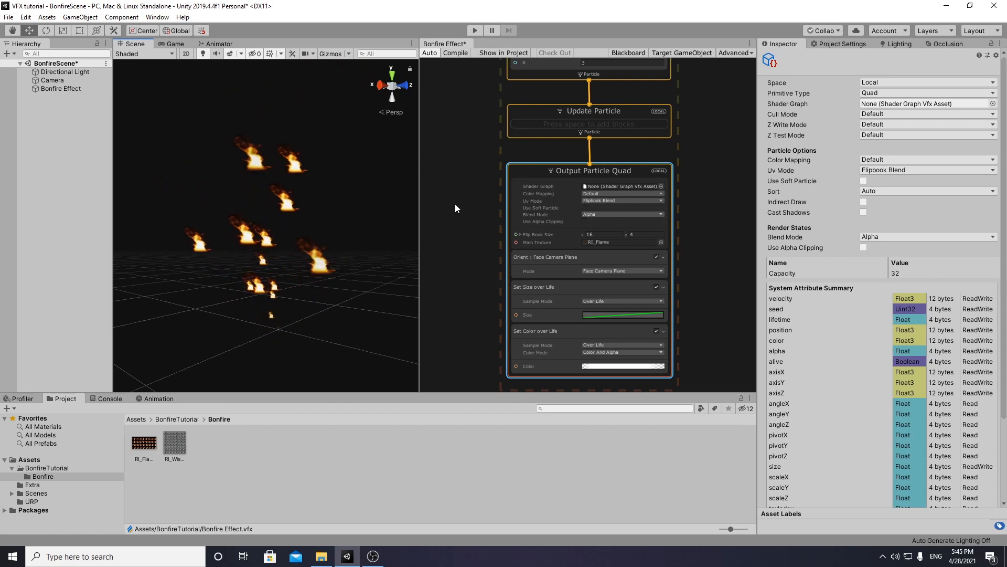
scroll(565, 179, "down", 1)
middle_click_drag(683, 120, 673, 236)
scroll(675, 186, "up", 2)
middle_click_drag(678, 155, 718, 237)
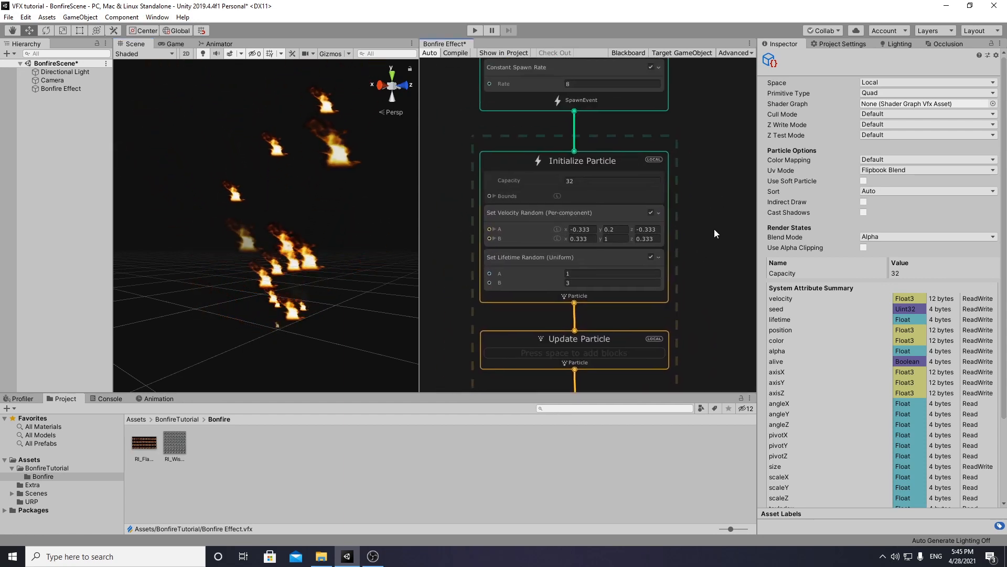
left_click(587, 181)
type("16")
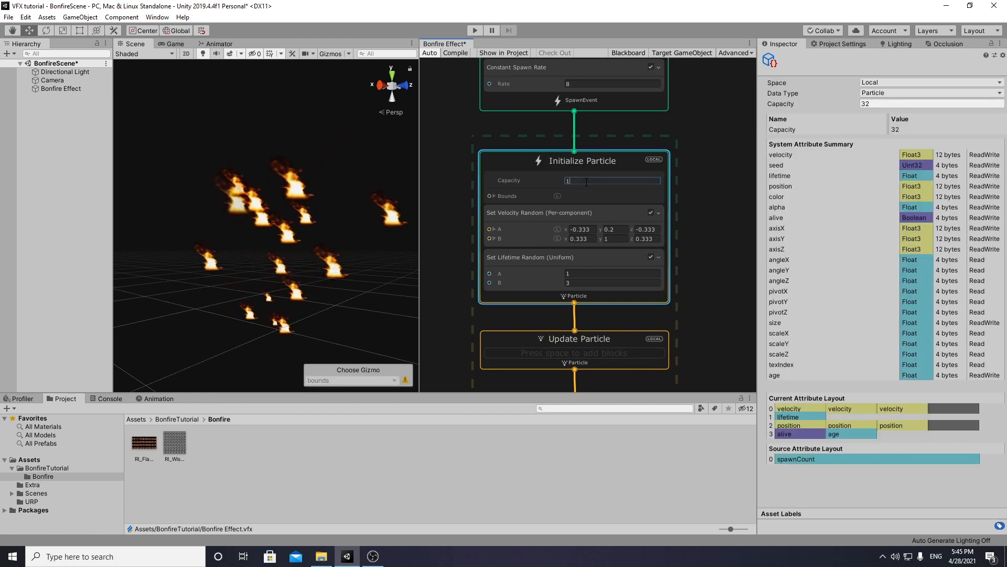
key("Return")
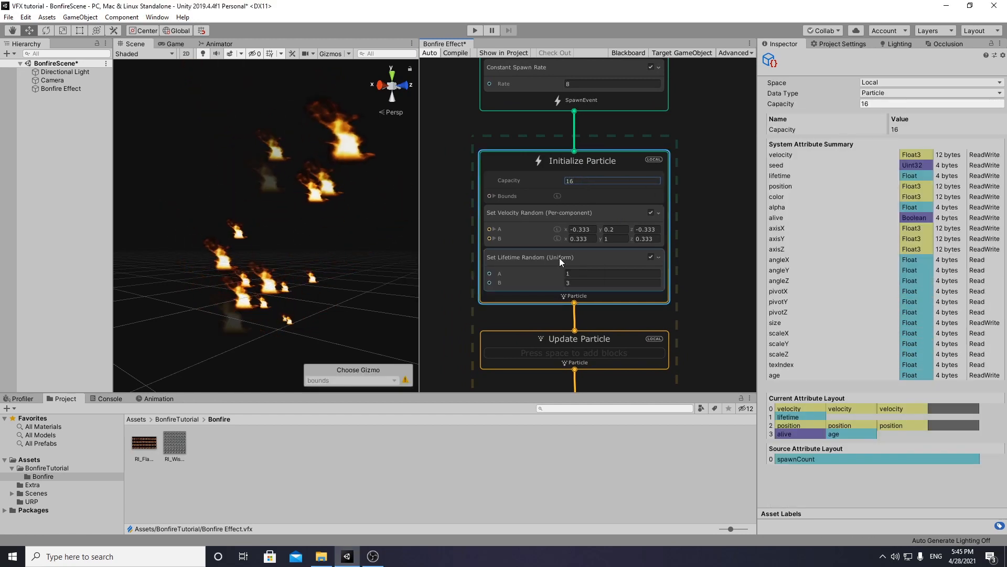
- Add a Position (AABox) block above Set Velocity Random in the Initialize Particle context
mouse_move(716, 291)
middle_mouse_down()
mouse_move(725, 187)
mouse_move(721, 196)
middle_mouse_up()
middle_click_drag(697, 313, 701, 200)
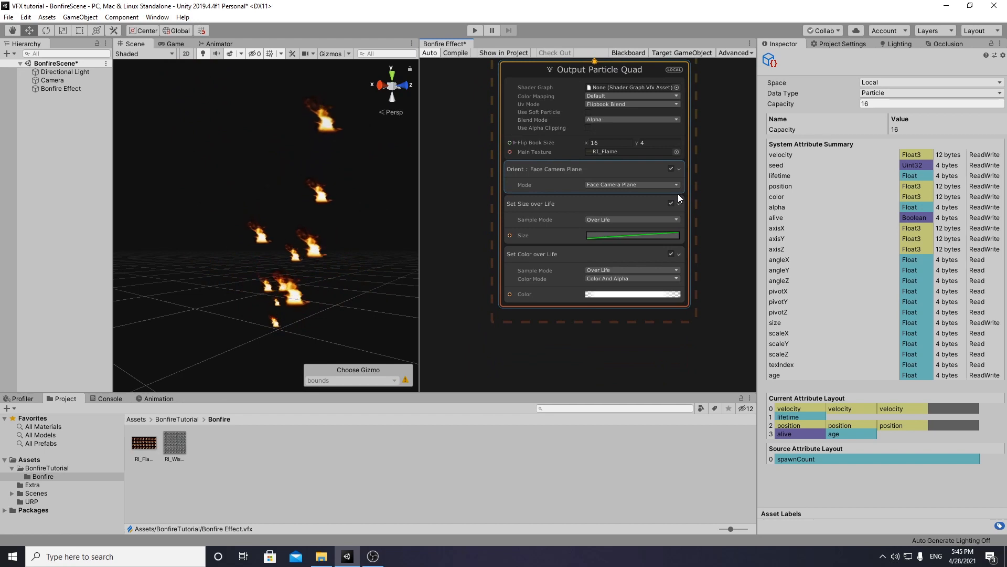
mouse_move(715, 127)
middle_mouse_down()
mouse_move(701, 271)
mouse_move(683, 251)
middle_mouse_up()
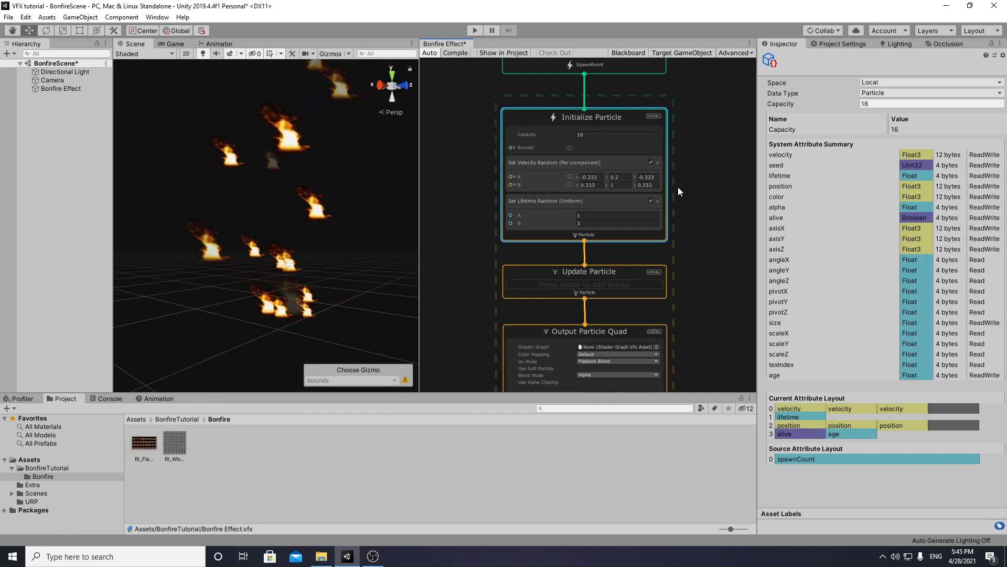
right_click(550, 161)
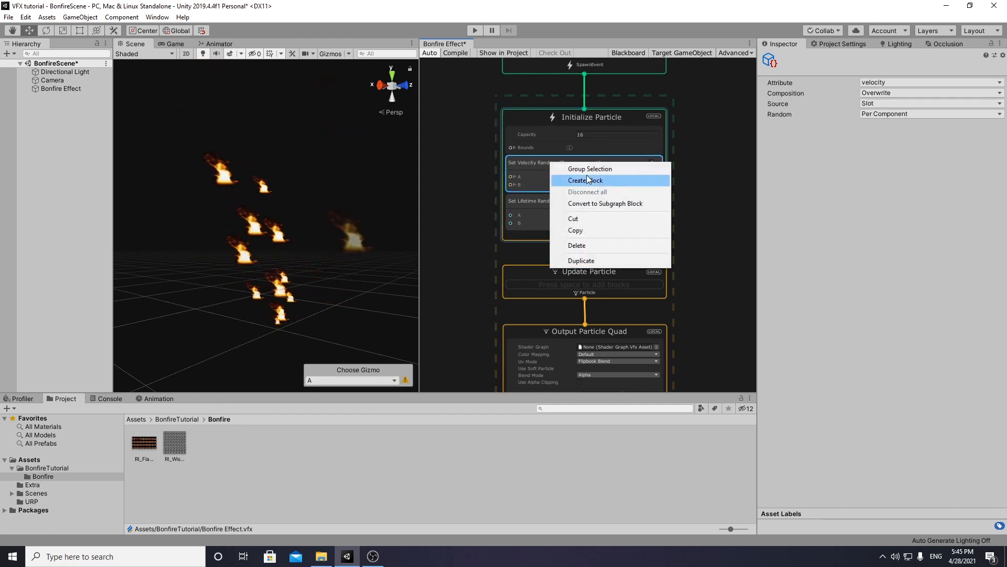
left_click(591, 181)
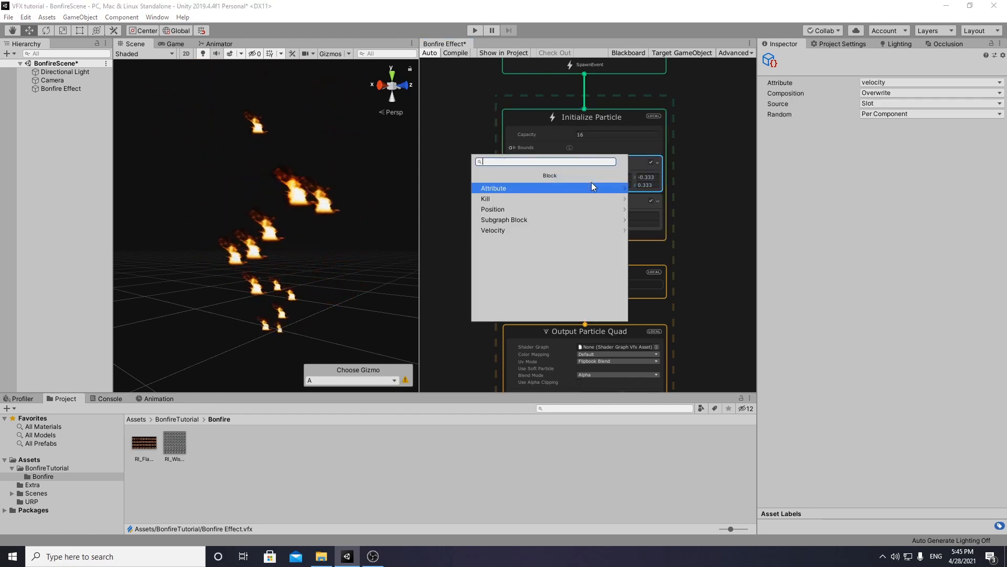
type("posi")
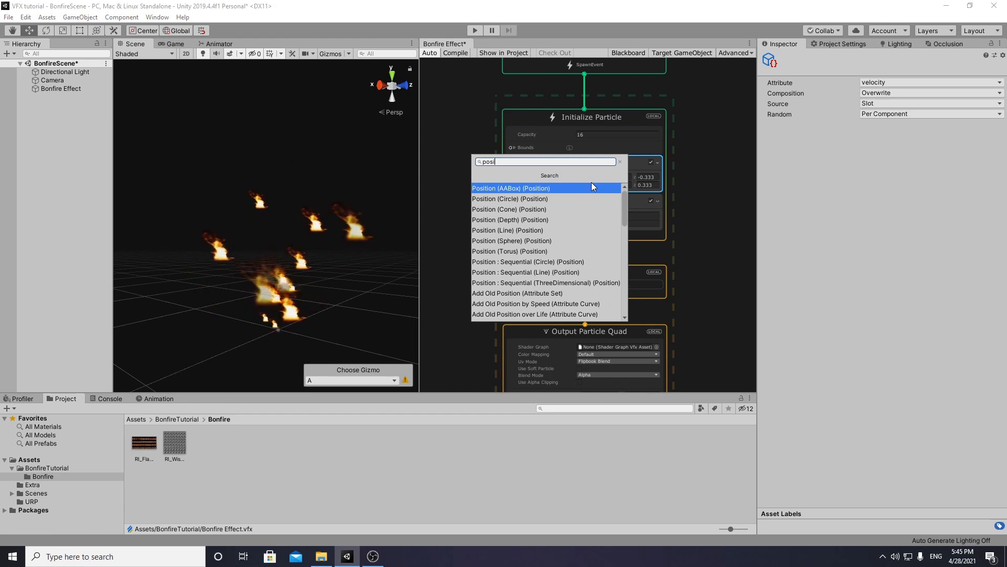
left_click(544, 189)
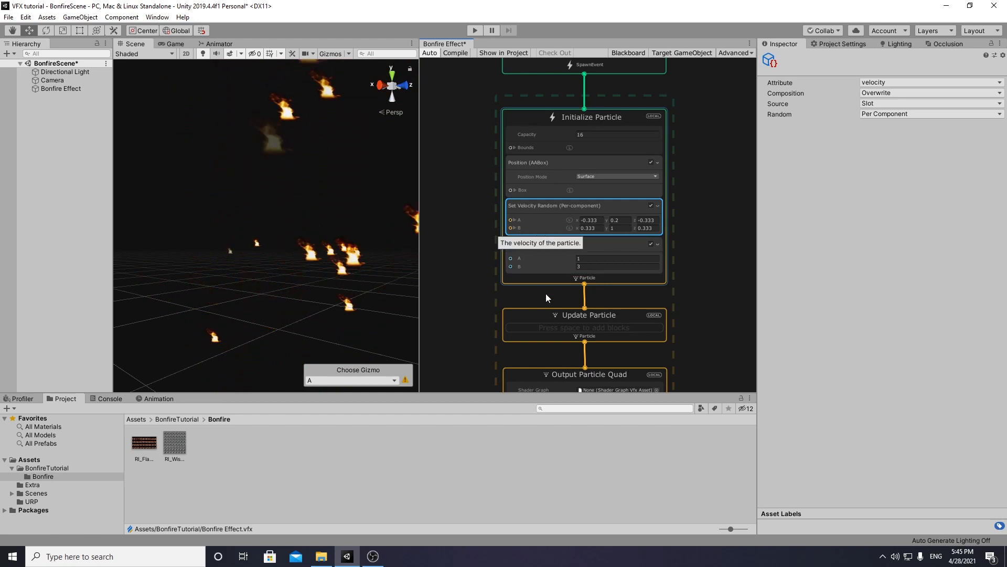
- Set the Box Size of the Position (AABox) block to X 0.3, Y 0.46 and Z 0.35
left_click(515, 190)
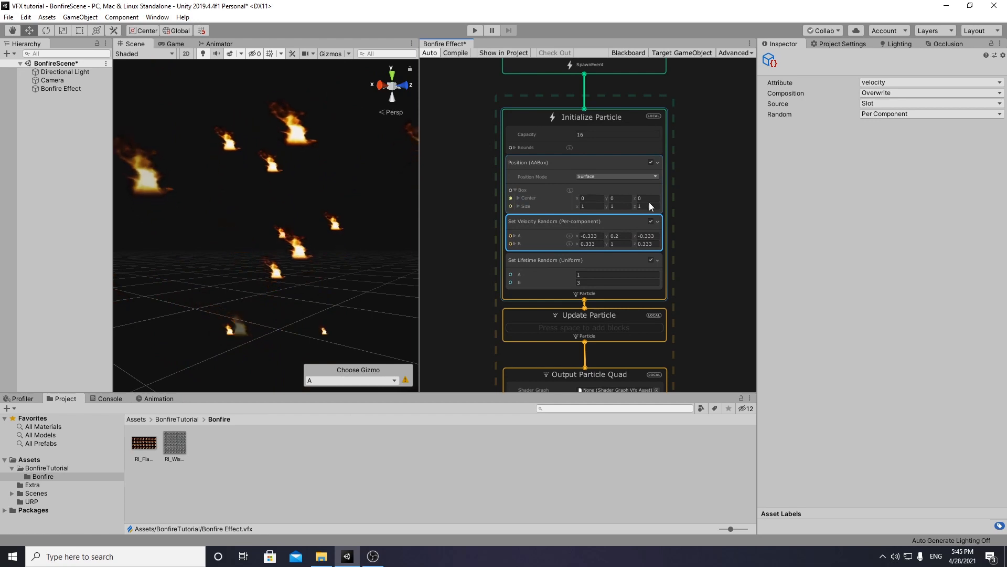
left_click(518, 206)
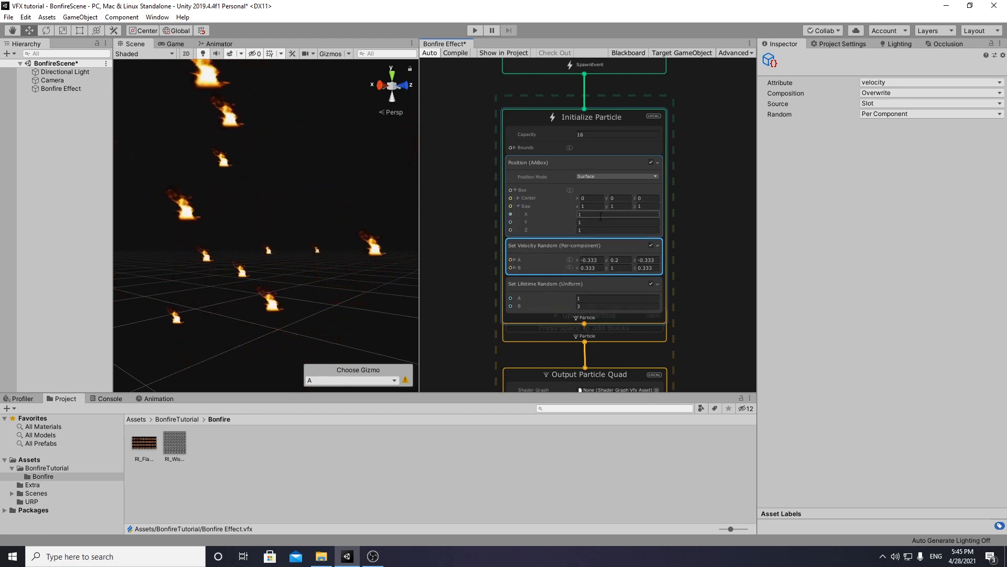
left_click(601, 215)
type("0.3")
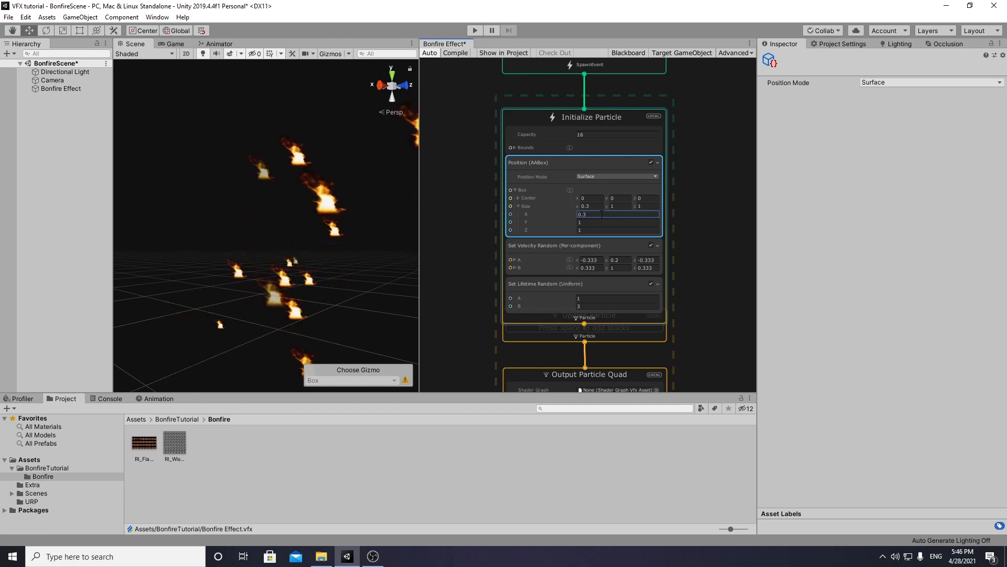
left_click(605, 223)
type("0.")
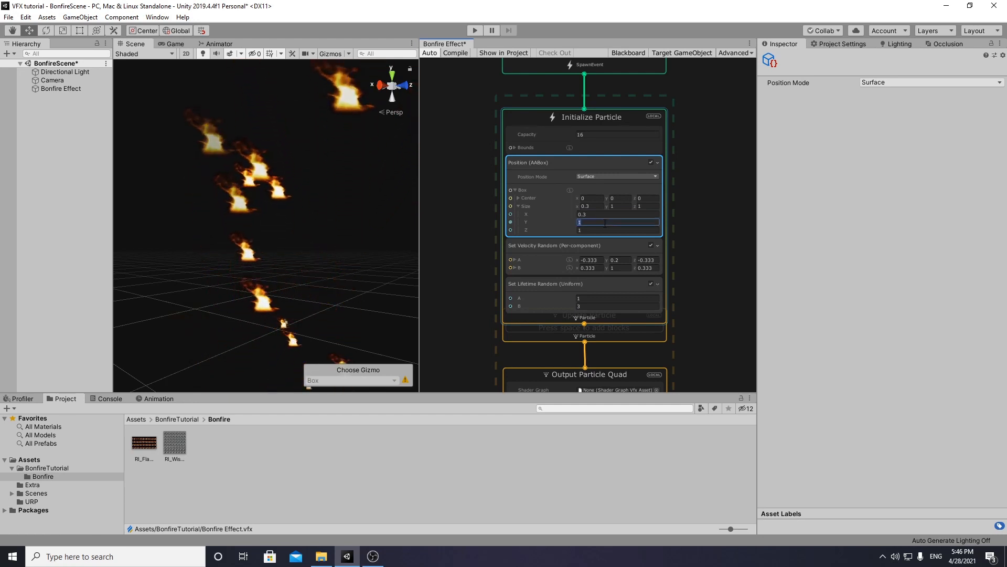
type("46")
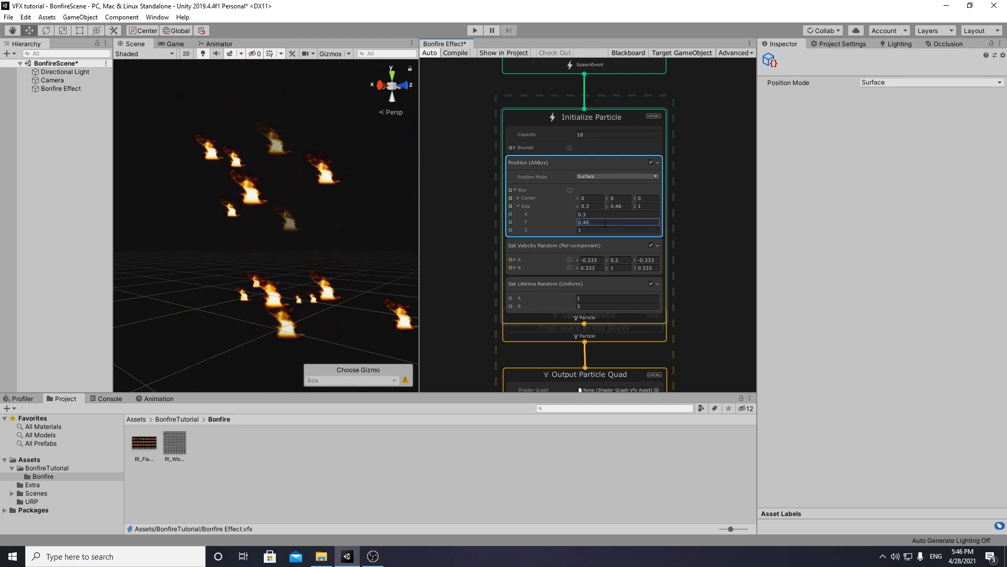
left_click(604, 230)
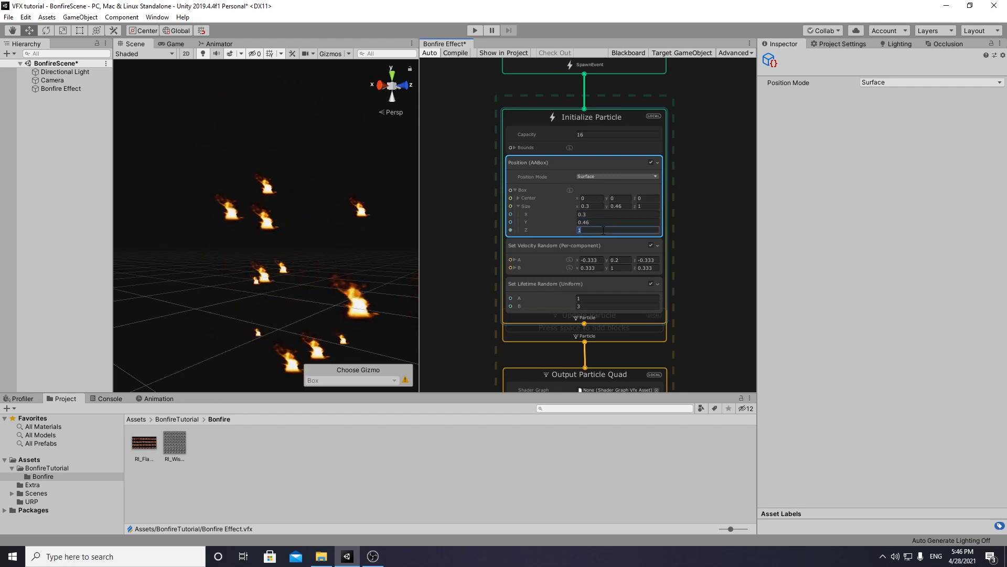
type("0.35")
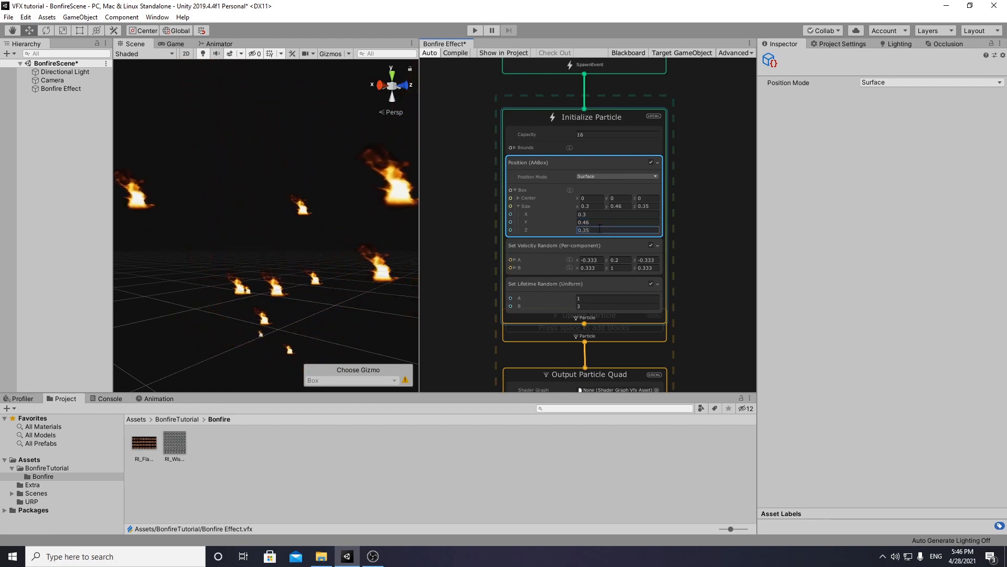
- Set the Set Lifetime Random range in the Initialize Particle context to A 5 and B 7
left_click_drag(345, 253, 311, 265, "alt")
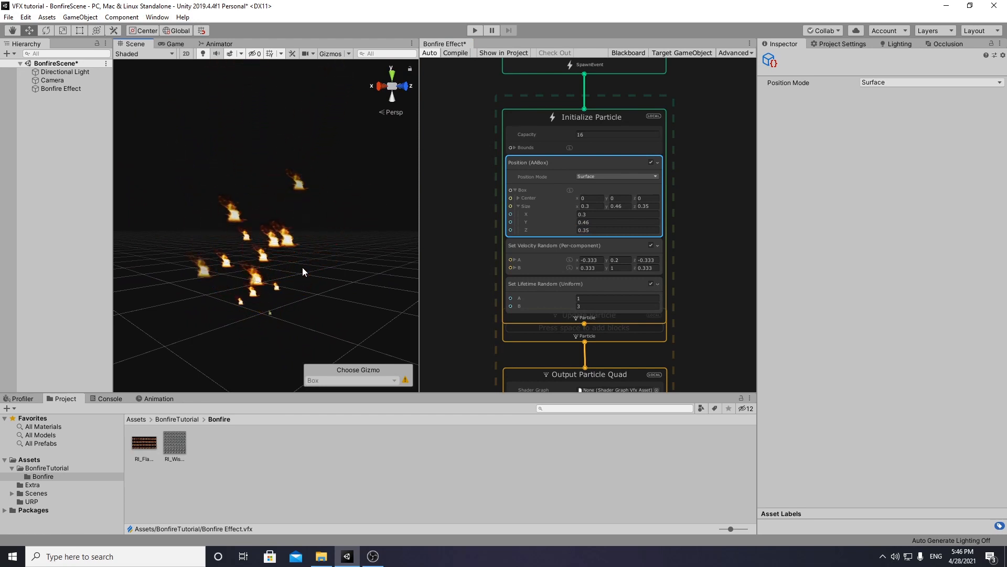
scroll(486, 236, "up", 3)
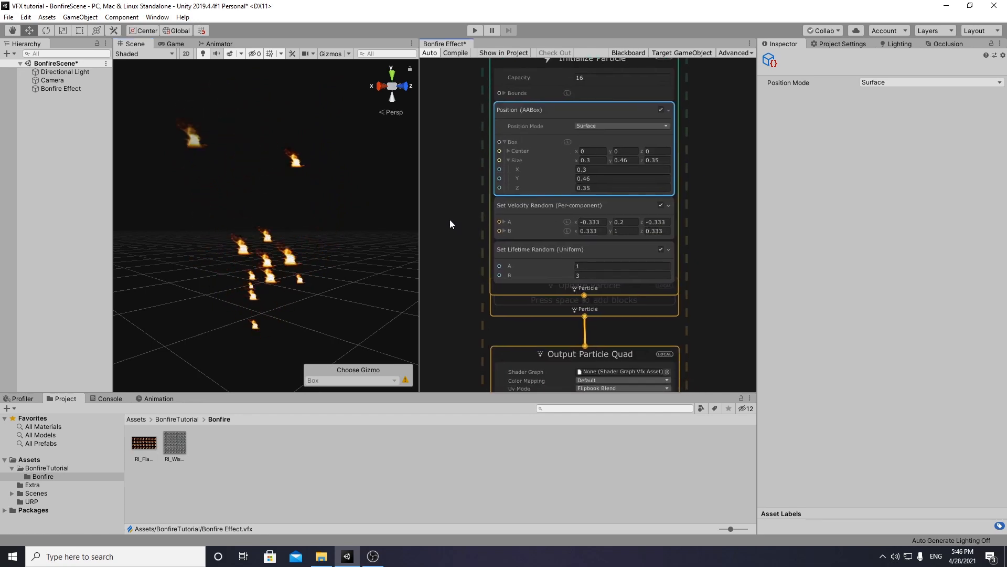
left_click(600, 267)
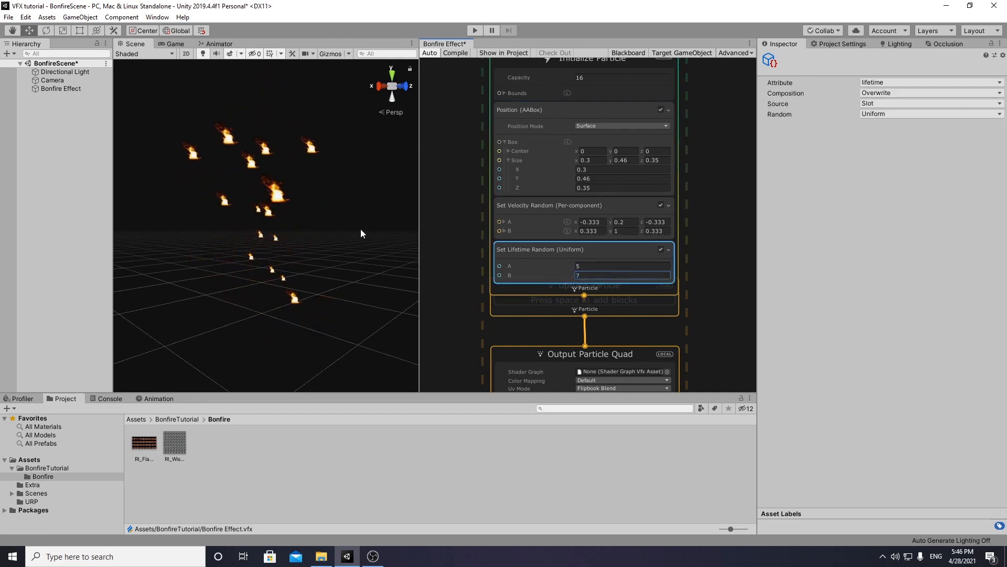
- Examine the spread and rise of the flame particles in the scene from several angles and distances
left_click_drag(329, 225, 251, 257, "alt")
right_click_drag(251, 257, 256, 244, "alt")
left_click_drag(344, 276, 286, 234, "alt")
right_click_drag(286, 234, 342, 251, "alt")
left_click_drag(341, 251, 247, 245, "alt")
right_click_drag(247, 245, 250, 234, "alt")
left_click_drag(250, 234, 255, 277, "alt")
right_click_drag(255, 277, 322, 276, "alt")
left_click_drag(321, 276, 317, 241, "alt")
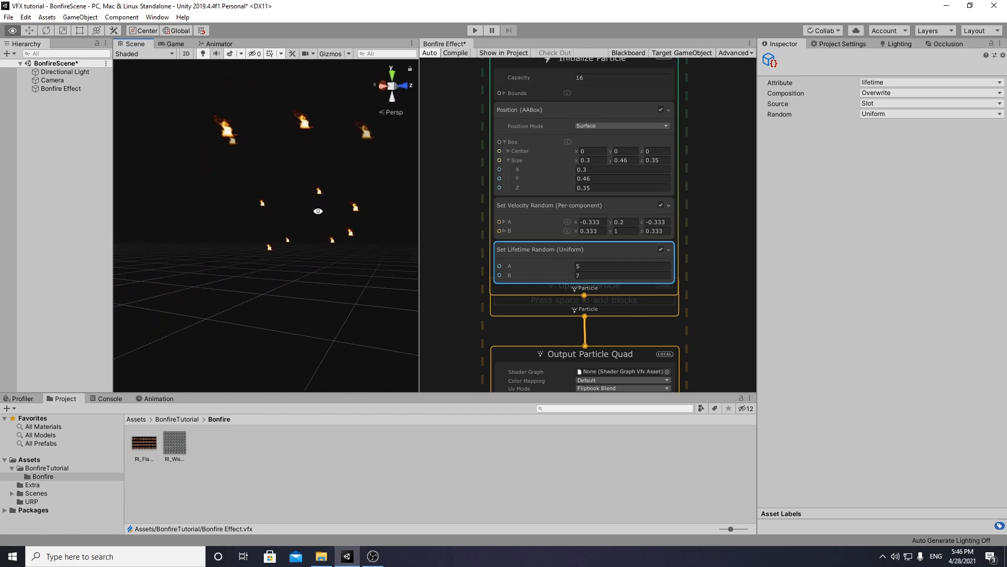
right_click_drag(316, 241, 291, 236, "alt")
left_click_drag(291, 236, 250, 257, "alt")
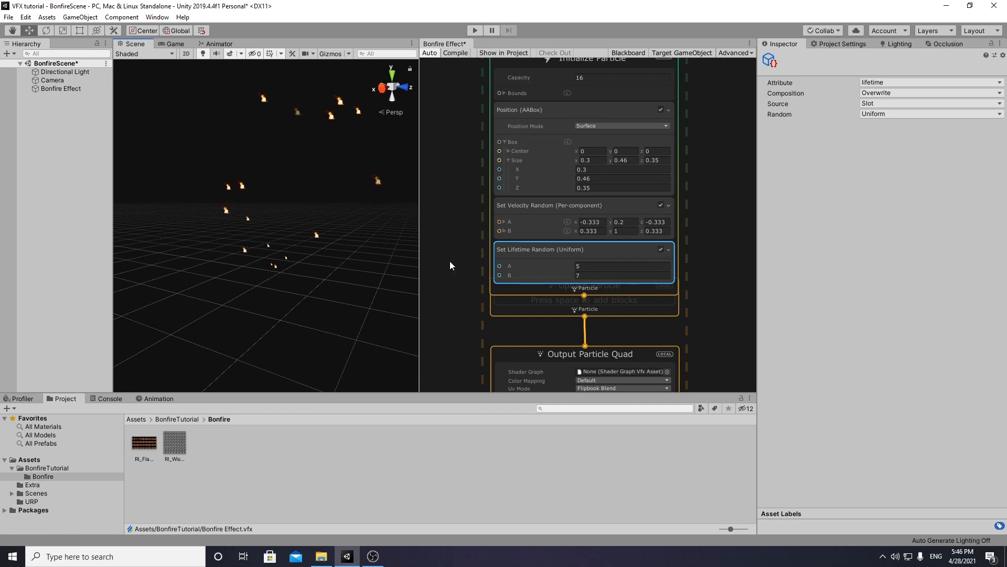
- Add a Flipbook Player block to the Update Particle context
scroll(525, 259, "down", 4)
scroll(670, 297, "down", 1)
middle_click_drag(673, 269, 680, 179)
mouse_move(683, 235)
middle_mouse_down()
mouse_move(687, 192)
mouse_move(696, 275)
mouse_move(691, 219)
middle_mouse_up()
scroll(687, 200, "up", 2)
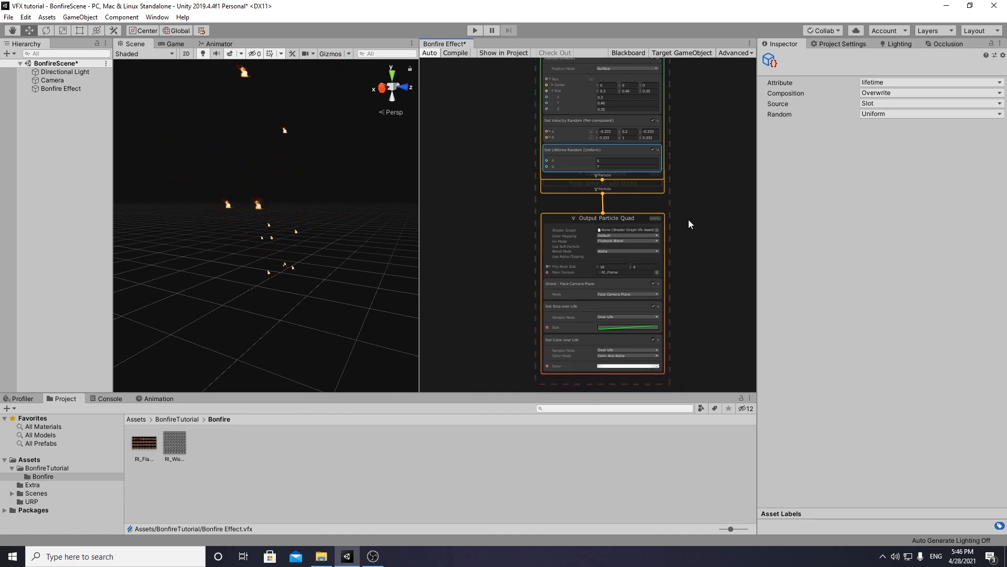
middle_click_drag(682, 194, 681, 266)
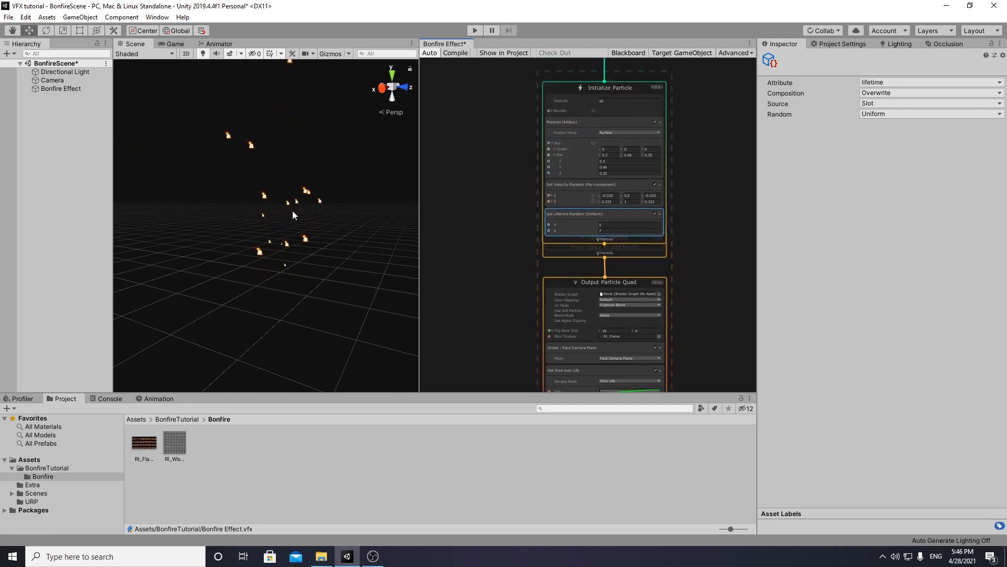
middle_click_drag(700, 205, 709, 168)
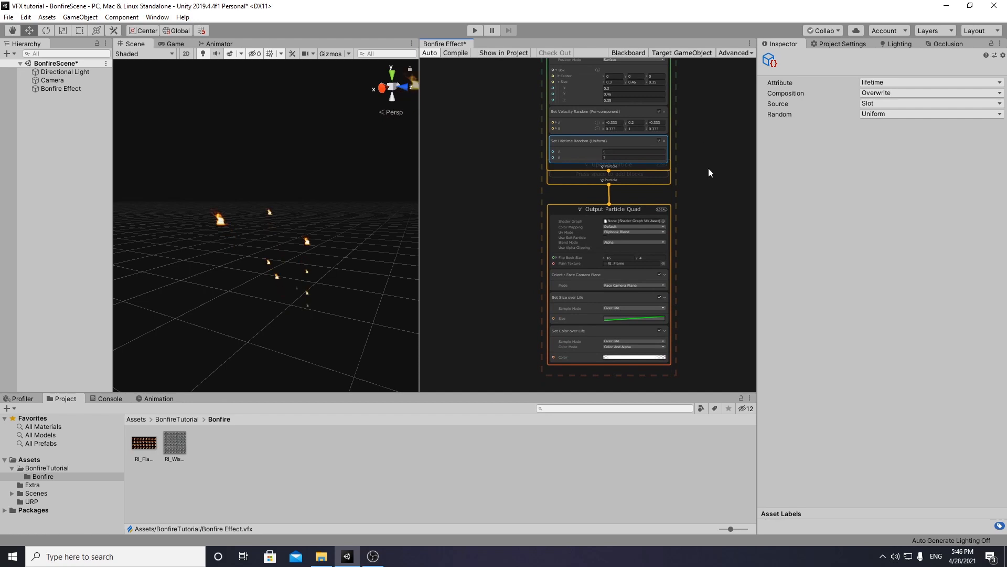
left_click(646, 181)
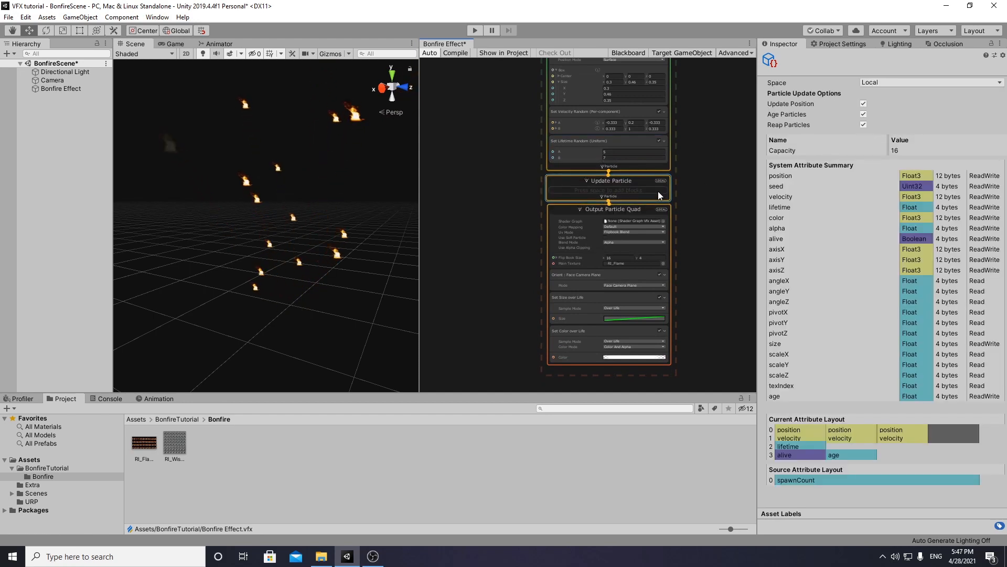
scroll(658, 191, "up", 3)
right_click(577, 200)
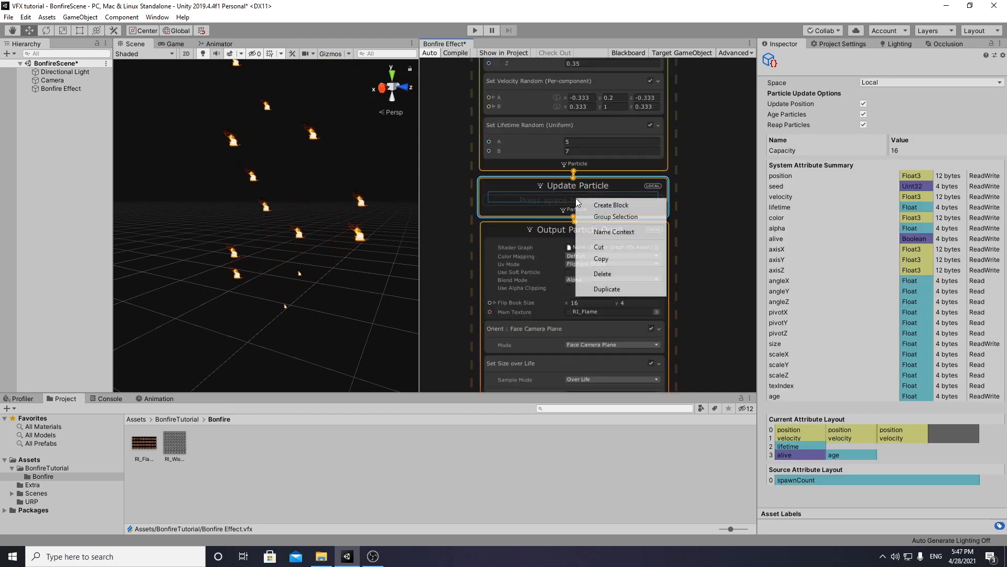
left_click(605, 209)
type("fl")
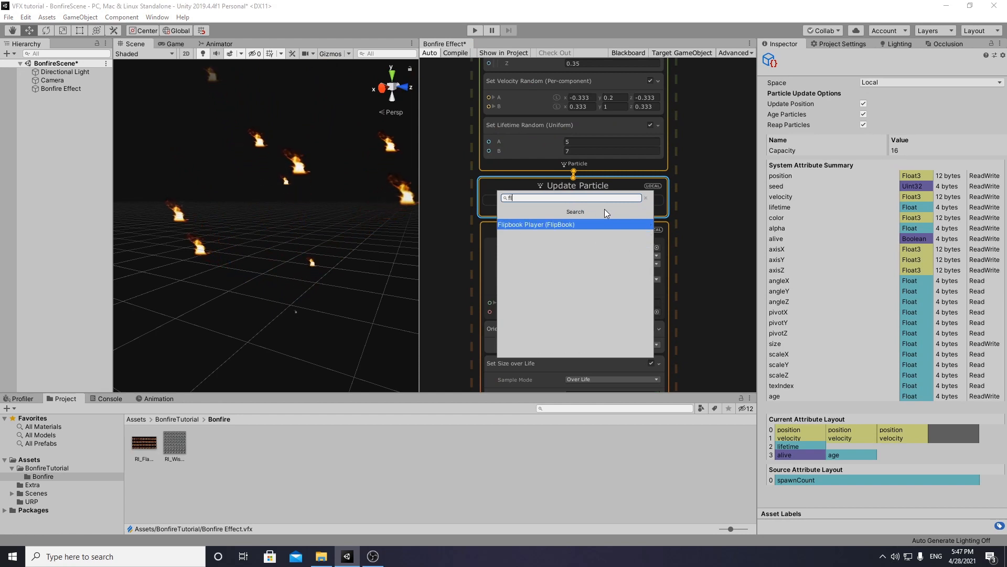
key("Return")
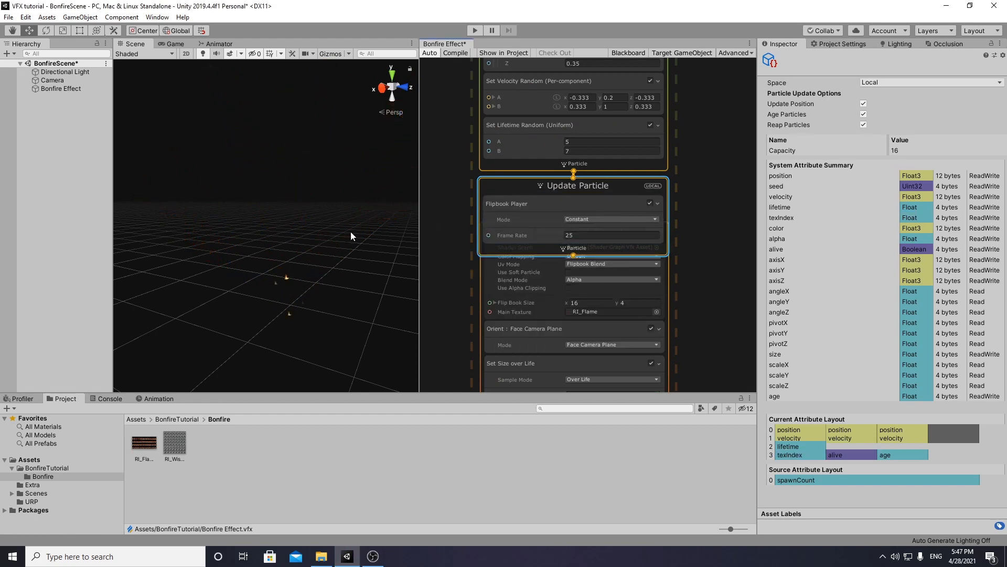
- Move the Output Particle Quad context down so it no longer overlaps the Update Particle context
left_click_drag(317, 250, 289, 186, "alt")
left_click_drag(492, 269, 484, 323)
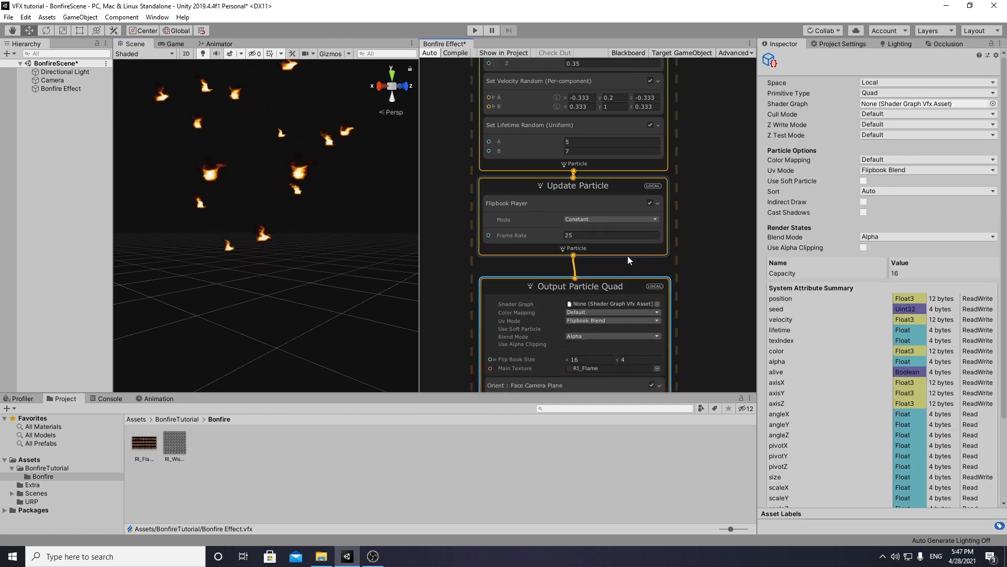
- Enable Use Soft Particle on the Output Particle Quad context
scroll(691, 210, "down", 1)
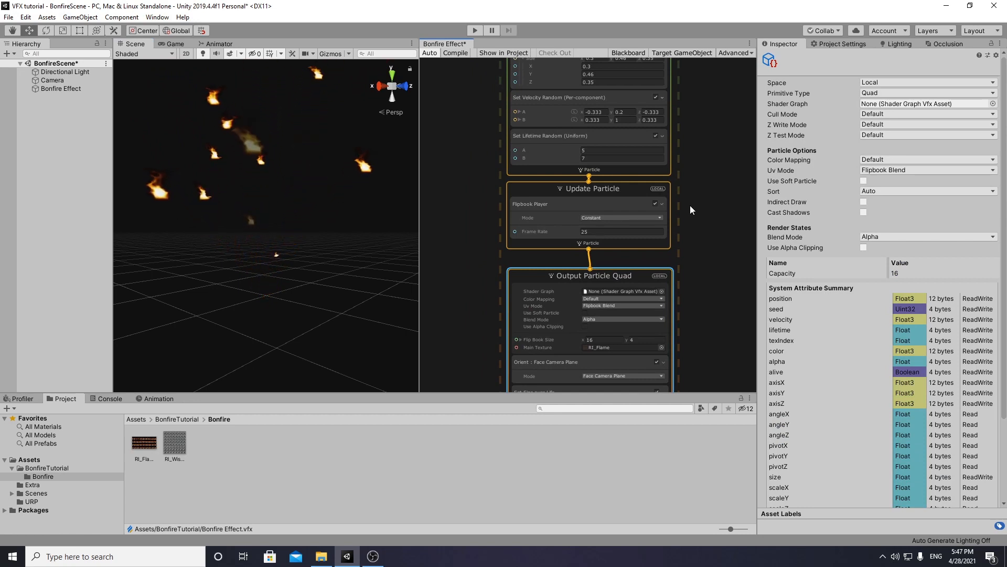
scroll(691, 238, "down", 2)
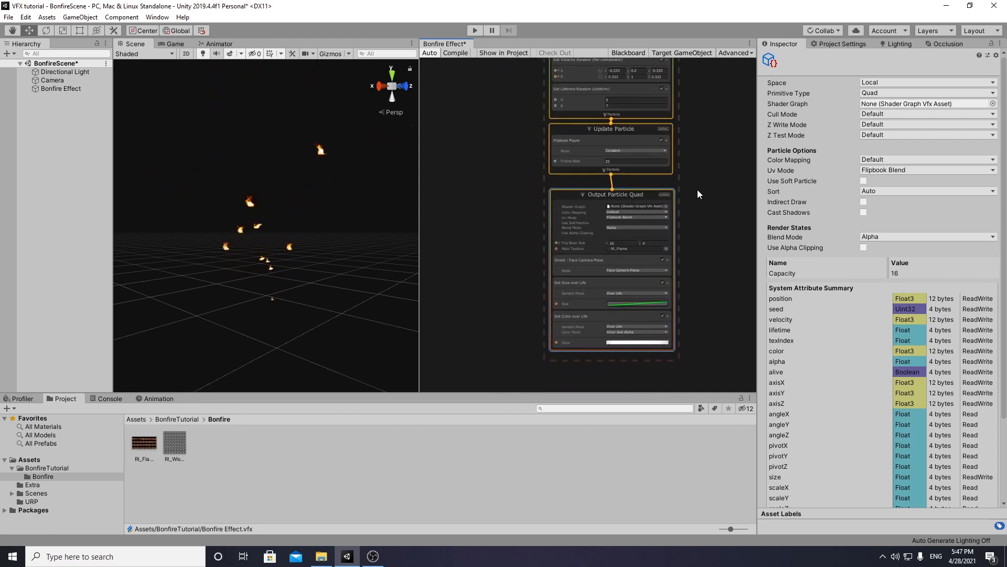
scroll(697, 190, "up", 3)
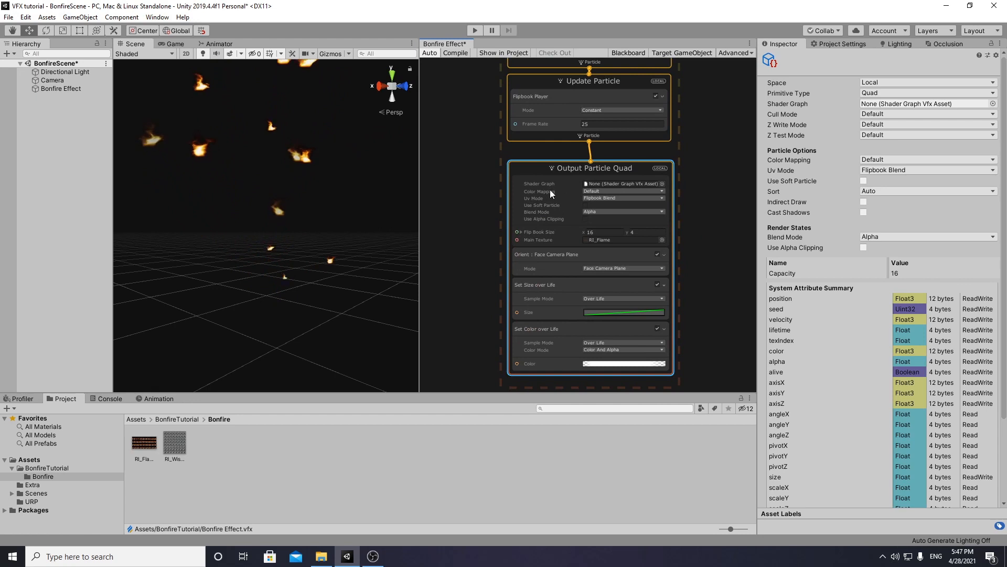
scroll(549, 190, "up", 2)
left_click(598, 210)
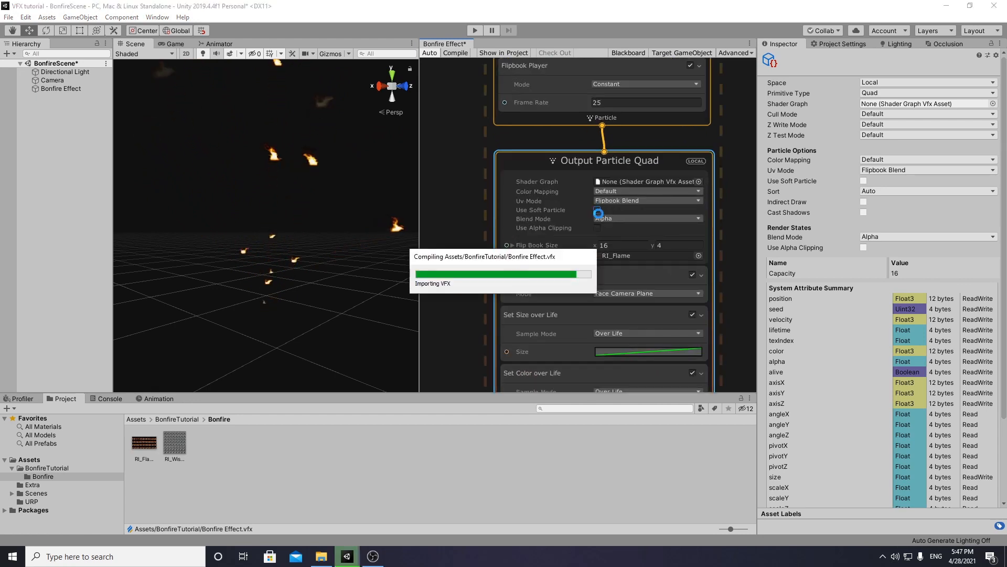
- Add a Set Scale block between Set Size over Life and Set Color over Life in Output Particle Quad
middle_click_drag(712, 268, 715, 193)
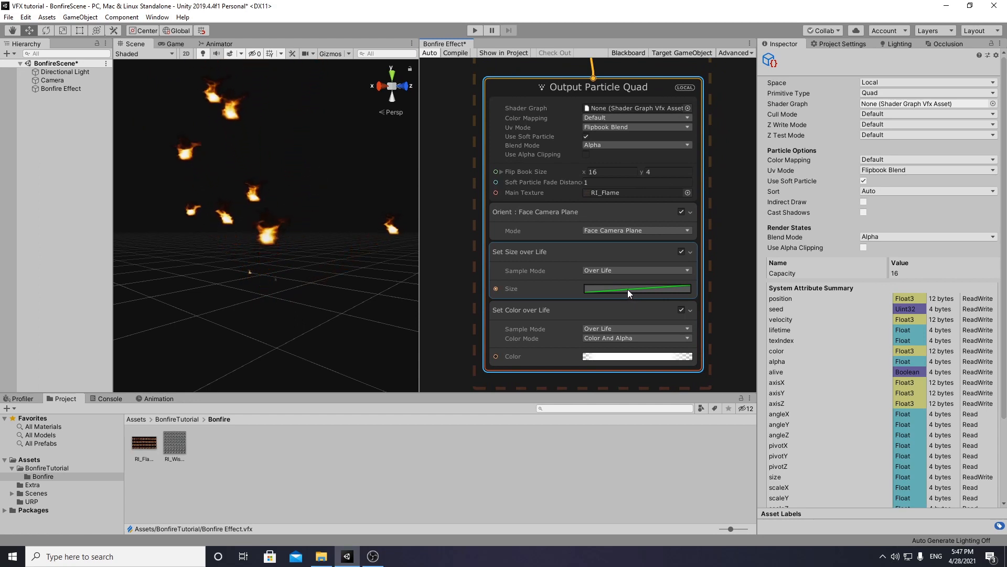
right_click(572, 307)
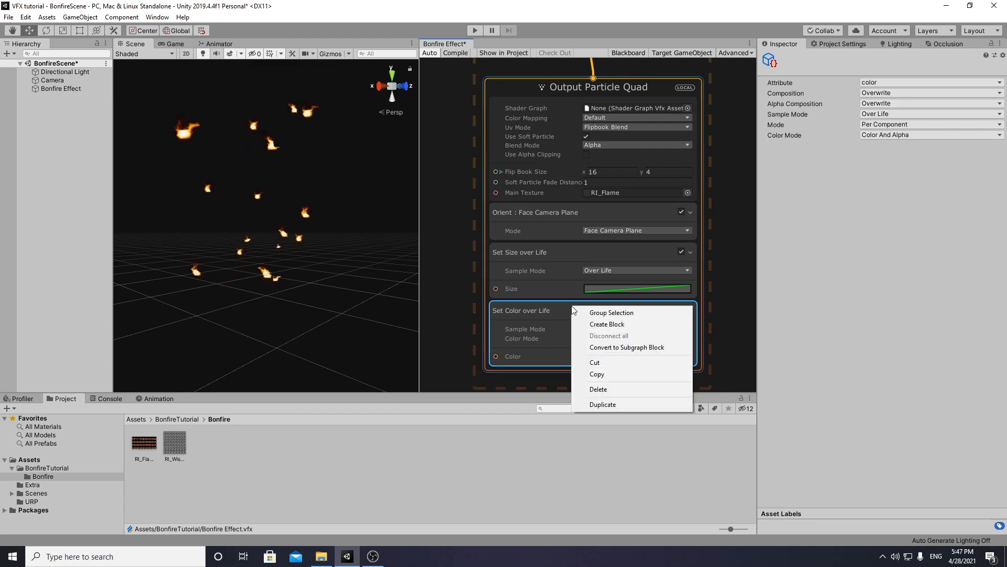
left_click(611, 324)
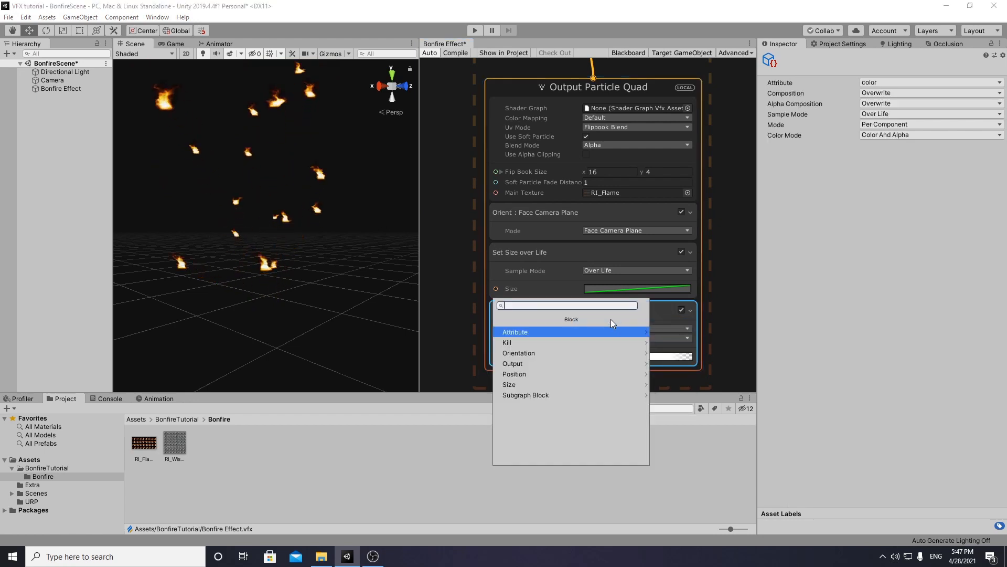
type("set ")
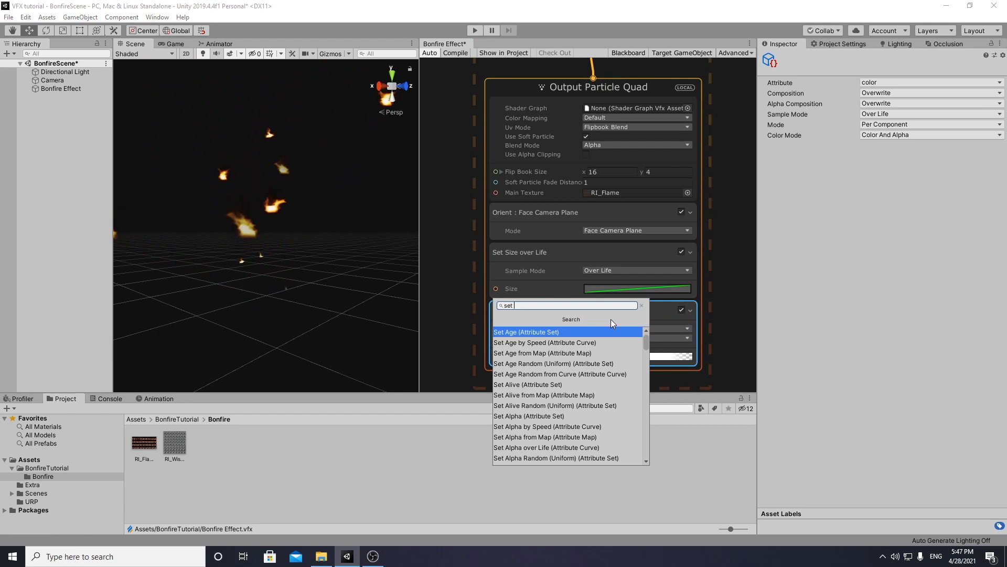
type("se")
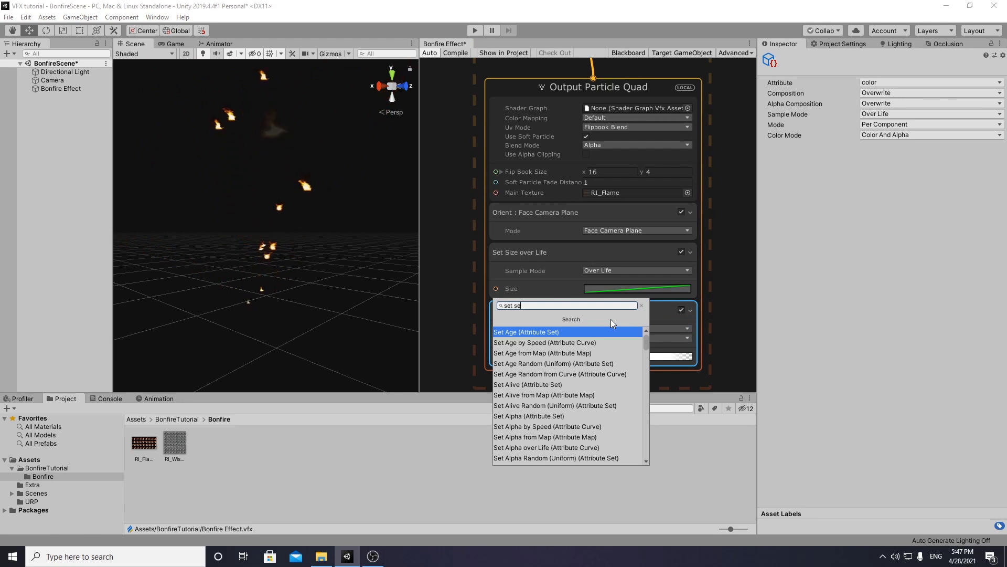
key("BackSpace")
key("BackSpace")
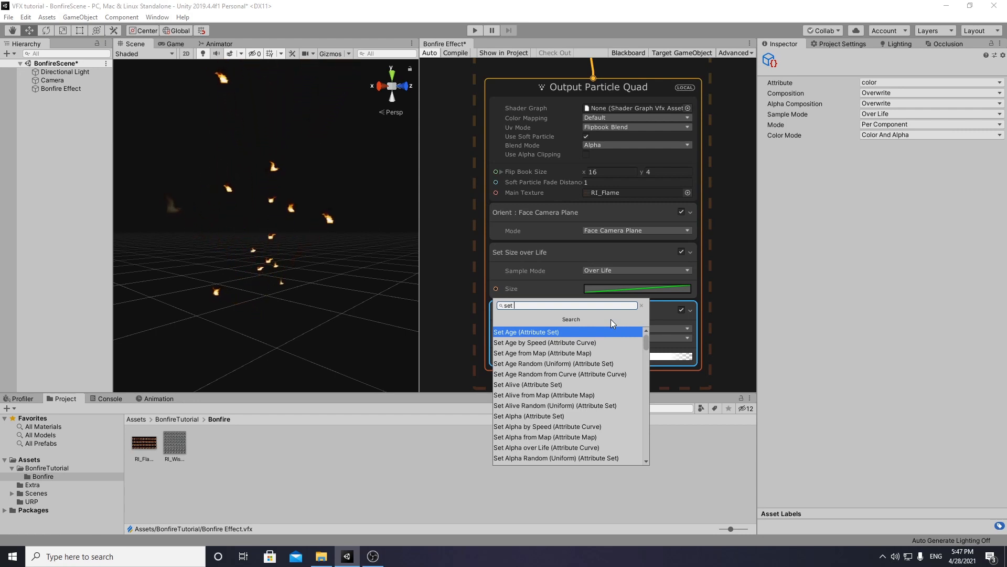
type("sca")
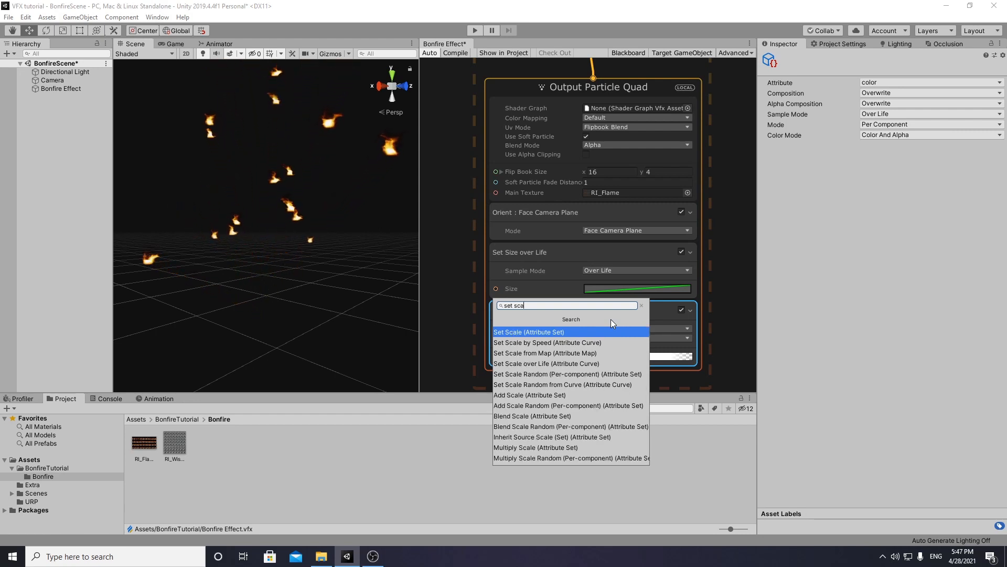
key("Escape")
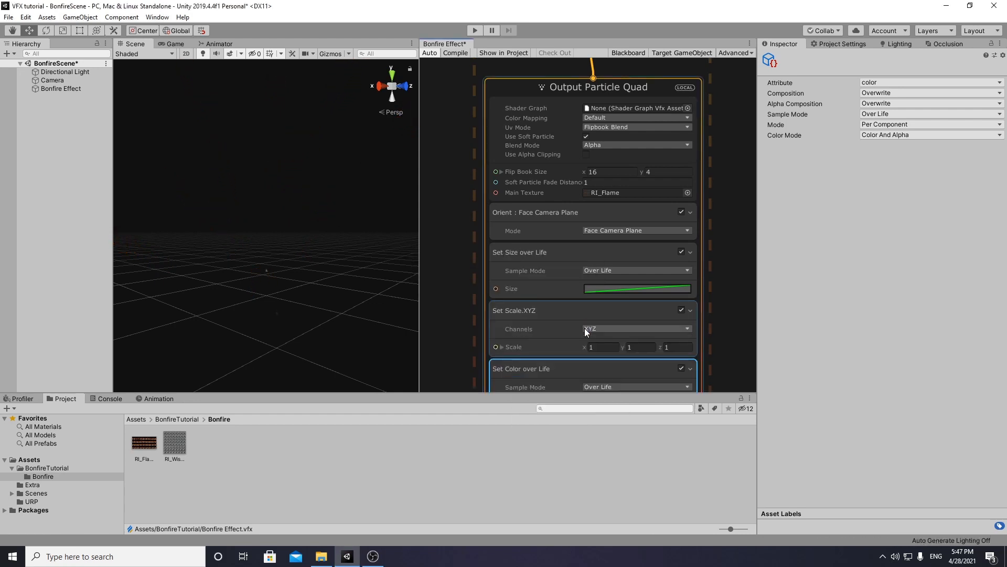
- Set the Channels of the Set Scale block to X
middle_click_drag(743, 265, 724, 181)
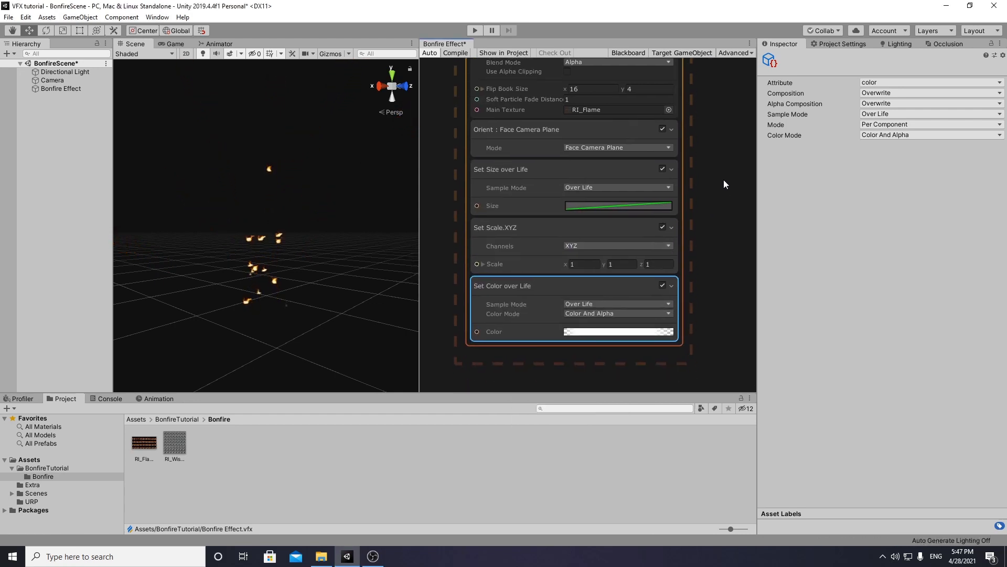
left_click(594, 247)
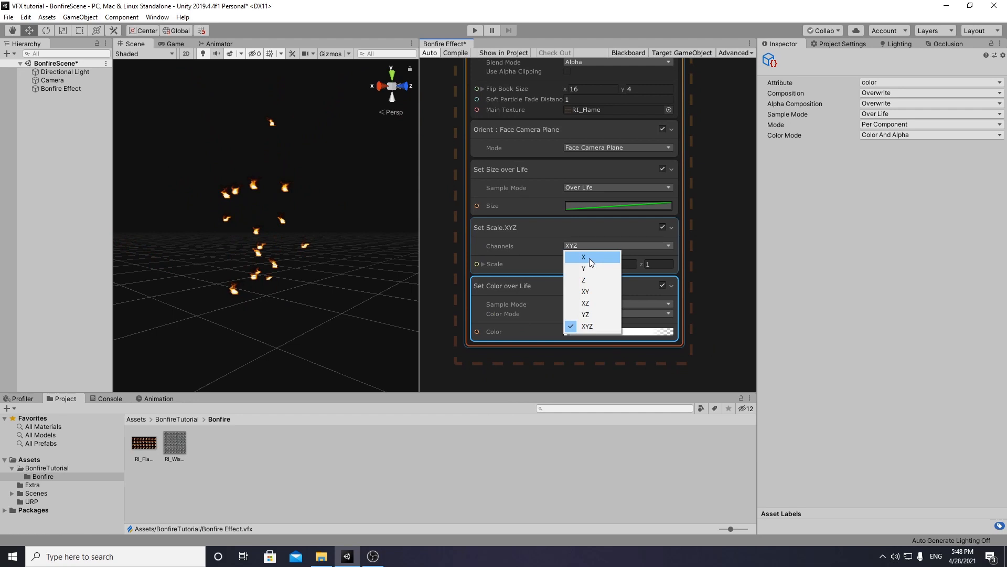
left_click(590, 258)
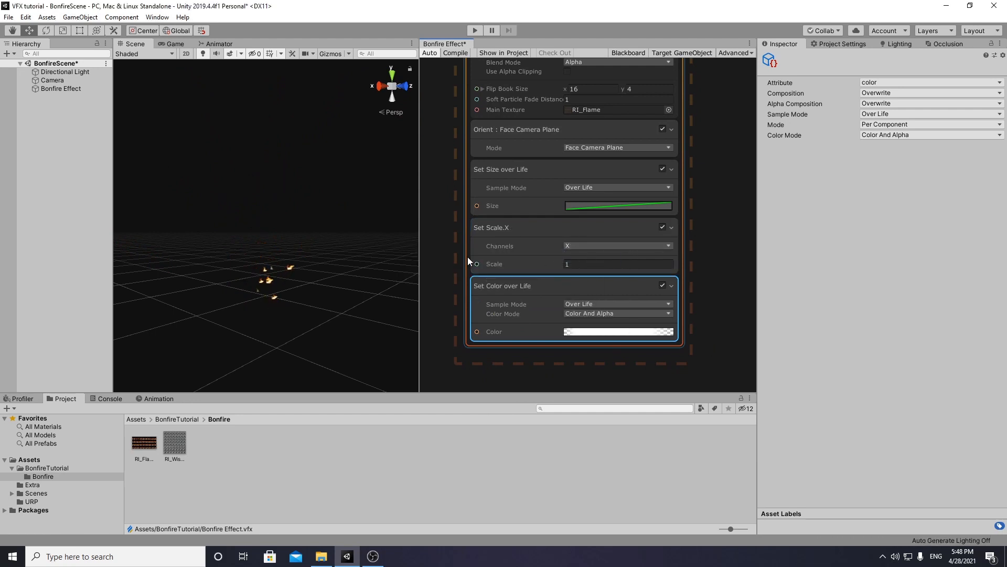
- Set the Scale value of the Set Scale.X block to 0.5 and check the flames in the scene
left_click(588, 265)
type("0.5")
left_click_drag(294, 263, 314, 259, "alt")
left_click_drag(240, 226, 288, 255, "alt")
right_click_drag(288, 255, 341, 256, "alt")
left_click_drag(341, 257, 284, 263, "alt")
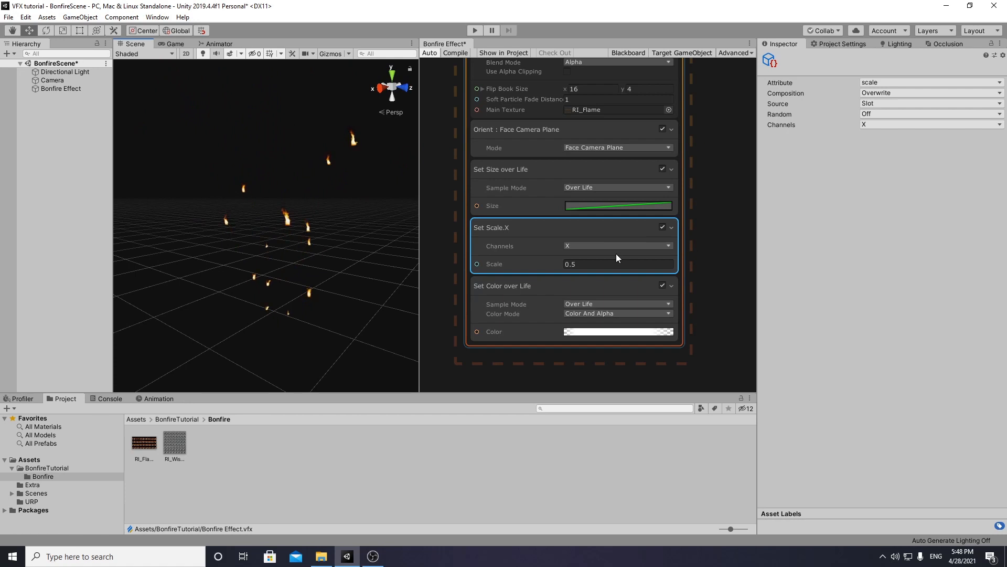
- Add a Set Pivot block between Set Scale.X and Set Color over Life in Output Particle Quad
right_click(574, 283)
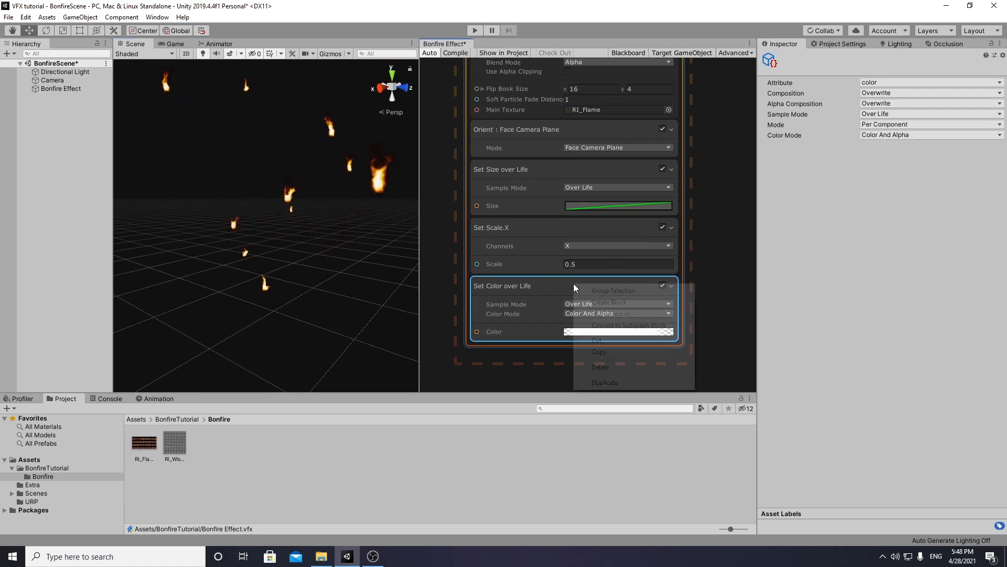
left_click(610, 302)
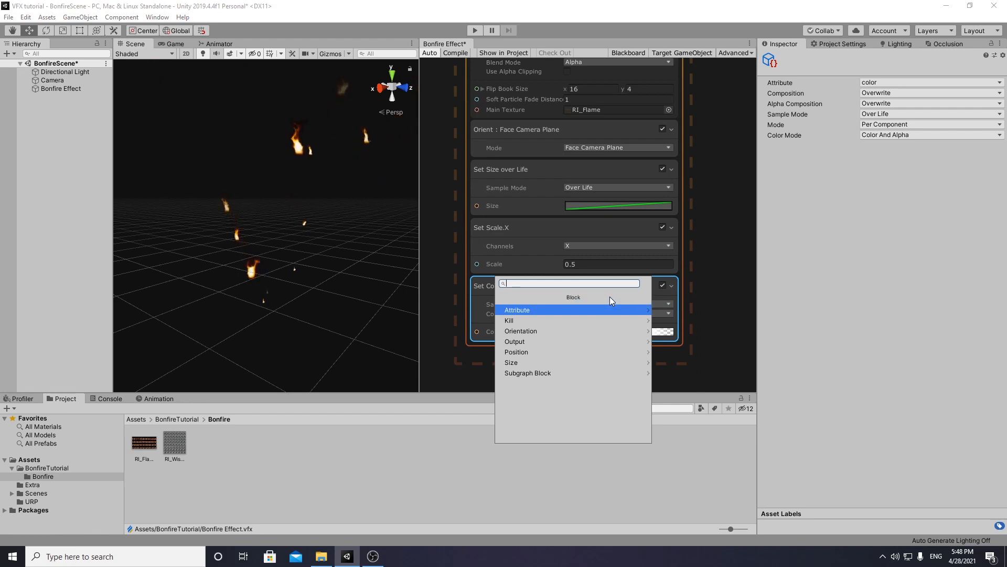
type("set pi")
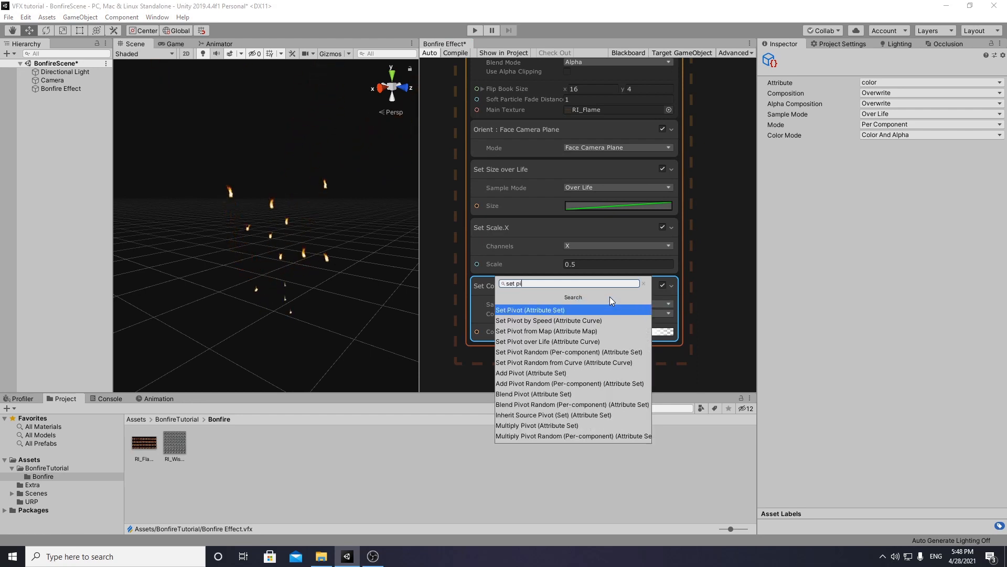
key("Return")
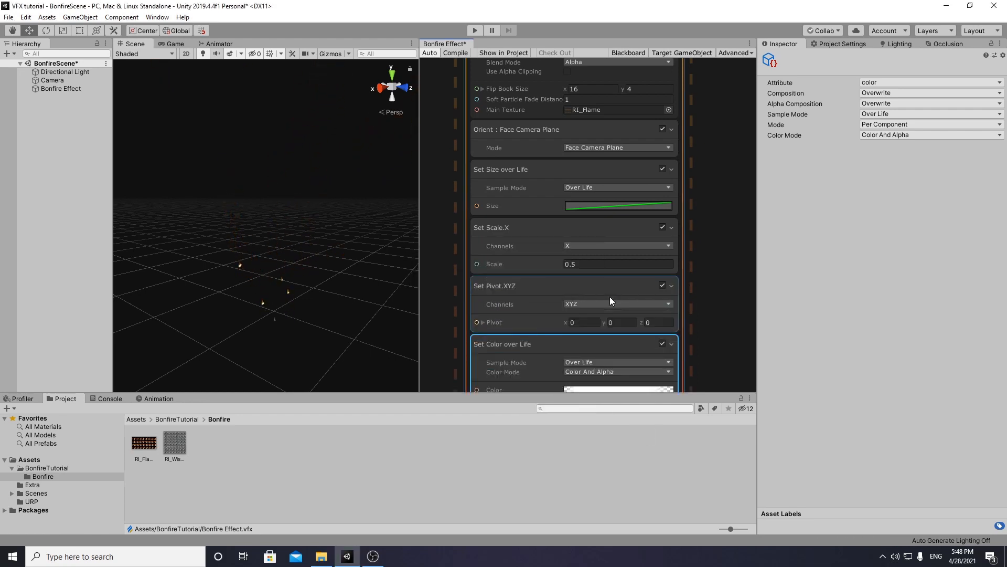
middle_click_drag(712, 294, 712, 231)
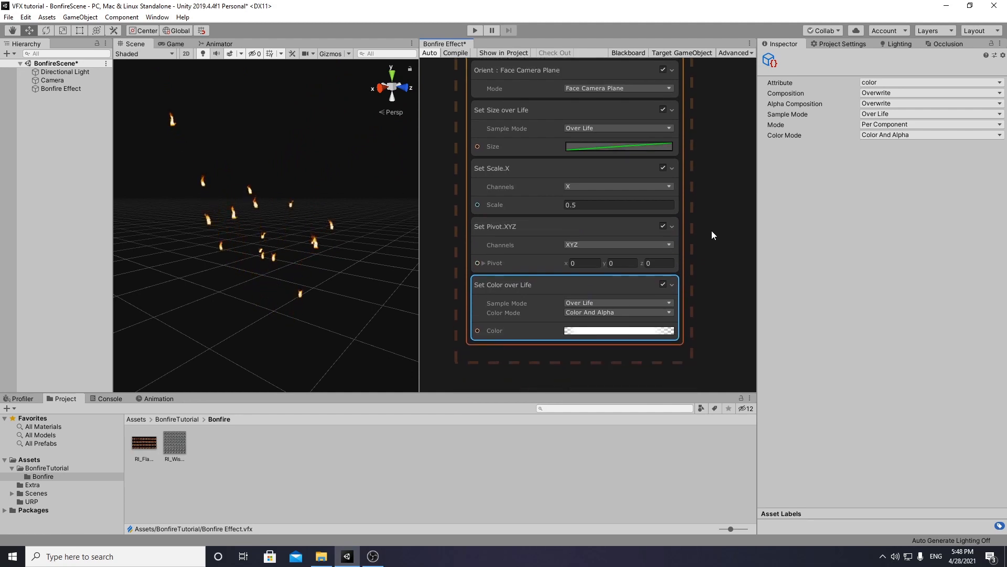
- Set the Set Pivot block's Channels to XY and its Pivot y value to -0.46
left_click(590, 245)
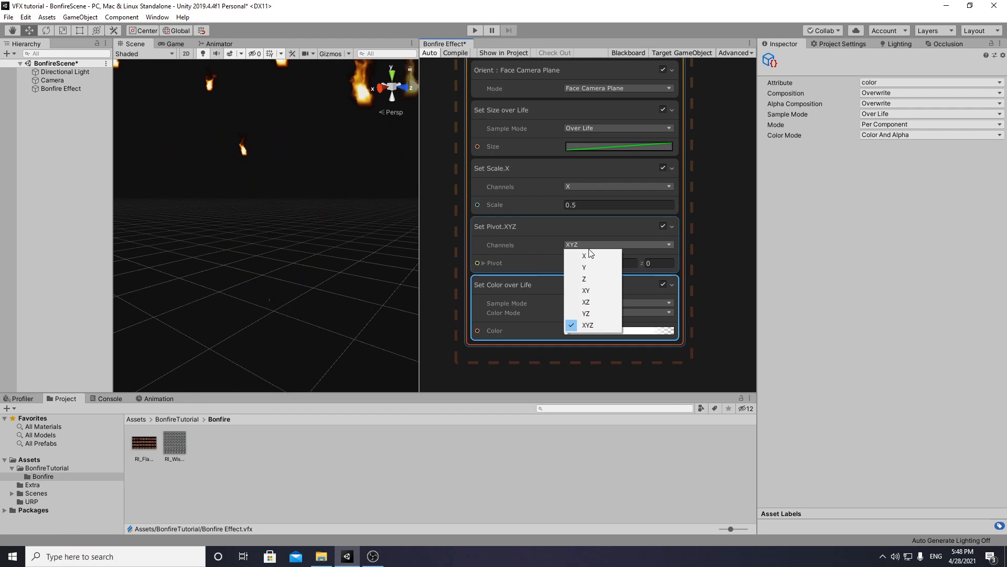
left_click(590, 292)
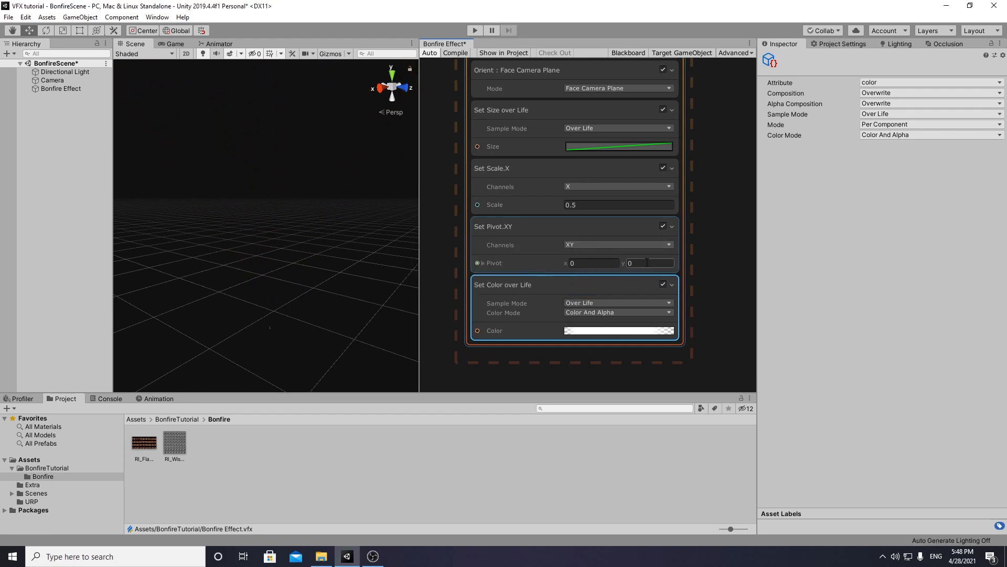
left_click(648, 263)
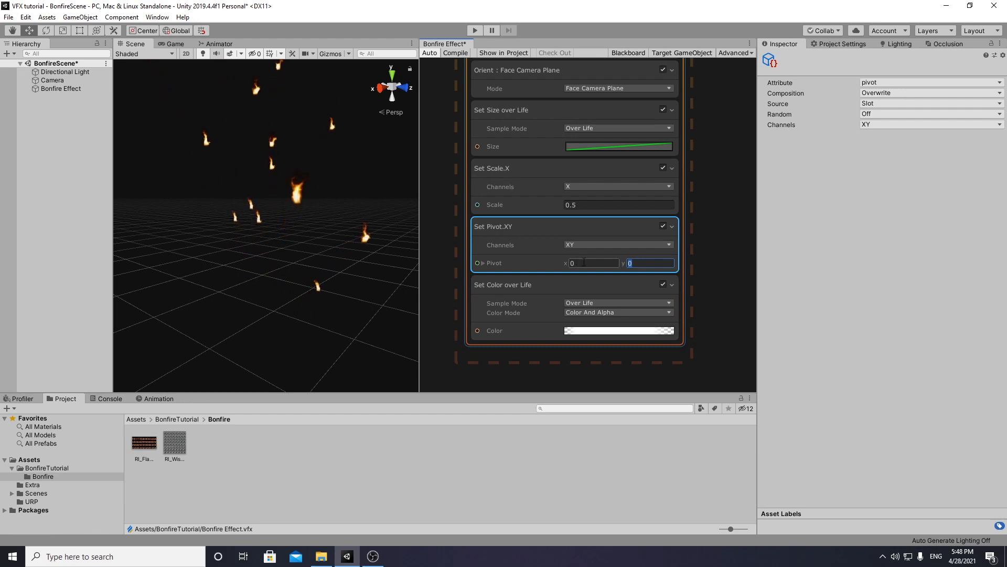
type("-0.46")
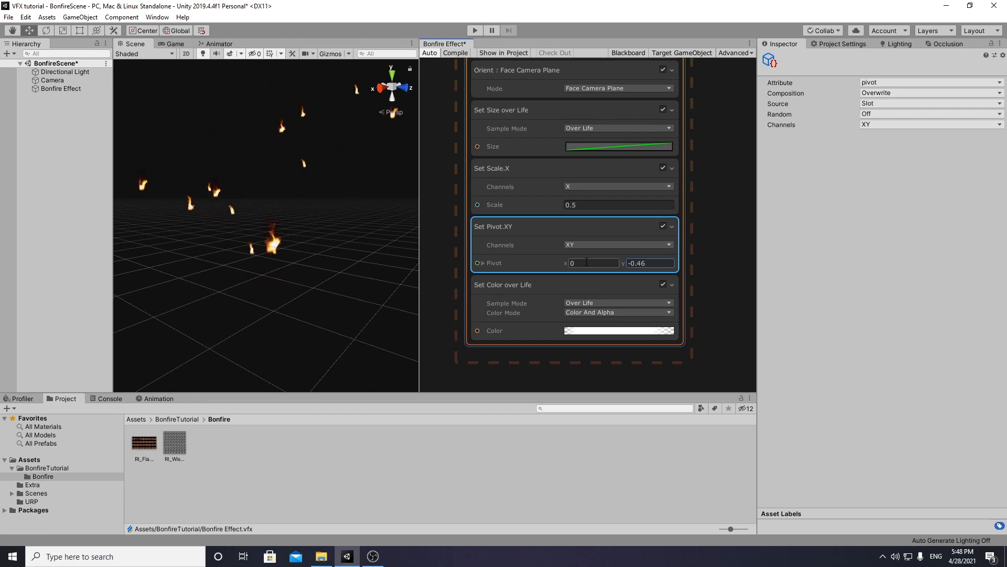
left_click_drag(178, 230, 267, 209, "alt")
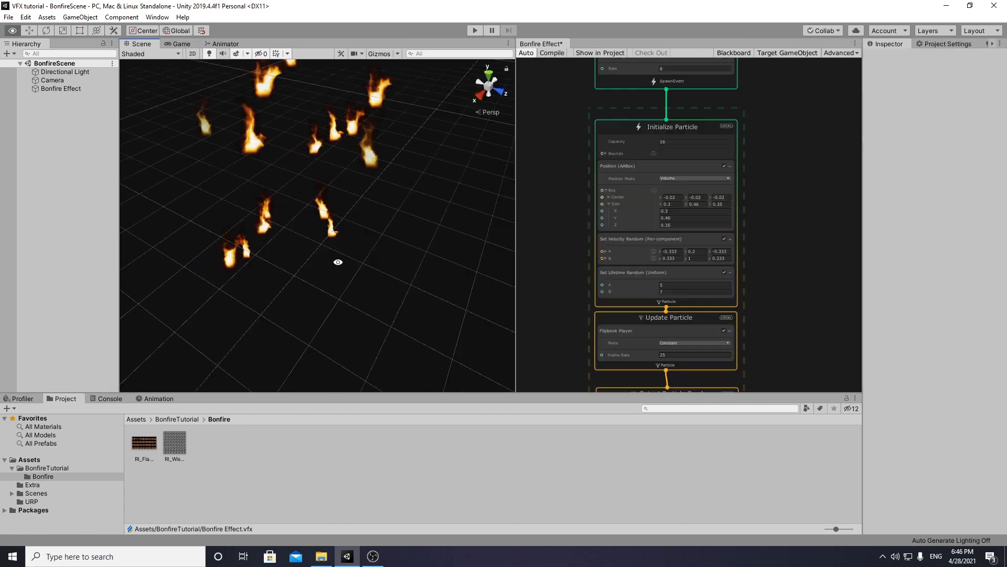
- Delete the Set Velocity Random (Per-component) block from the flame system's Initialize Particle context
left_click_drag(337, 261, 312, 143, "alt")
scroll(308, 157, "up", 3, "alt")
scroll(315, 192, "up", 3, "alt")
left_click_drag(419, 218, 333, 153, "alt")
scroll(557, 220, "up", 2)
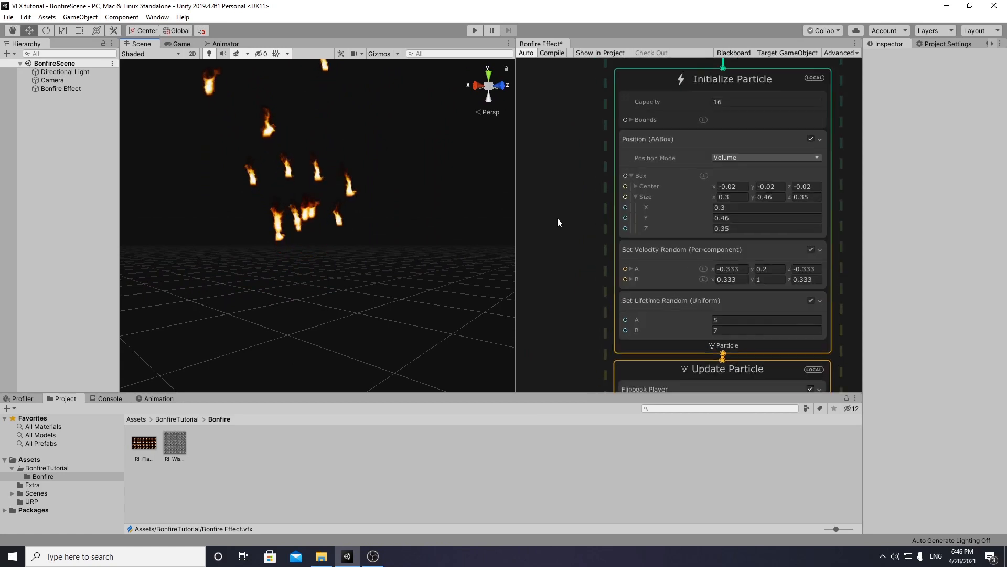
middle_click_drag(575, 226, 546, 226)
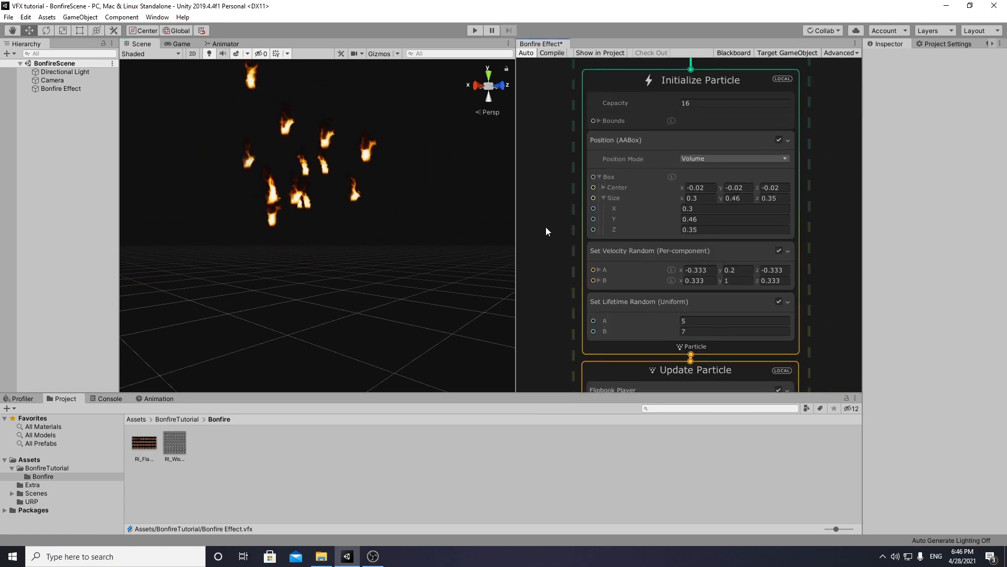
left_click(637, 254)
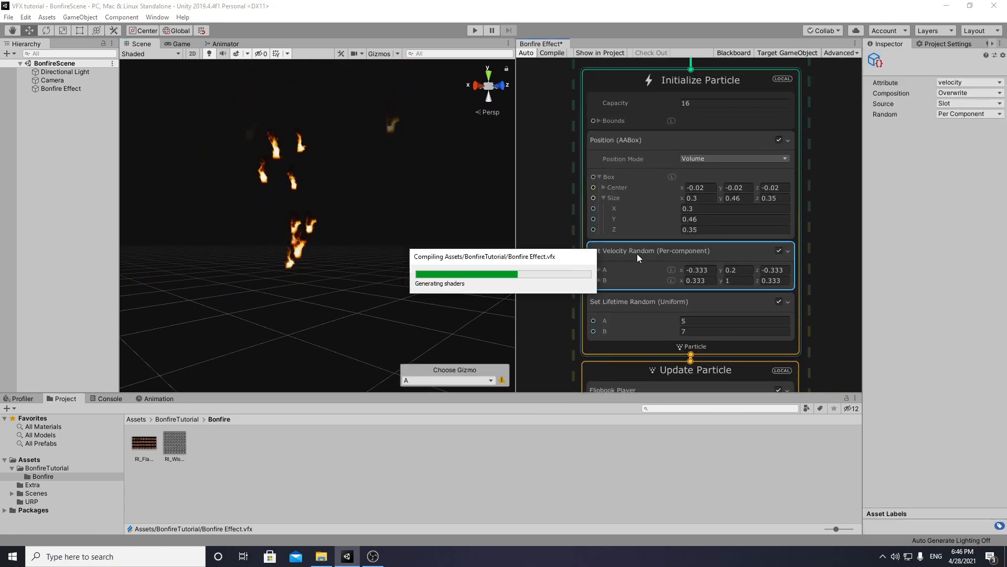
key("Delete")
- Widen the graph area next to the Scene view and inspect the flames from another angle
left_click_drag(224, 222, 422, 256, "alt")
left_click_drag(517, 220, 465, 225)
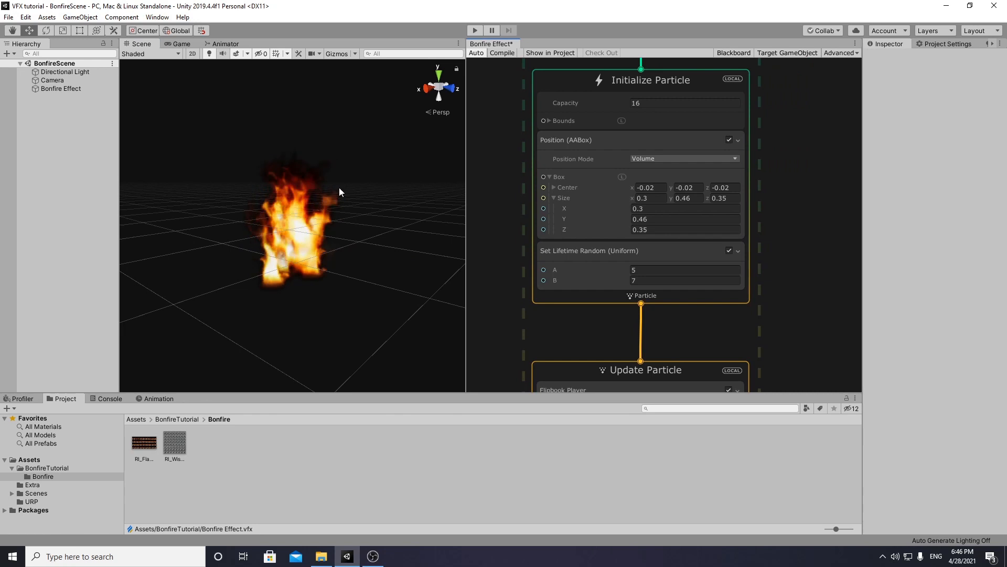
left_click_drag(256, 155, 294, 149, "alt")
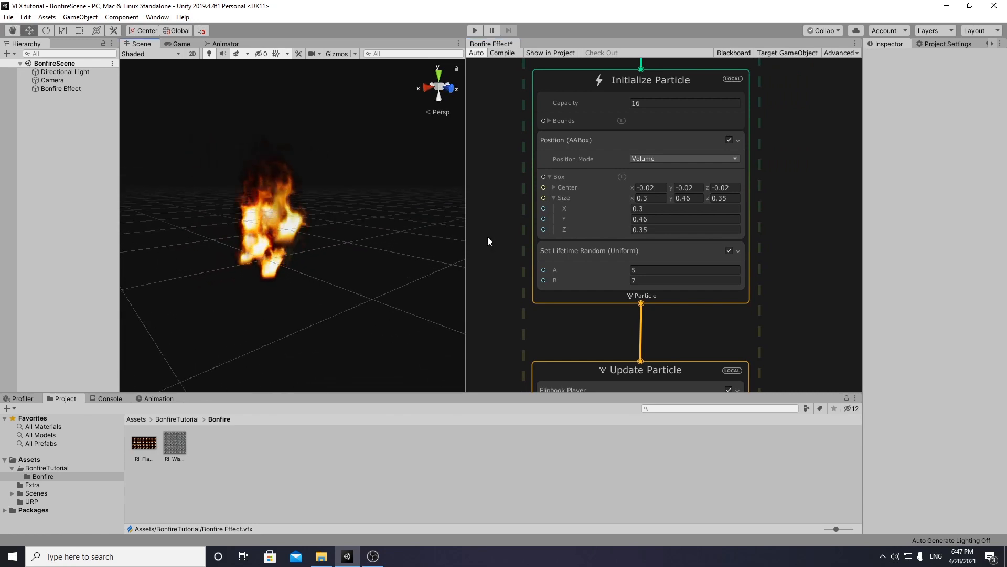
- Add a Simple Particle System to the graph and place it beside the flame system with a clear gap
scroll(487, 237, "down", 8)
middle_click_drag(625, 288, 662, 215)
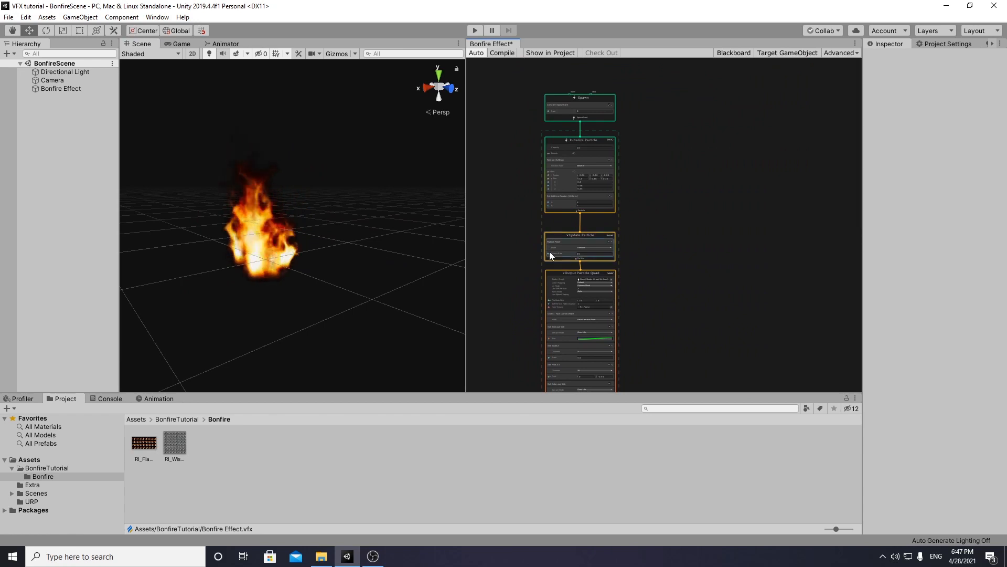
right_click(658, 214)
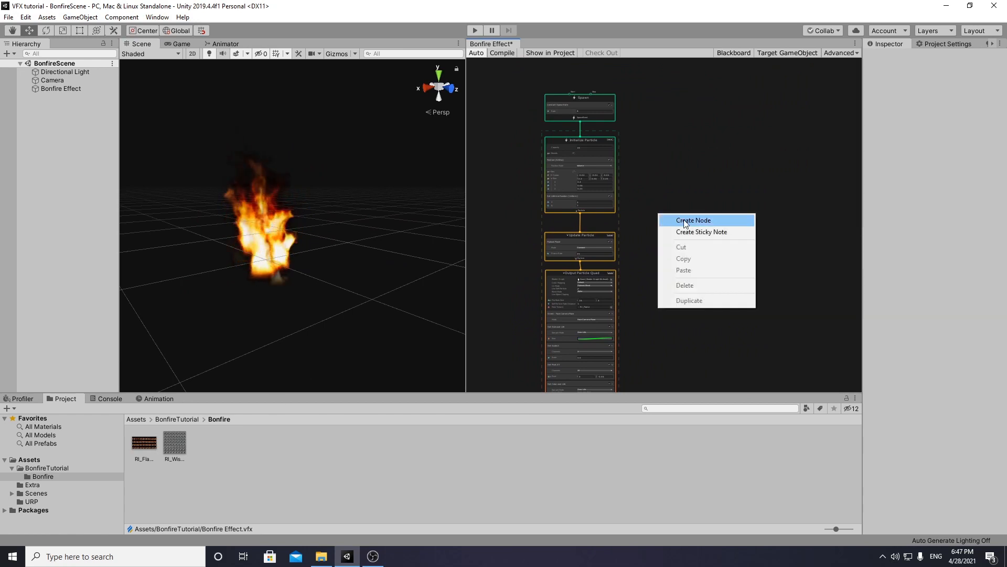
left_click(685, 221)
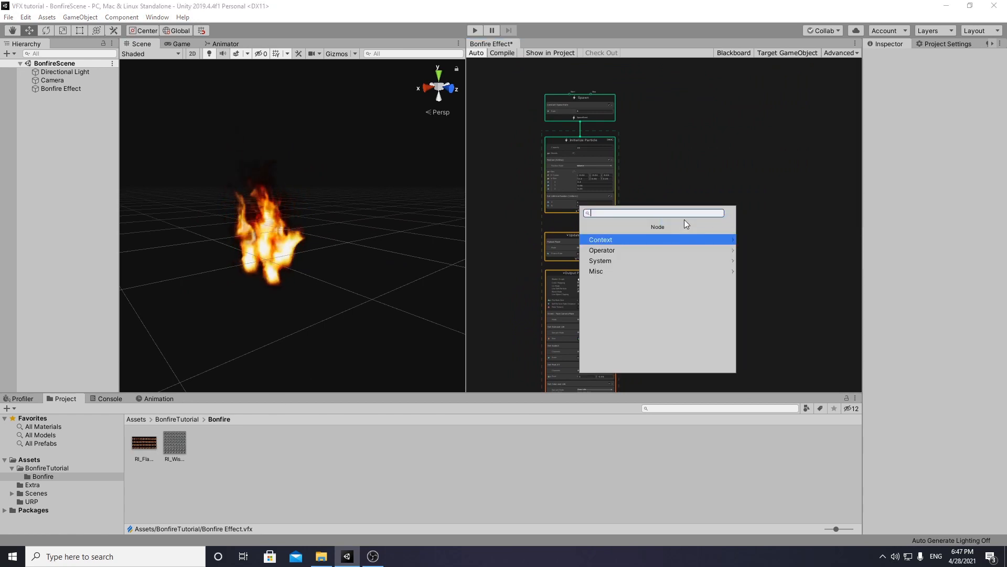
type("sim")
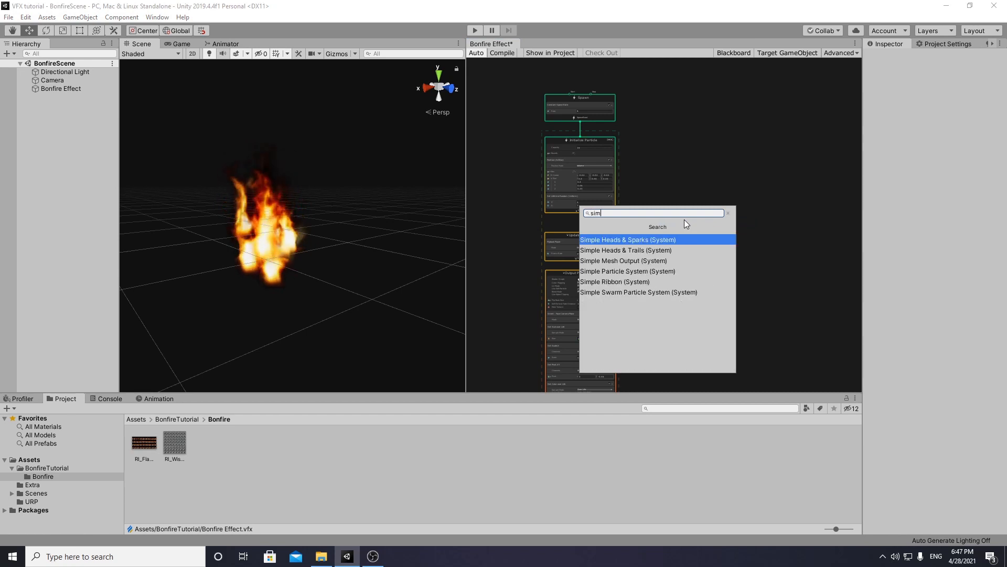
left_click(670, 271)
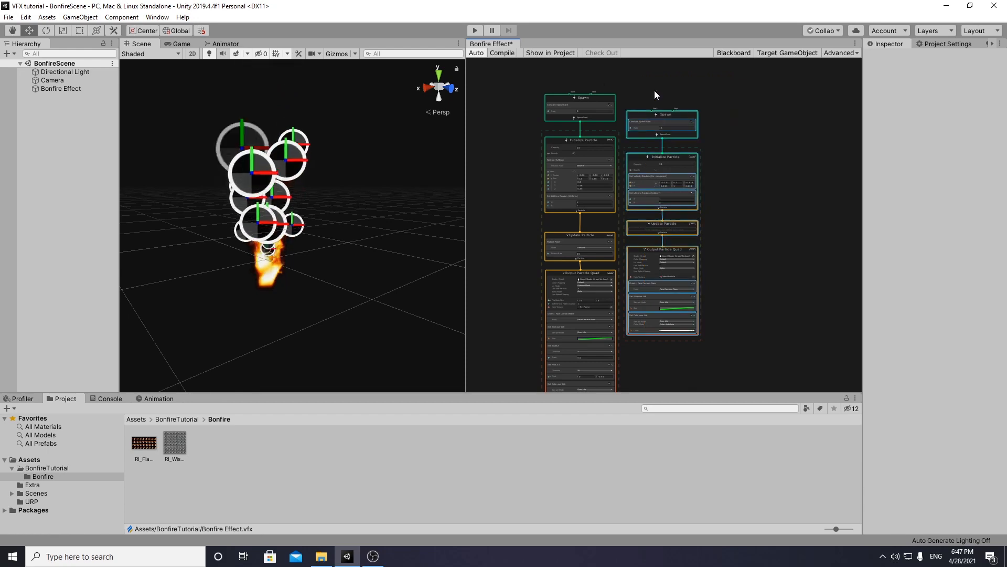
left_click_drag(662, 114, 685, 143)
- Assign the RI_WispySmoke texture as the Main Texture of the new system's Output Particle Quad
scroll(759, 236, "up", 3)
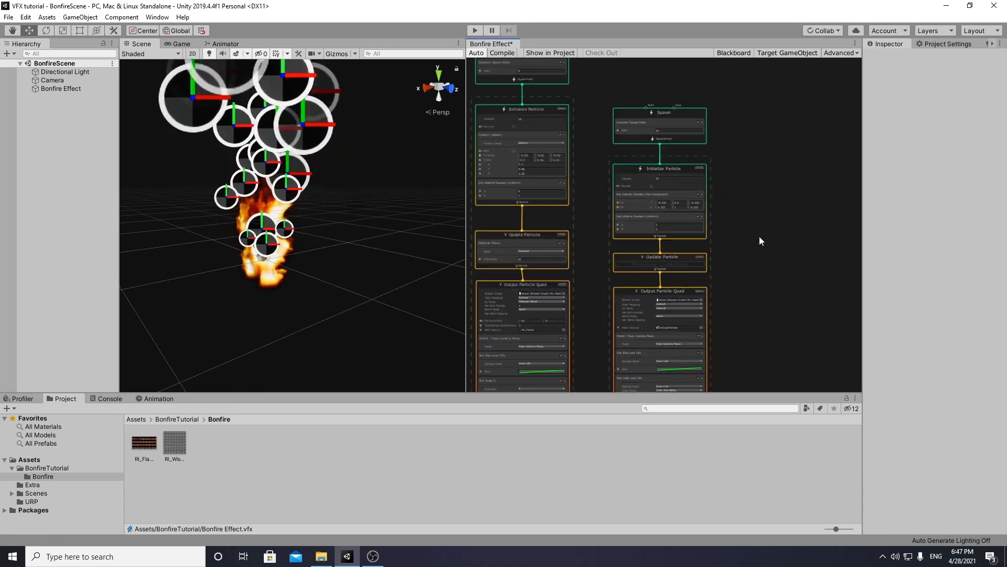
scroll(750, 157, "up", 4)
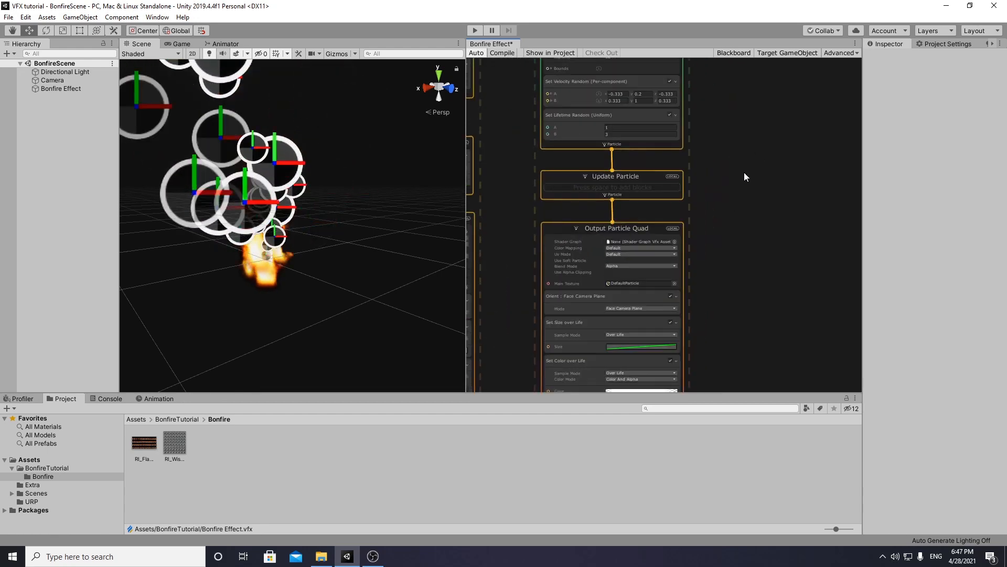
left_click(175, 444)
left_click_drag(175, 443, 628, 237)
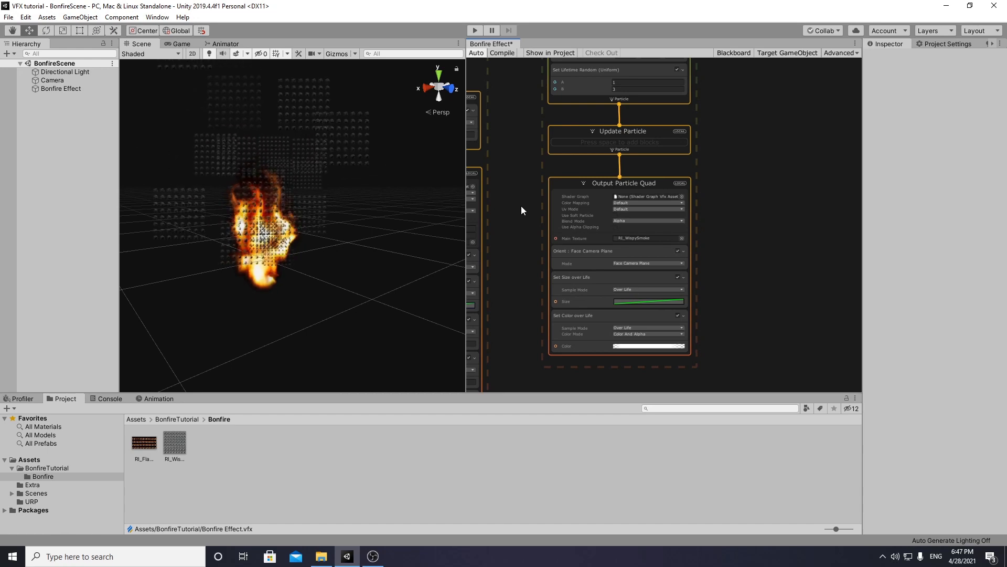
- Set the smoke output's Uv Mode to Flipbook Blend and look over the smoke in the scene
scroll(523, 200, "up", 3)
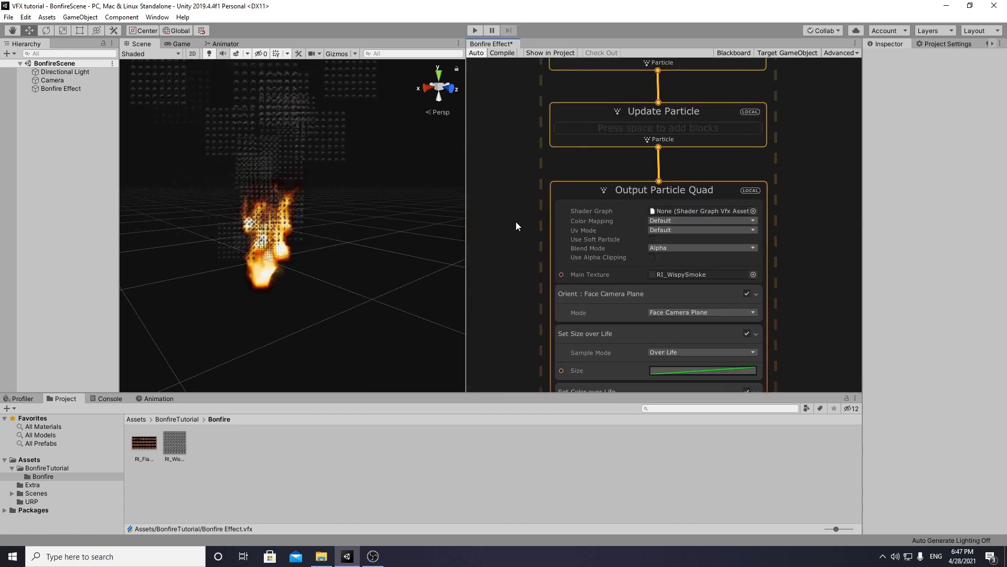
left_click(672, 230)
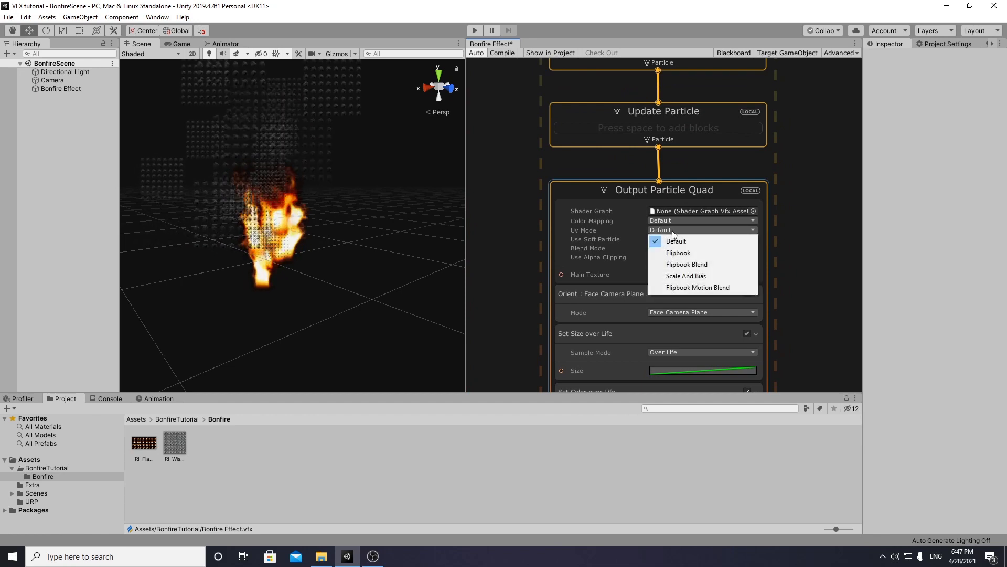
left_click(706, 265)
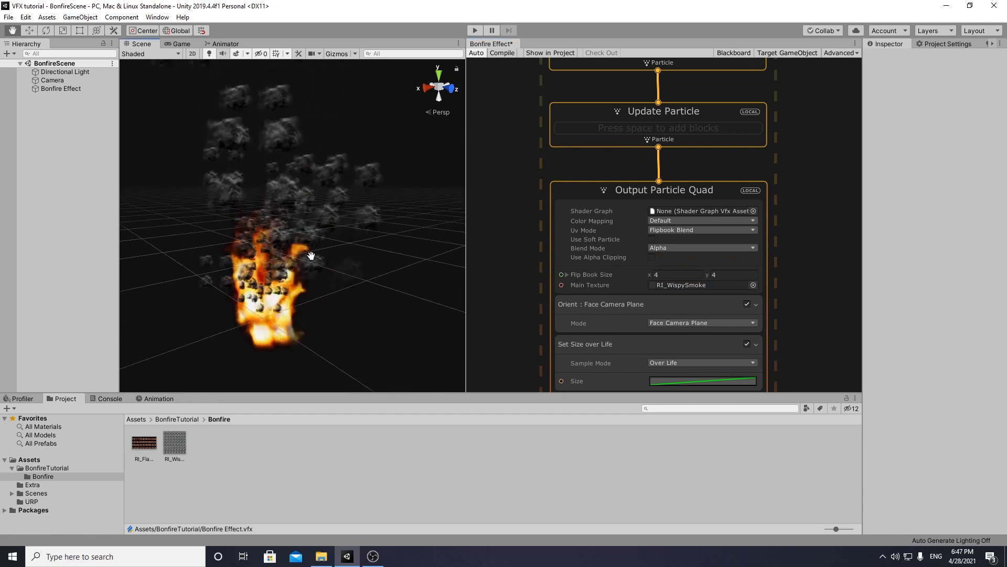
left_click_drag(341, 288, 304, 244, "alt")
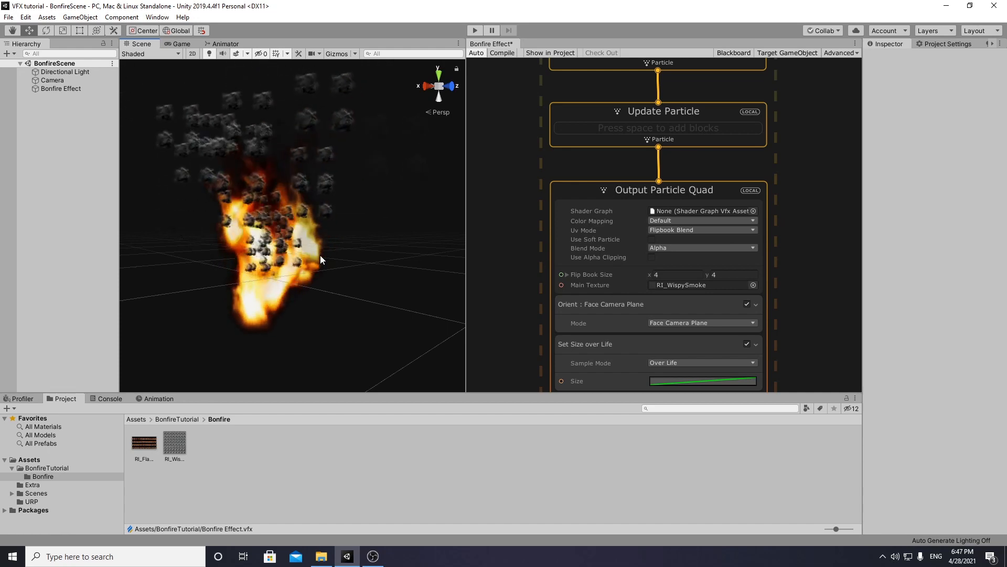
- Set the Constant Spawn Rate of the smoke system to 4
scroll(597, 216, "down", 4)
middle_click_drag(716, 105, 730, 222)
scroll(748, 127, "up", 3)
middle_click_drag(748, 127, 788, 204)
double_click(670, 166)
type("4")
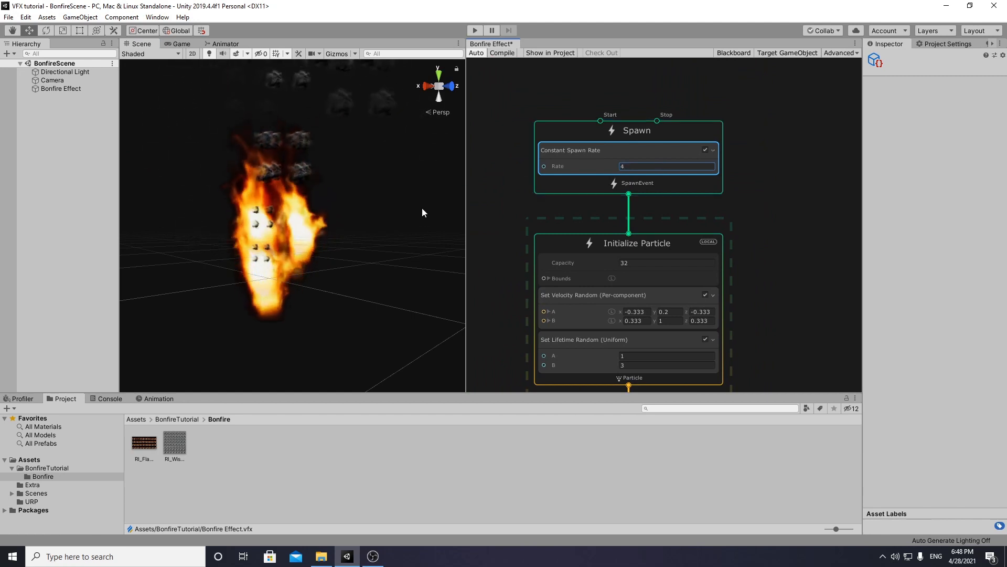
- Add a Flipbook Player block to the smoke system's Update Particle context
middle_click_drag(719, 246, 764, 84)
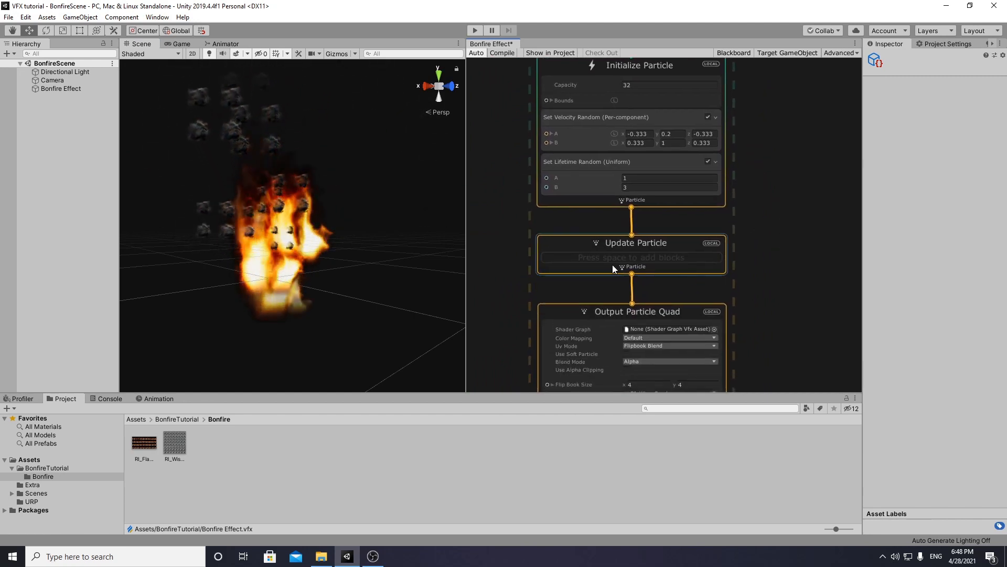
right_click(586, 252)
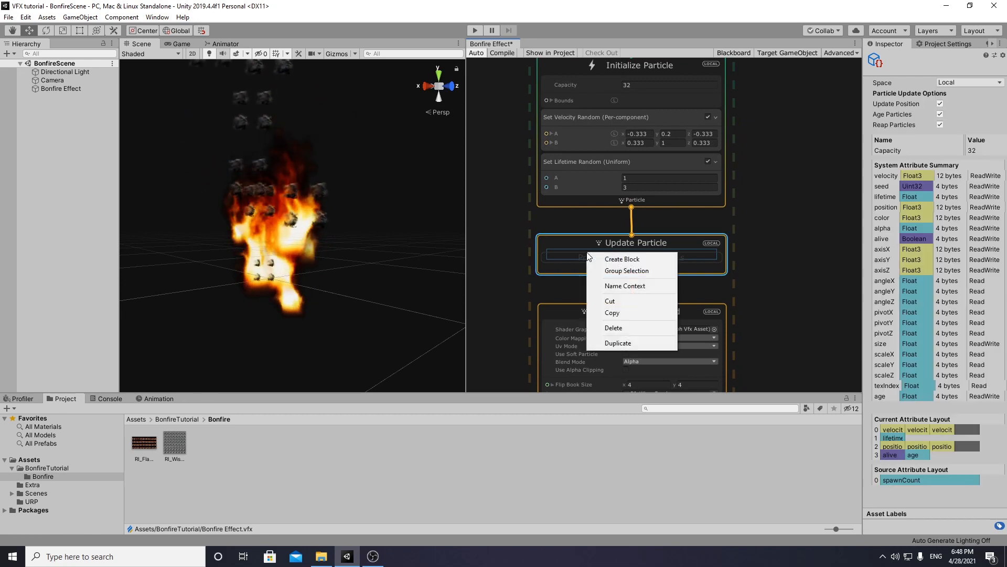
left_click(593, 264)
type("fli")
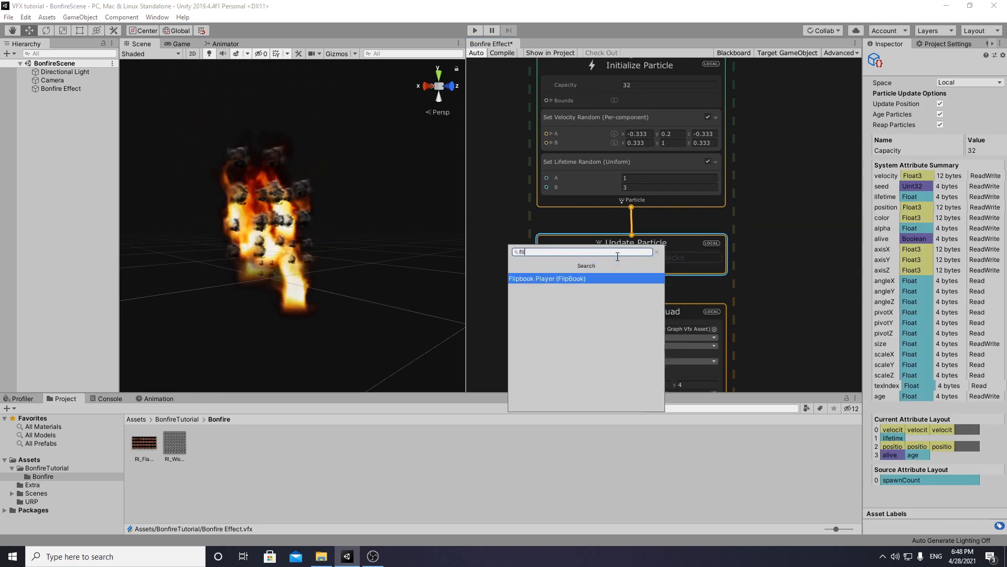
key("Return")
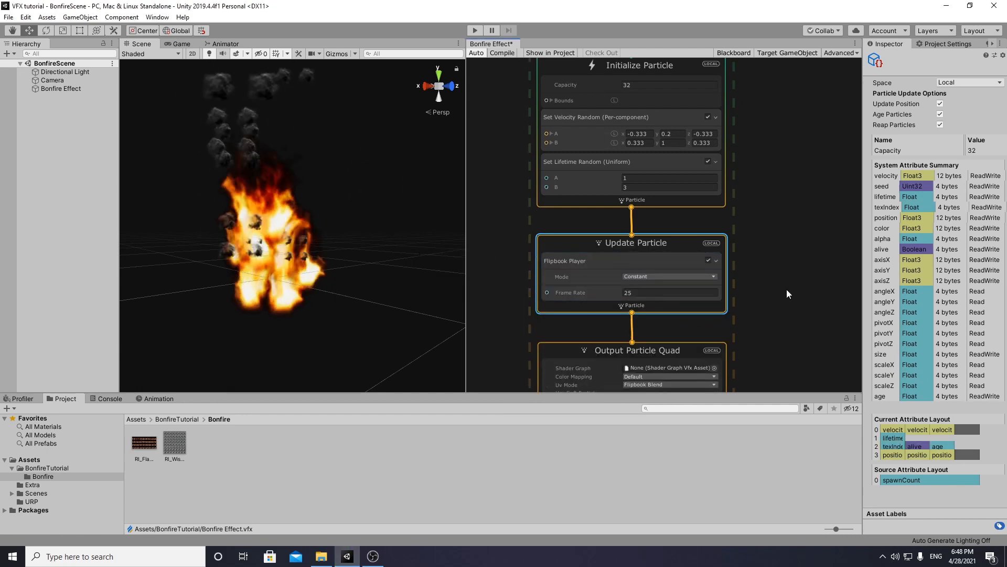
- Set the Flip Book Size of the smoke's Output Particle Quad to x 8 and y 8
middle_click_drag(787, 290, 791, 187)
left_click(653, 318)
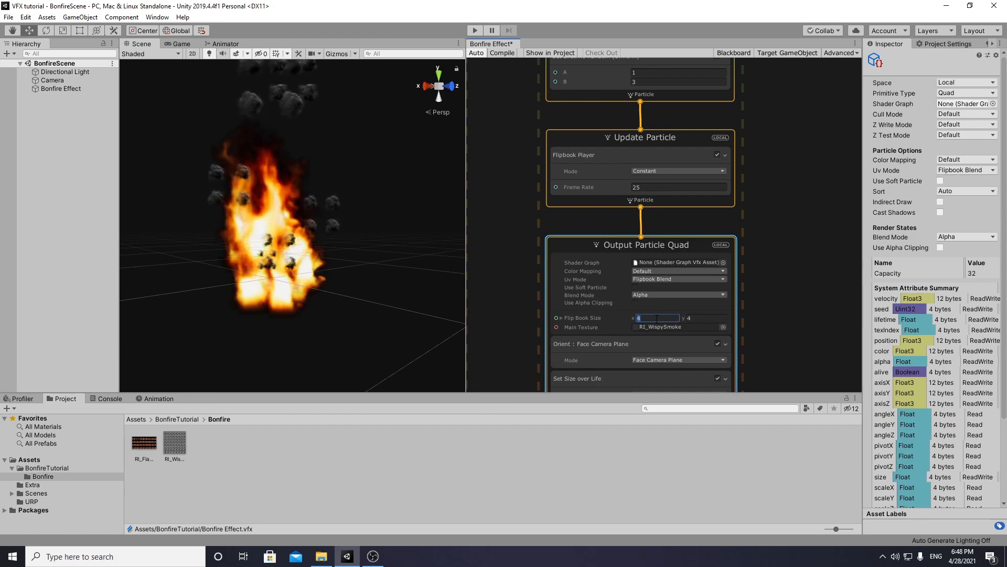
type("8")
key("Tab")
type("8")
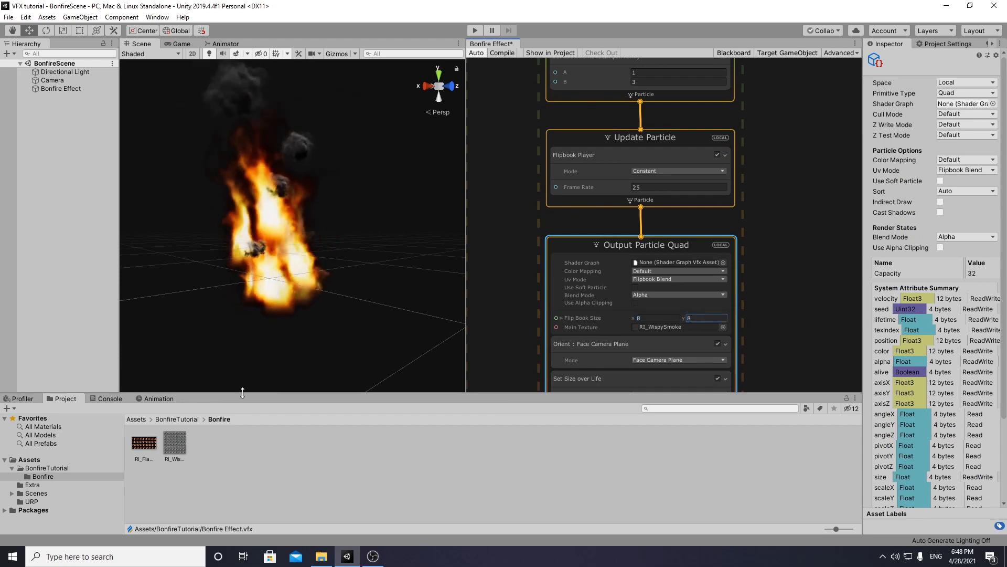
- Open the RI_WispySmoke texture to check its flipbook frame layout, close it, and look over the smoke in the scene
double_click(175, 442)
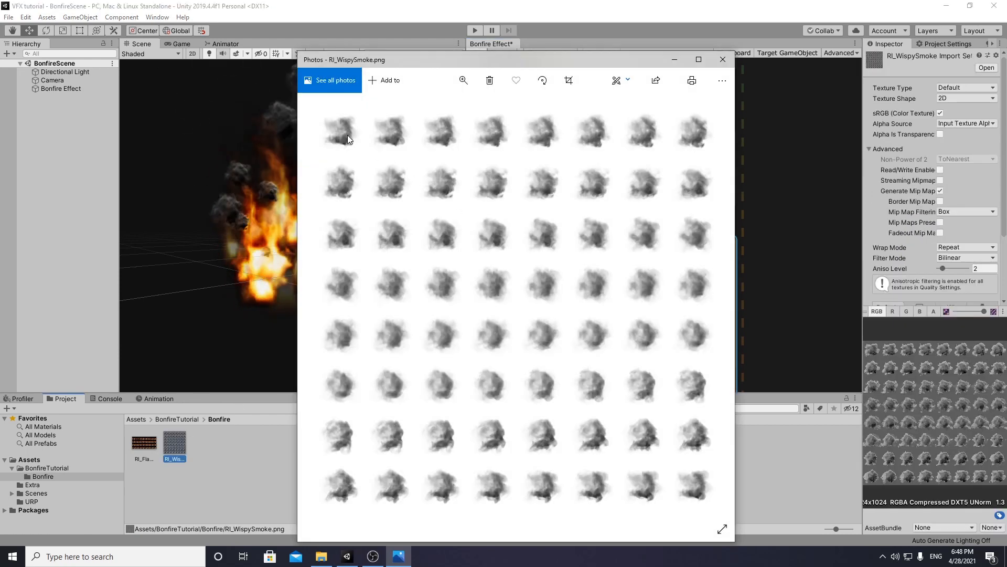
left_click(723, 60)
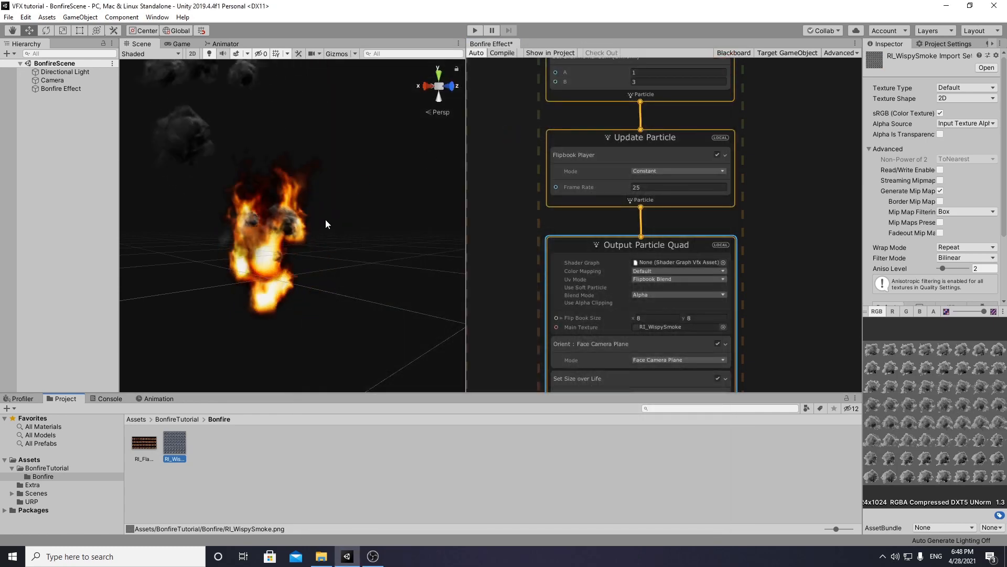
left_click_drag(361, 244, 333, 230, "alt")
- Set the smoke's Set Velocity Random block to A -0.1, 0.8, -0.1 and B 0.1, 1, 0.1
middle_click_drag(757, 306, 768, 206)
middle_click_drag(771, 245, 765, 186)
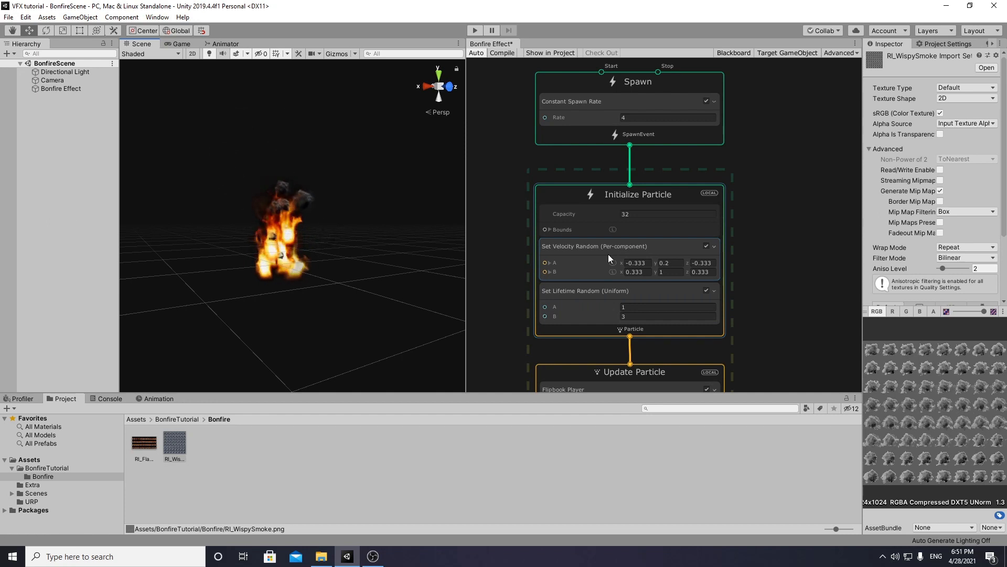
left_click(640, 263)
double_click(642, 263)
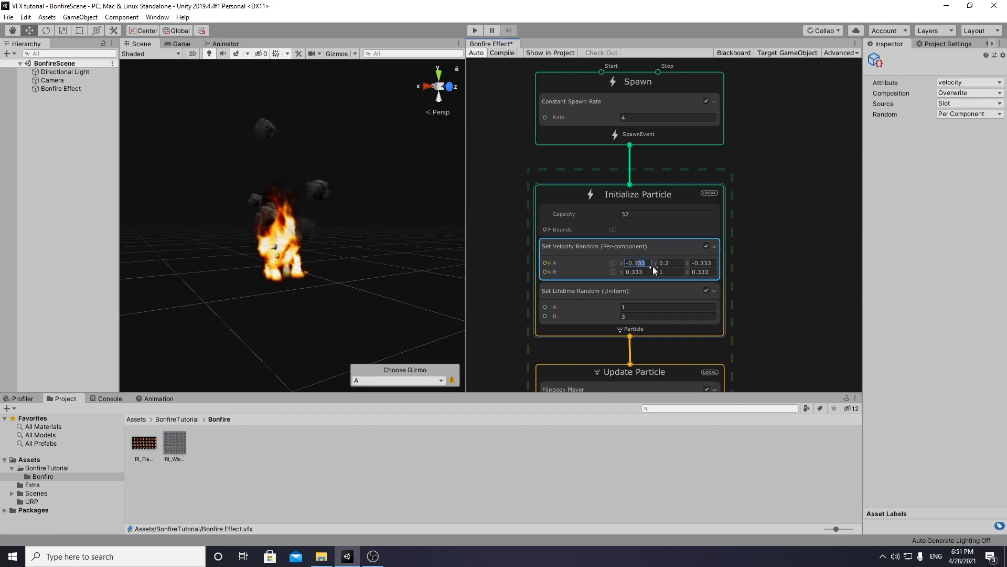
type("1")
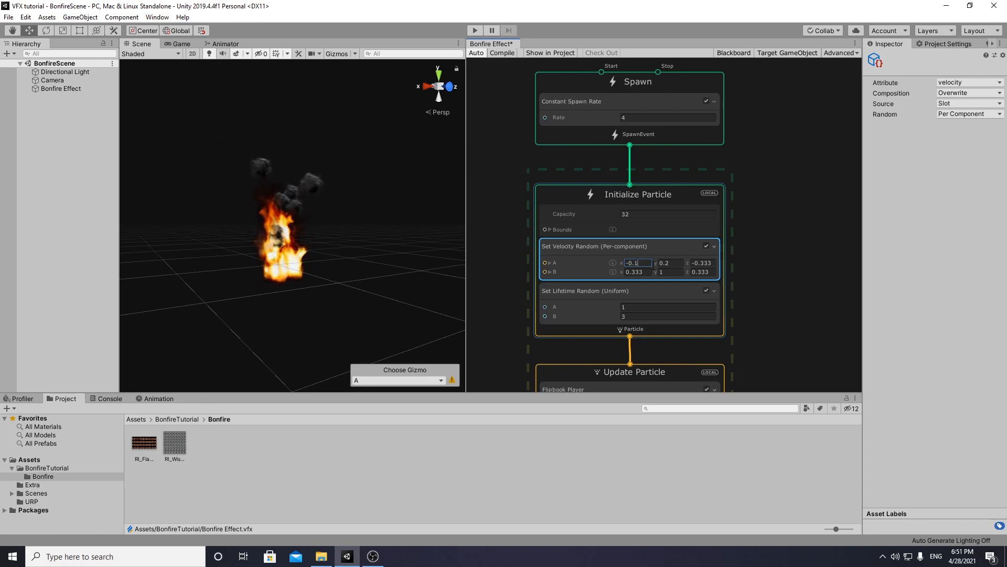
left_click(677, 262)
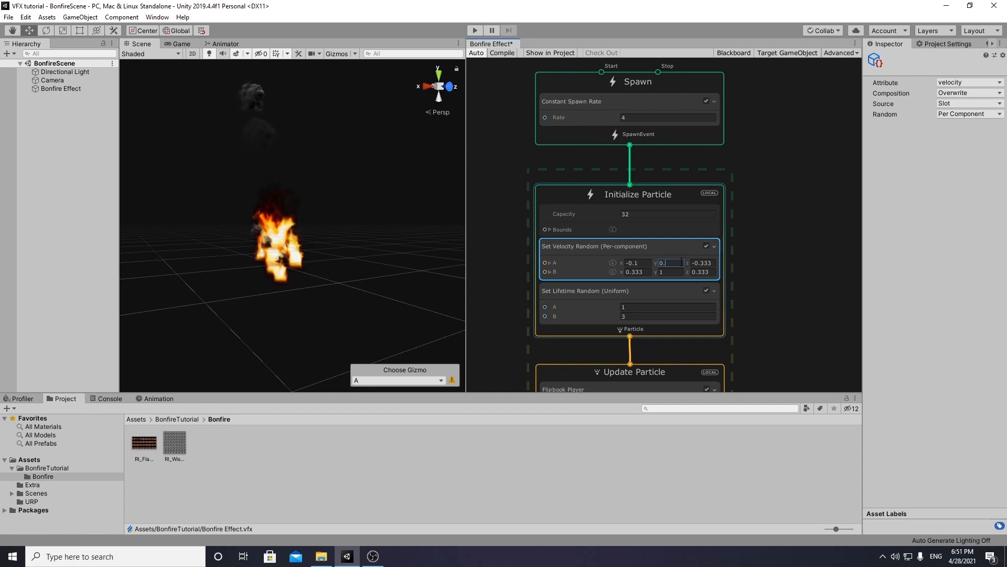
type("8")
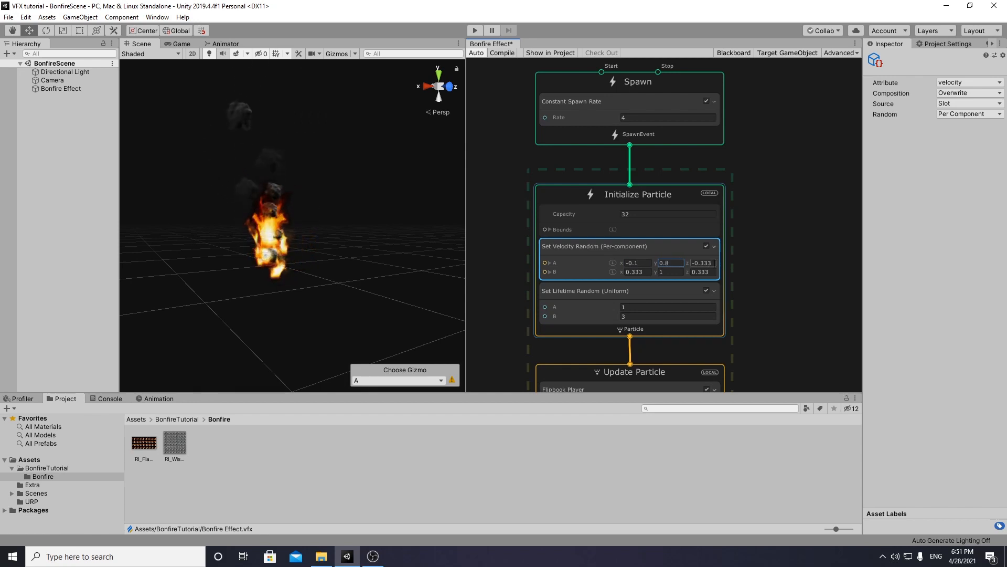
left_click(715, 263)
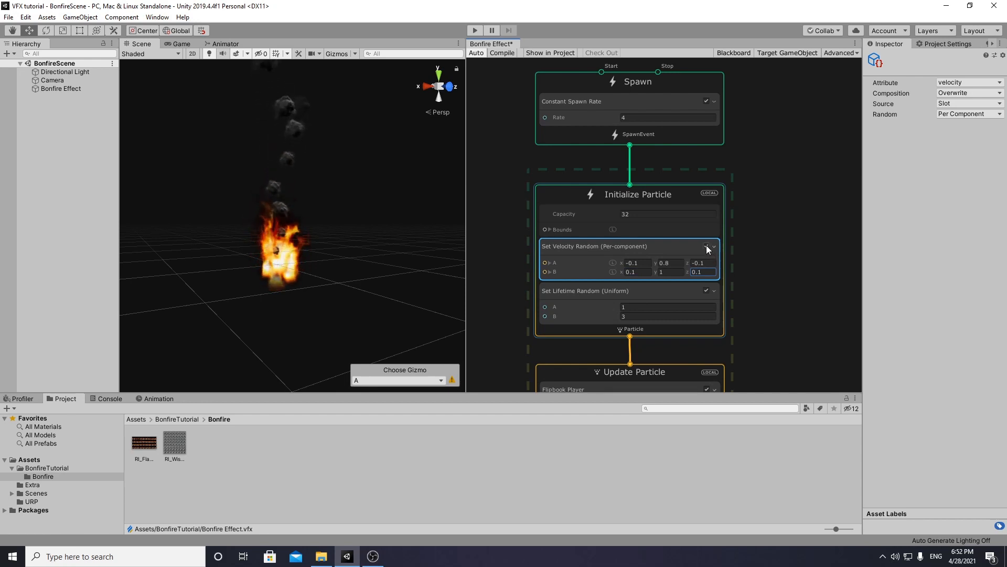
- Add a Set Angle block to the smoke's Initialize Particle context and limit its channels to Z
right_click(647, 247)
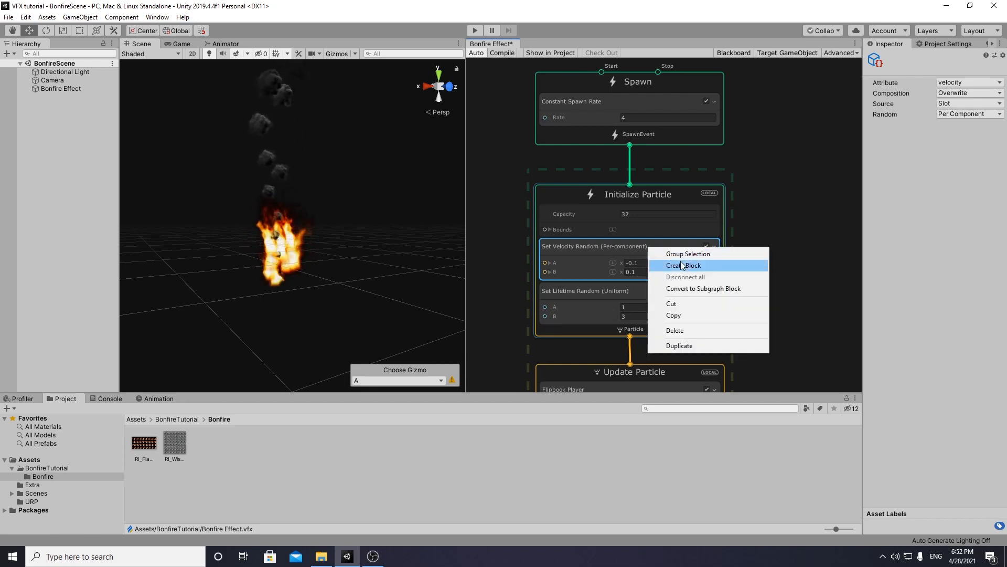
left_click(681, 265)
type("set")
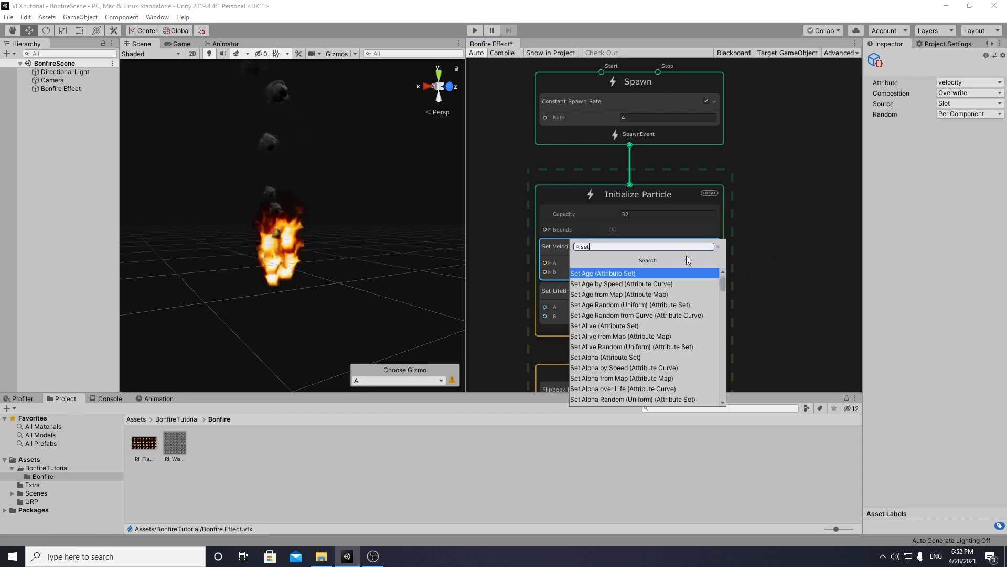
type(" ang")
key("Return")
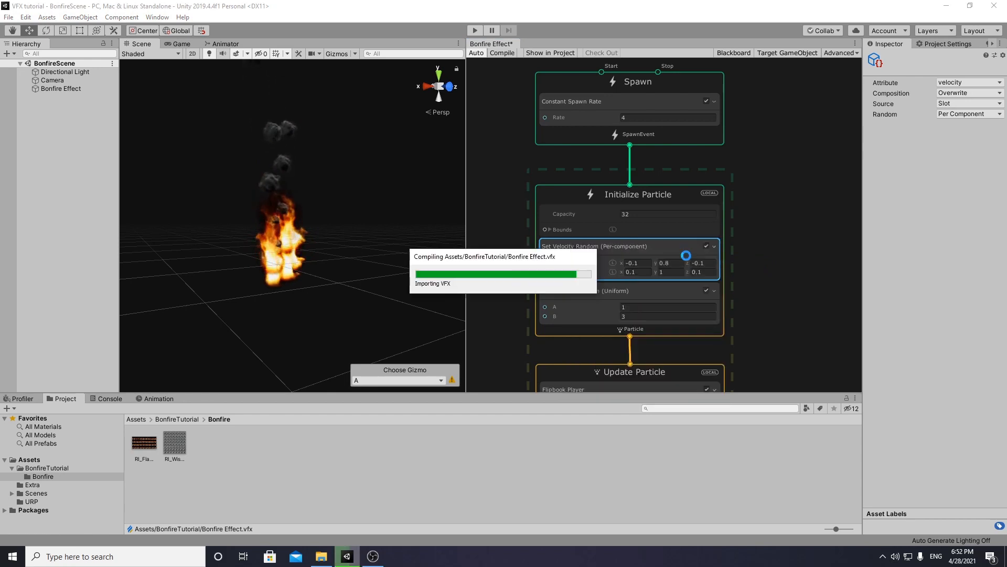
left_click(645, 262)
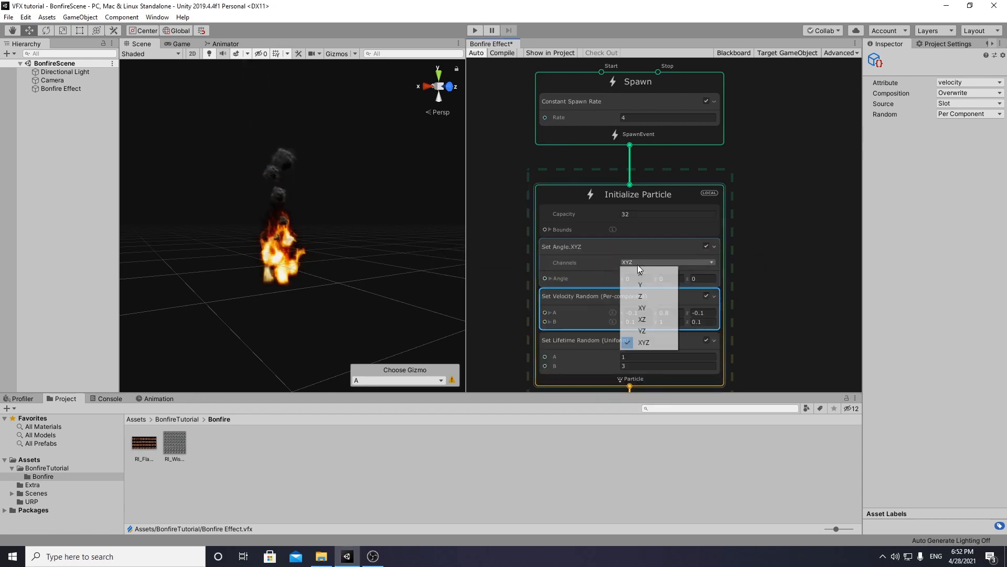
left_click(640, 297)
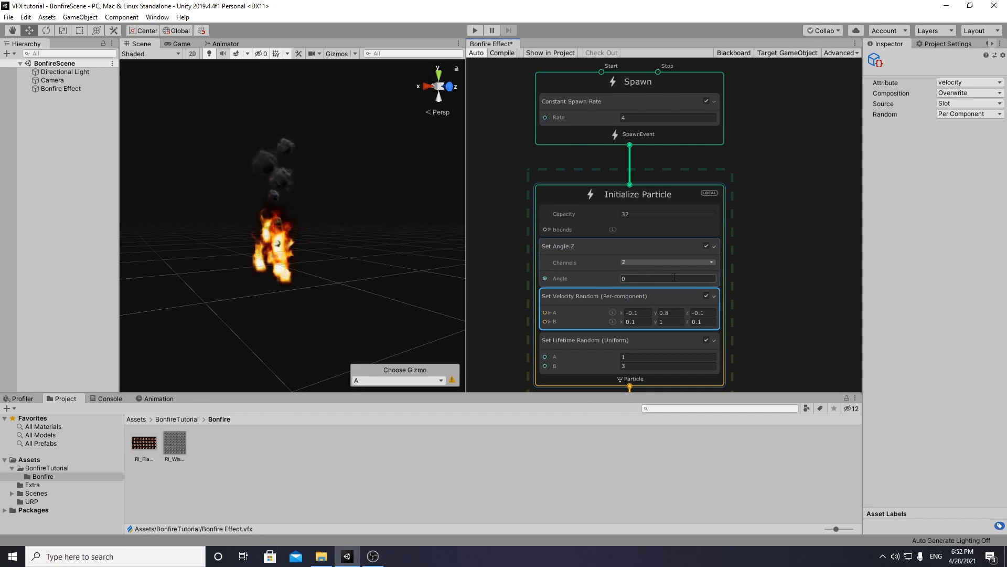
- Make the smoke's Z angle Uniform random with B set to 360
left_click(593, 247)
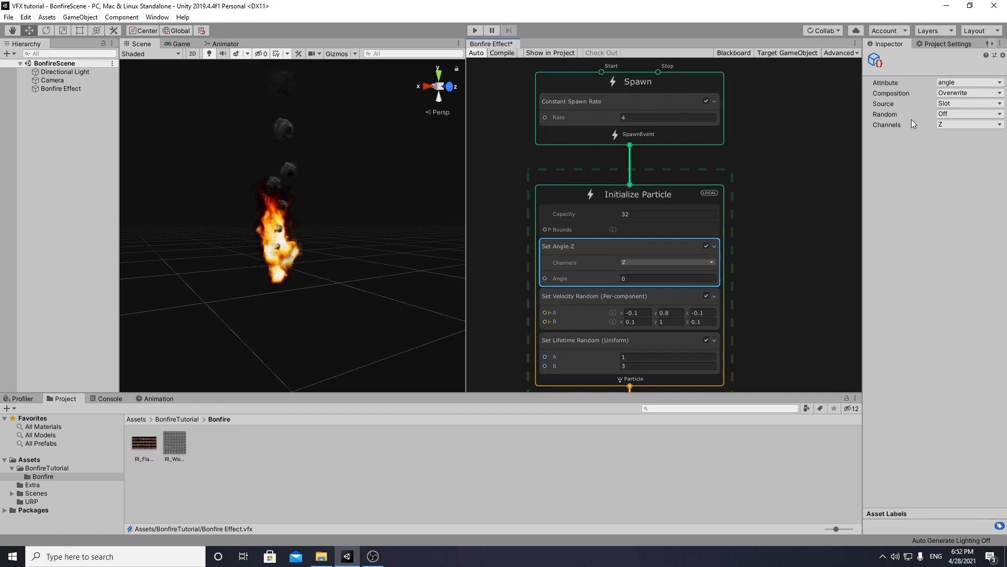
left_click(951, 117)
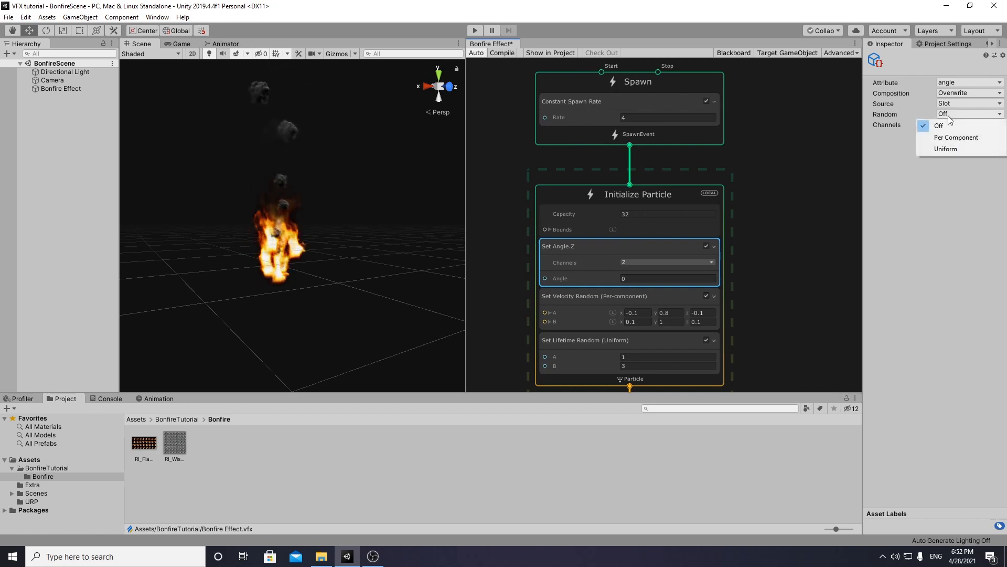
left_click(953, 150)
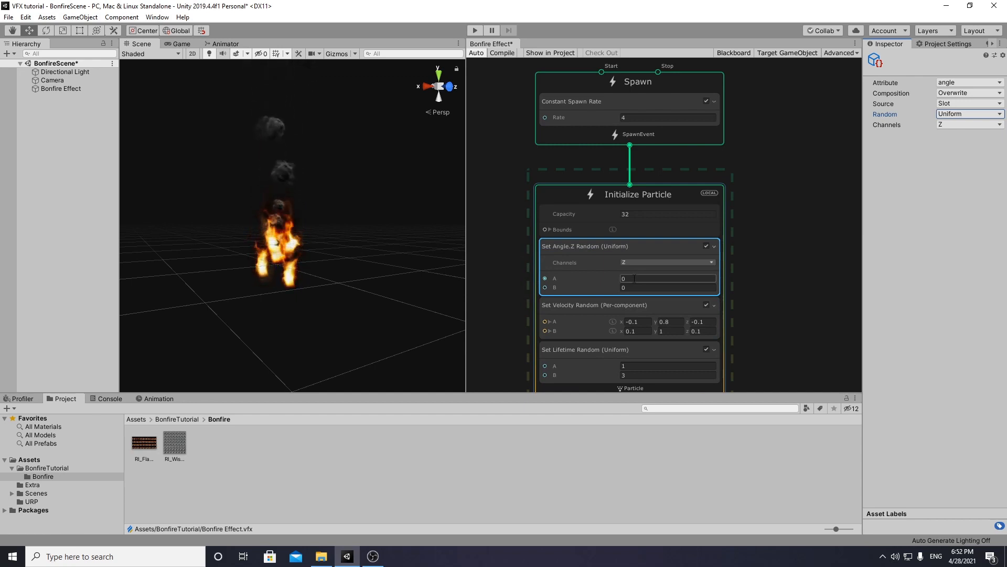
left_click(633, 287)
type("360")
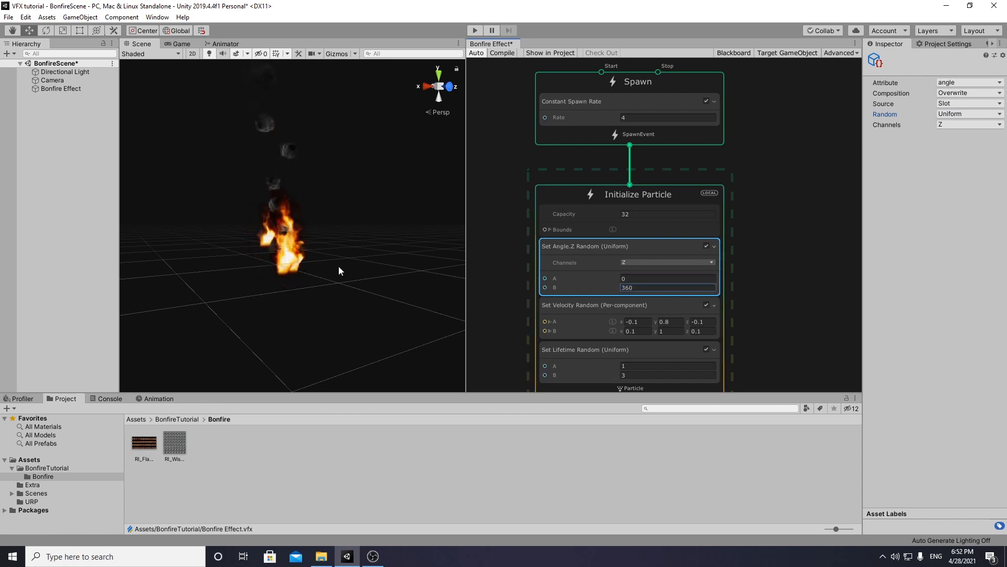
- In the smoke's Set Color over Life gradient, move the late opaque alpha key to about 36.8% and lower its alpha to 35
left_click_drag(297, 212, 295, 255, "alt")
right_click_drag(295, 255, 385, 308, "alt")
left_click_drag(385, 308, 349, 260, "alt")
right_click_drag(349, 259, 303, 256, "alt")
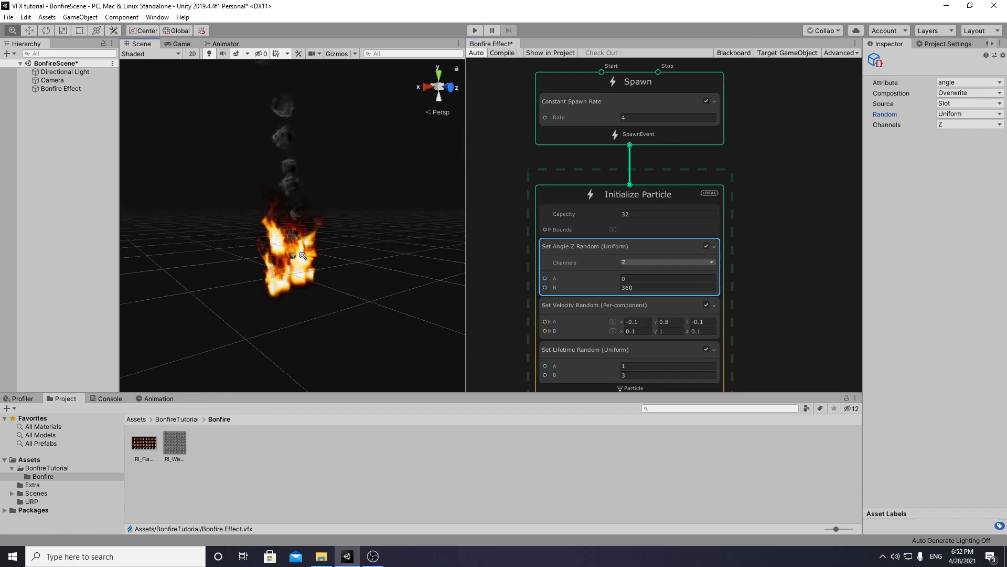
scroll(729, 305, "down", 5)
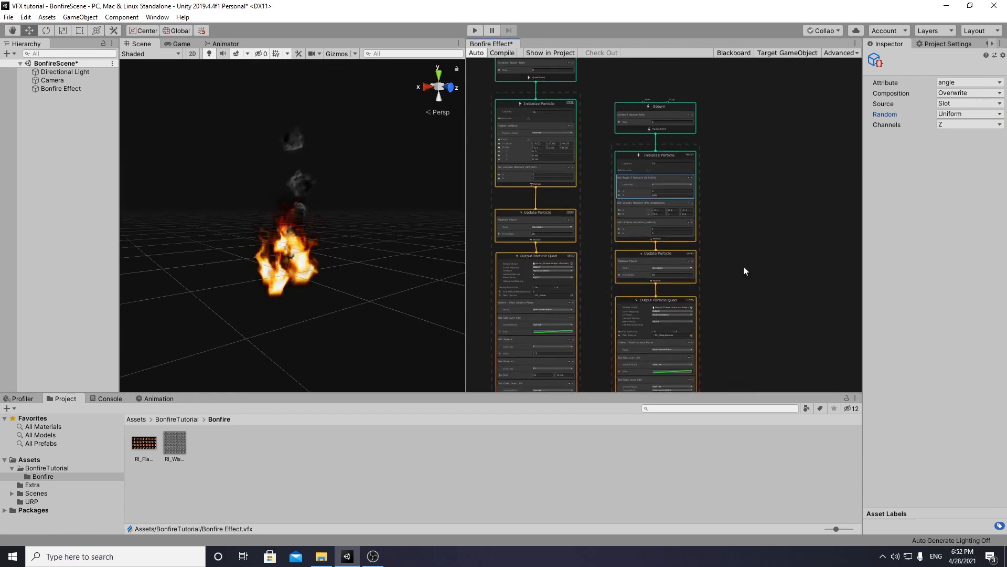
scroll(744, 266, "up", 8)
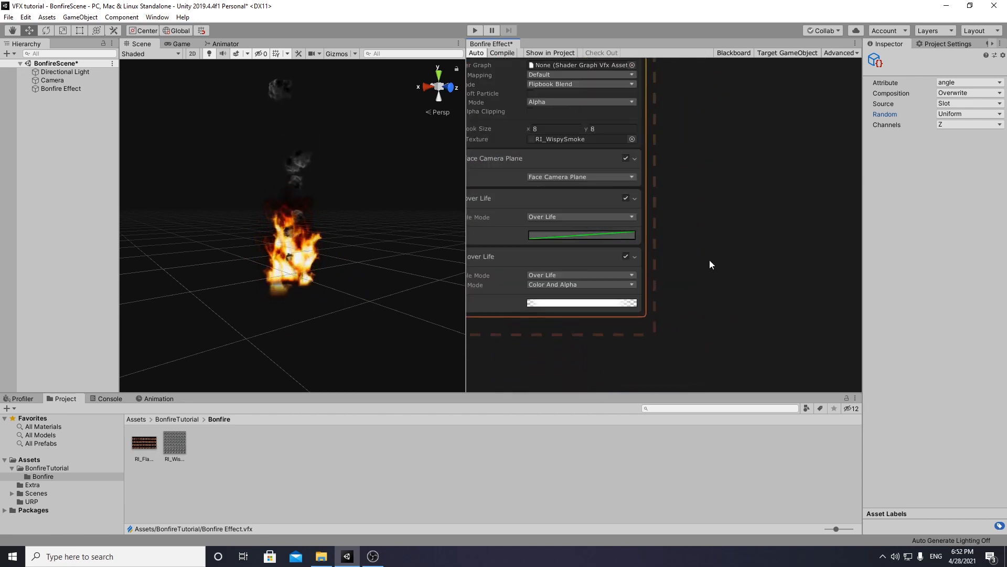
middle_click_drag(709, 260, 771, 271)
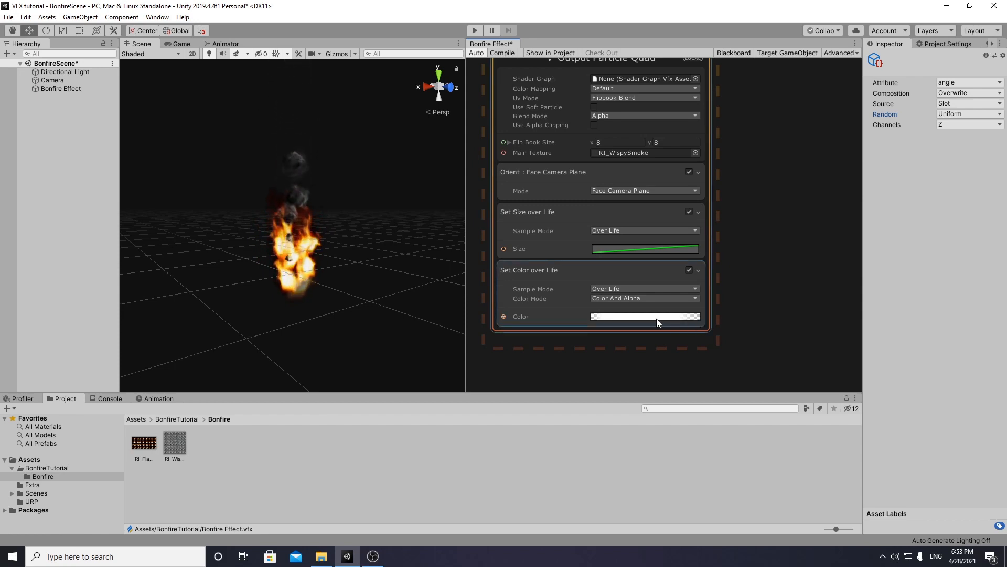
left_click(631, 317)
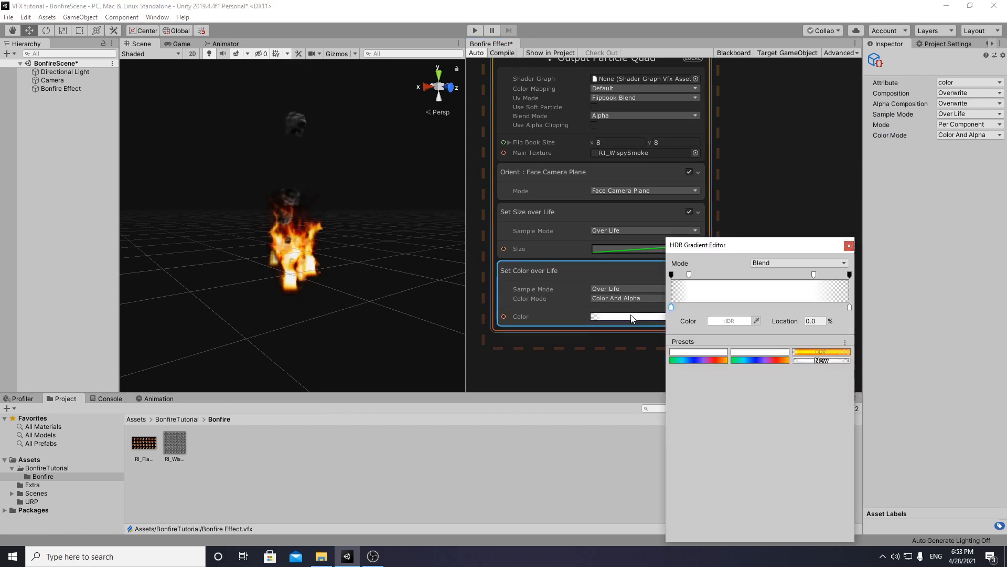
left_click(814, 275)
left_click_drag(741, 320, 720, 321)
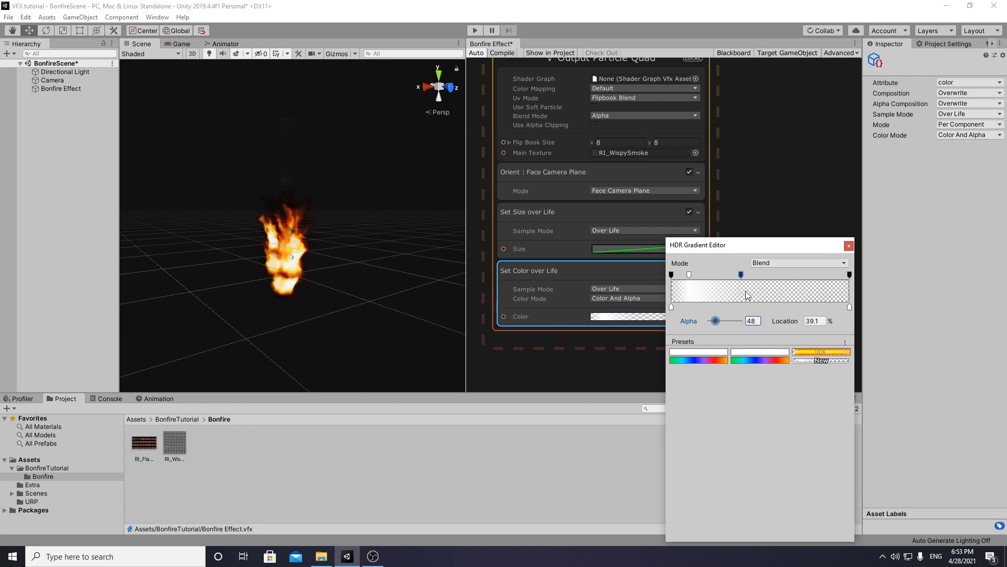
left_click_drag(742, 274, 737, 274)
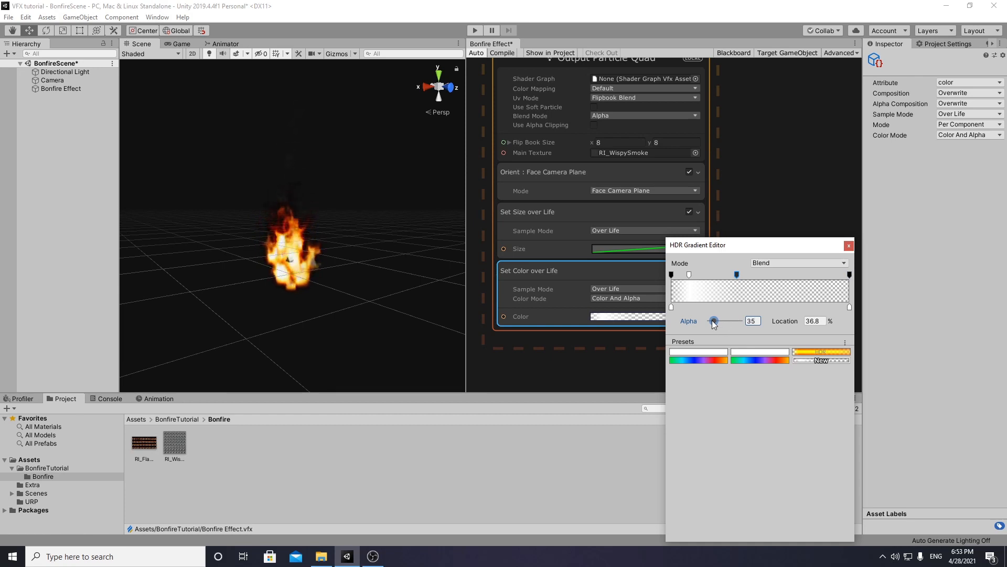
left_click(850, 246)
- Raise the smoke's Set Size over Life curve so it starts at about 0.6 and ends at about 0.99
scroll(774, 193, "down", 1)
middle_click_drag(767, 181, 765, 298)
middle_click_drag(787, 236, 786, 175)
middle_click_drag(739, 274, 754, 230)
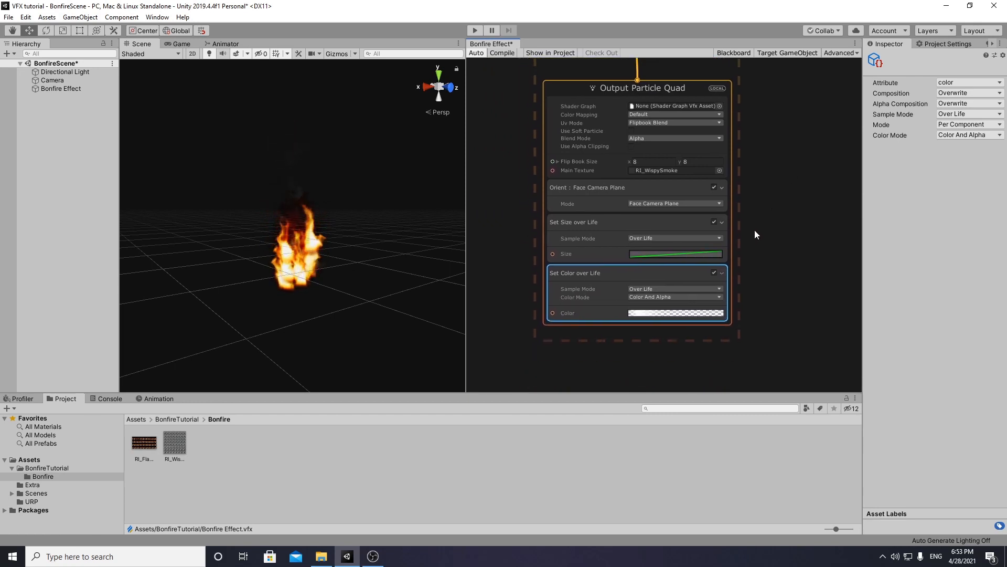
left_click(650, 257)
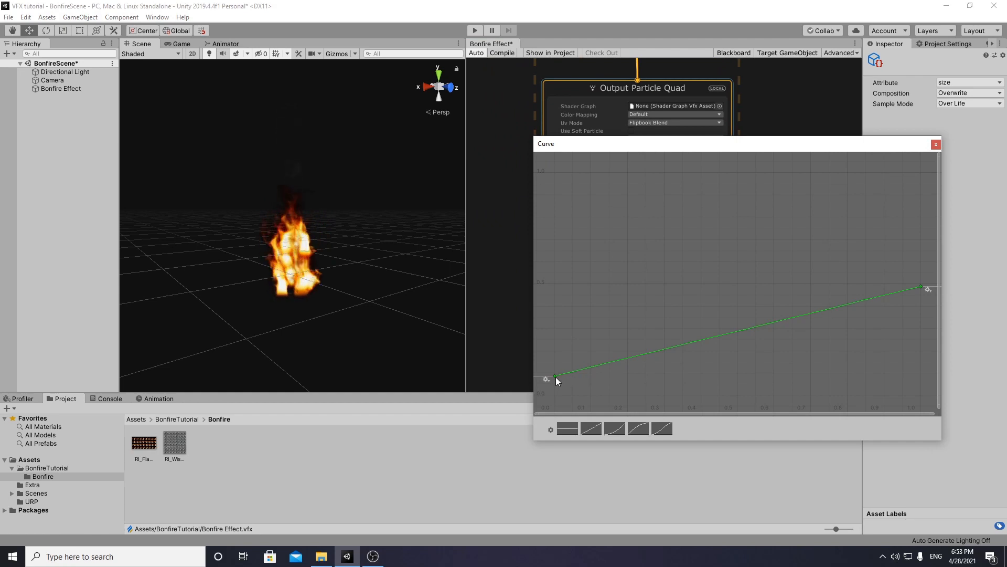
left_click_drag(555, 376, 556, 257)
left_click_drag(922, 287, 920, 174)
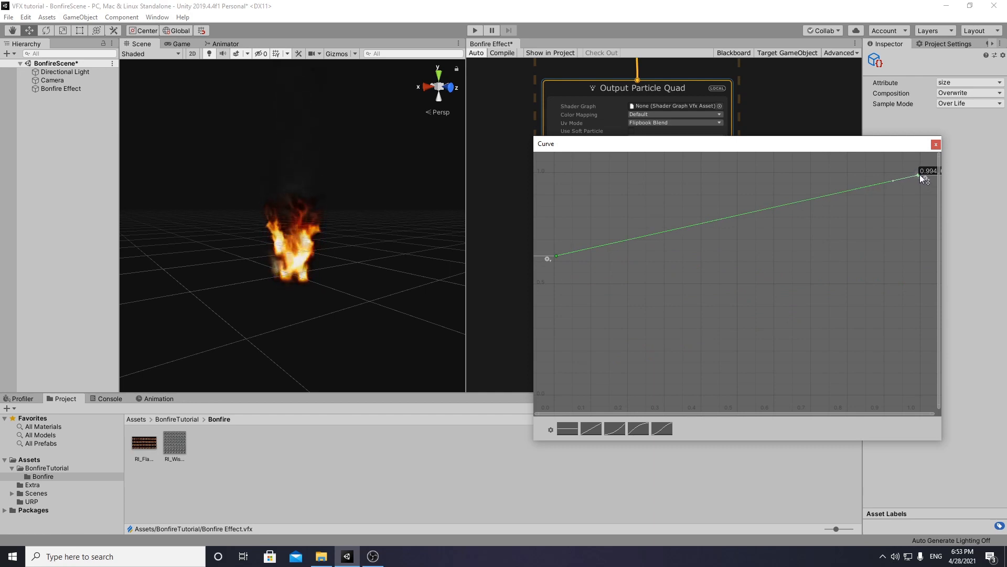
left_click(936, 144)
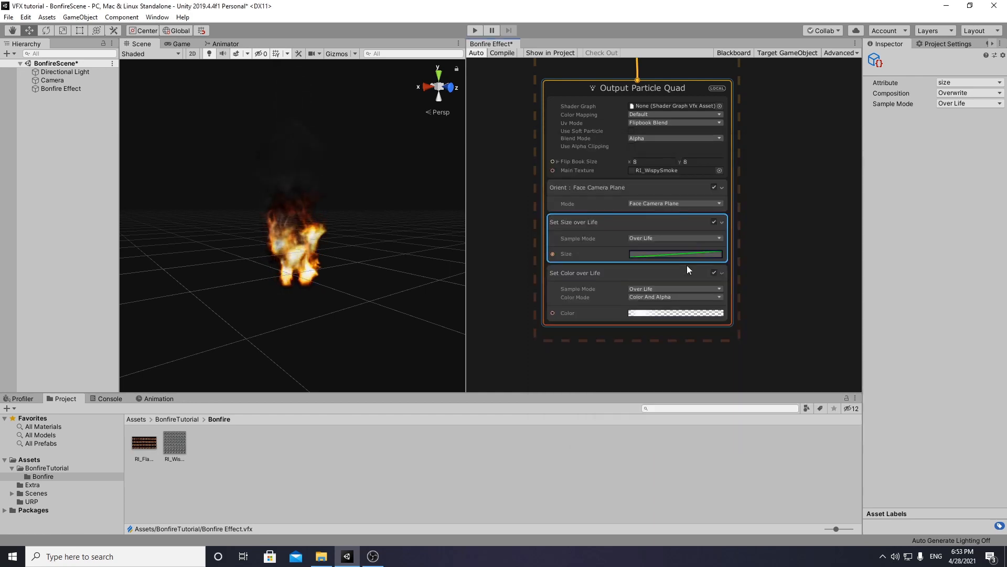
- Lower the alpha of the 10% key in the smoke's color gradient to 79 and save the effect
left_click(648, 313)
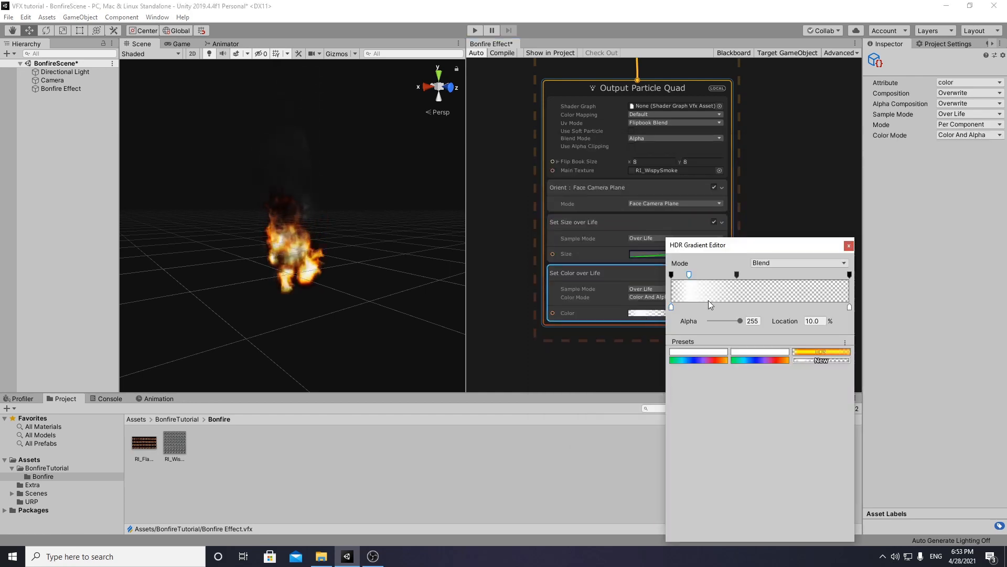
left_click(727, 321)
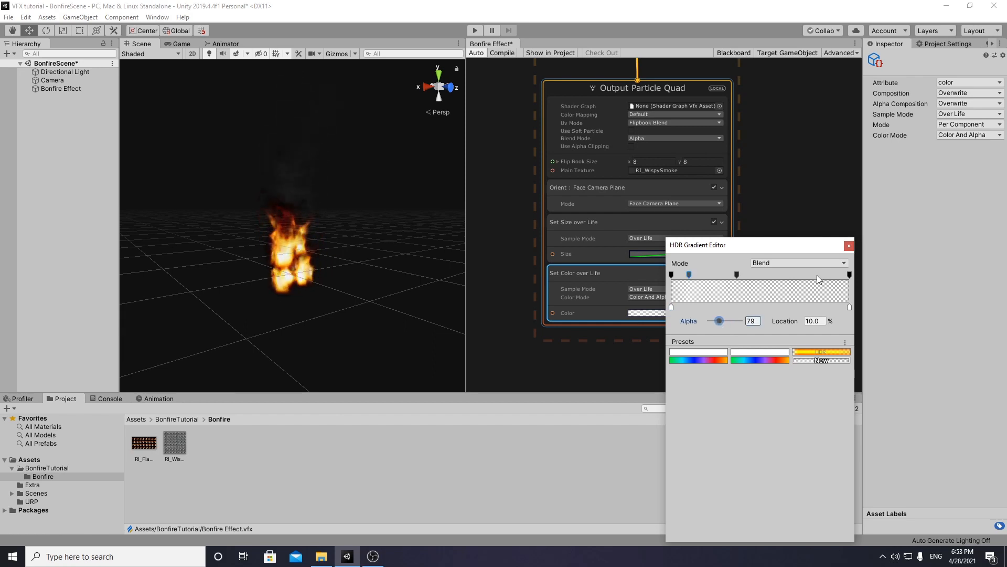
left_click(848, 246)
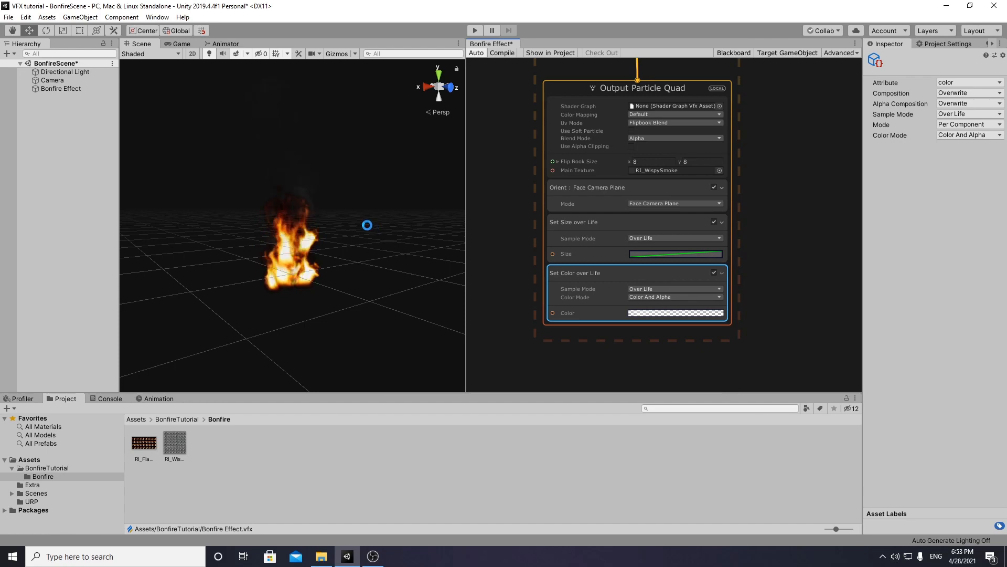
key("ctrl+s")
- Inspect the fire and smoke in the scene and enable Use Soft Particle on the smoke's Output Particle Quad
mouse_move(399, 191)
left_mouse_down("alt")
mouse_move(315, 234)
mouse_move(276, 203)
mouse_move(394, 184)
left_mouse_up("alt")
left_click_drag(270, 184, 356, 195, "alt")
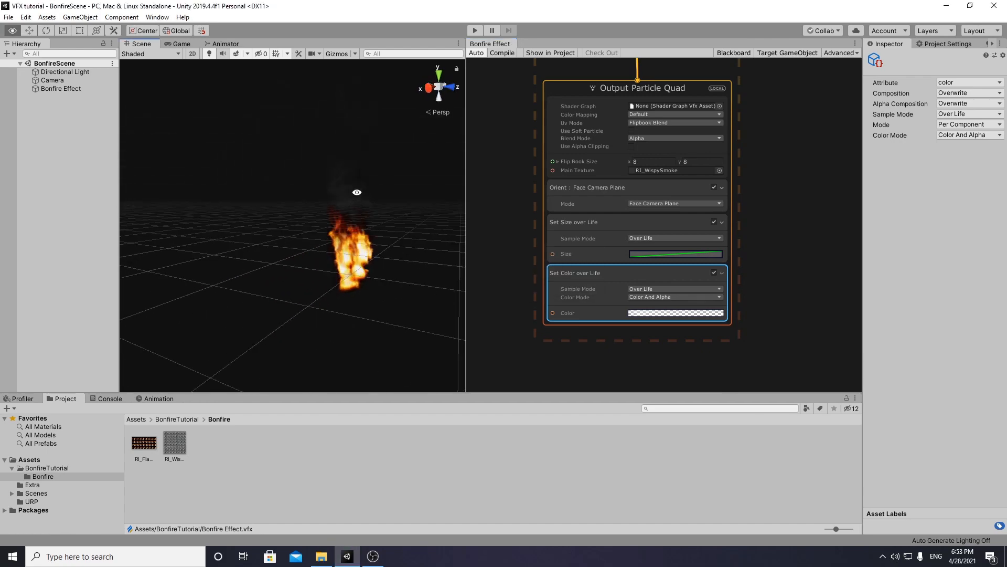
middle_click_drag(364, 200, 316, 197)
right_click_drag(243, 184, 307, 228, "alt")
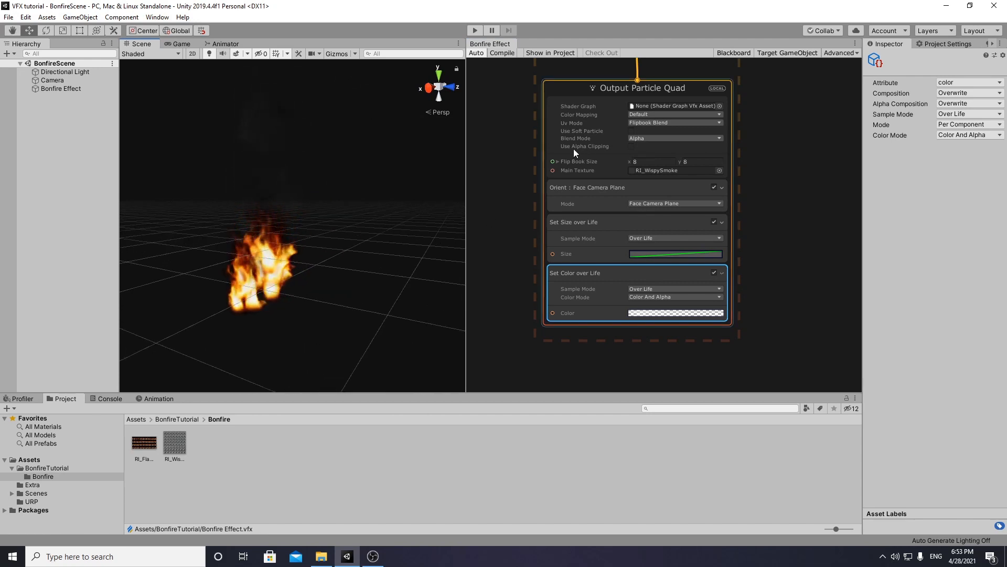
left_click(631, 131)
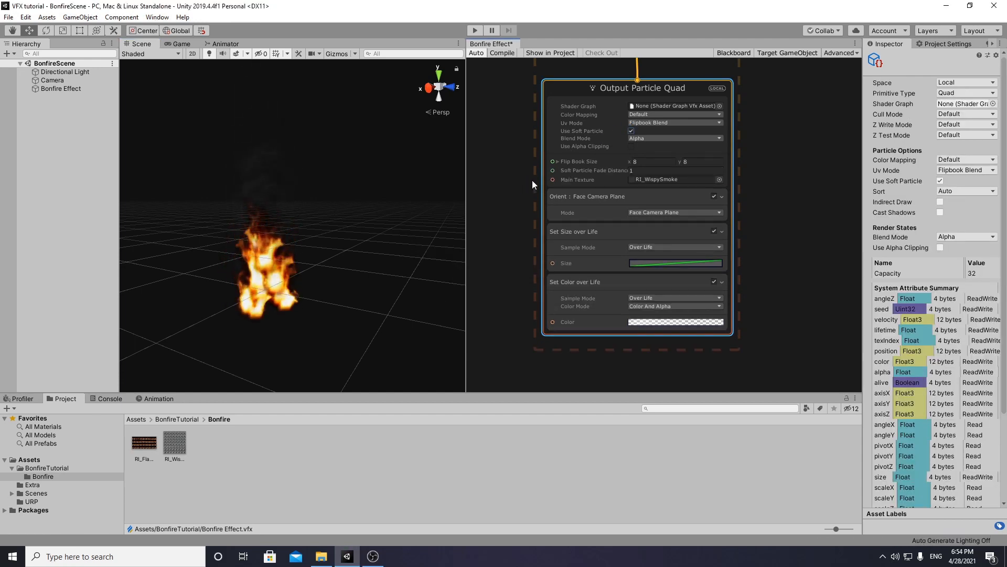
scroll(807, 145, "down", 3)
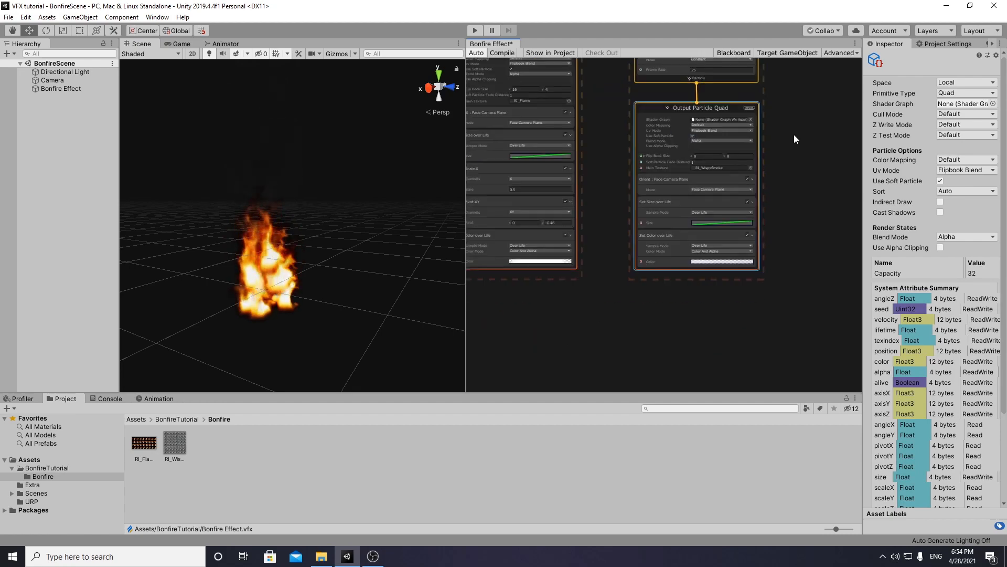
- Add a Force block above the Flipbook Player in the smoke system's Update Particle context
middle_click_drag(795, 136, 760, 265)
middle_click_drag(759, 182, 761, 229)
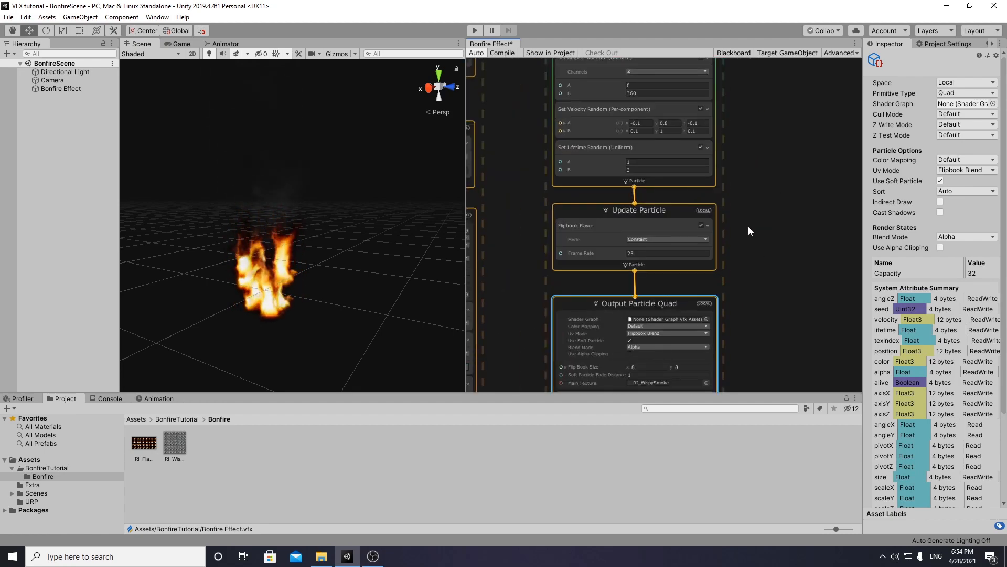
right_click(607, 226)
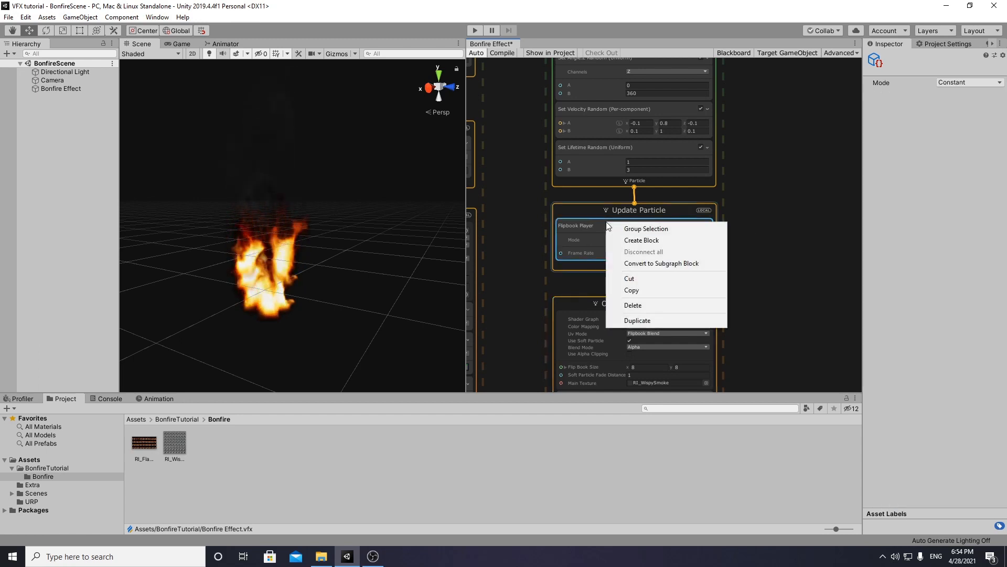
left_click(635, 240)
type("floce")
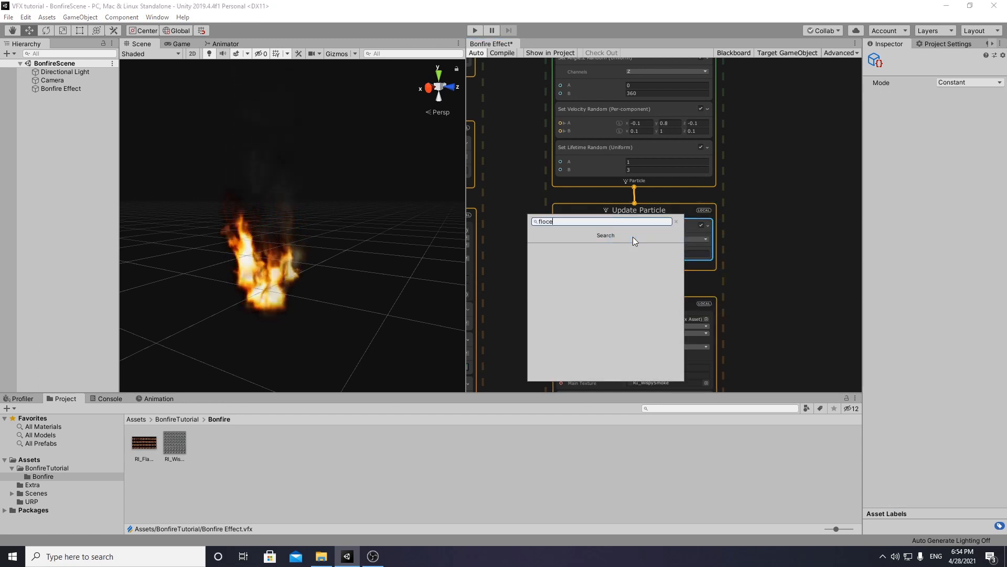
key("BackSpace")
key("BackSpace")
key("BackSpace")
key("BackSpace")
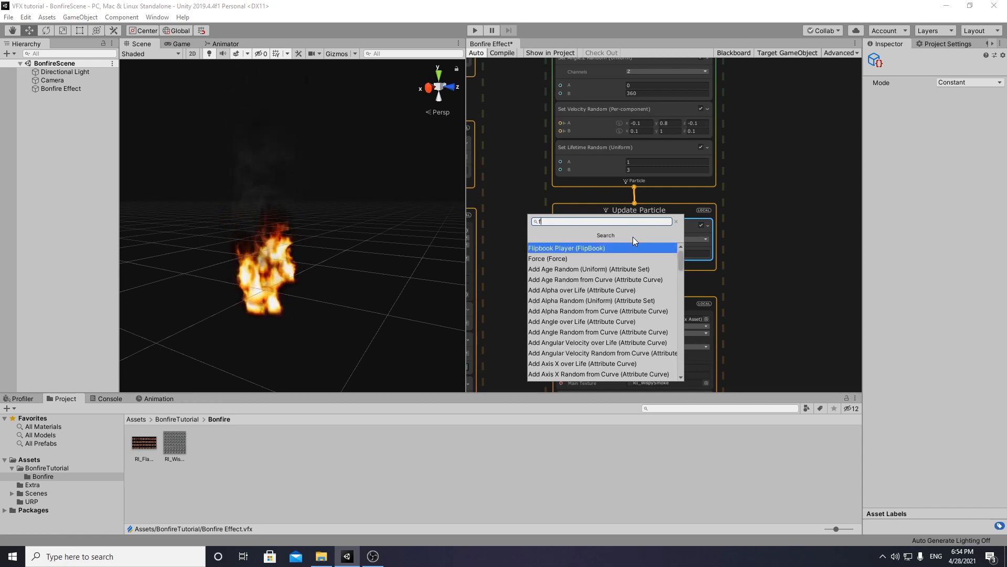
key("Down")
key("Return")
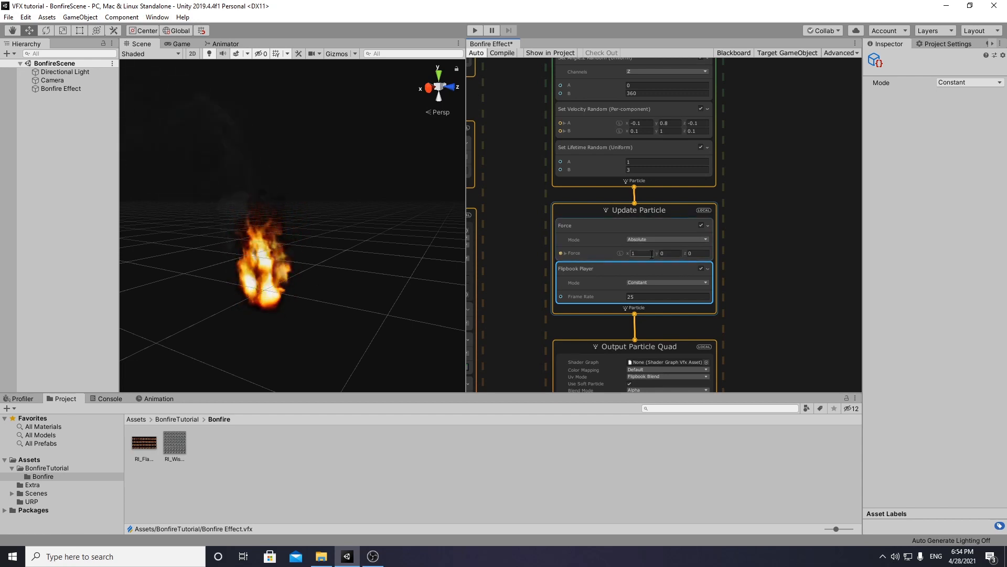
- Set the smoke's Force to X 0 and Y 0.4, and inspect the rising smoke in the scene from other angles
left_click(649, 252)
left_click(670, 253)
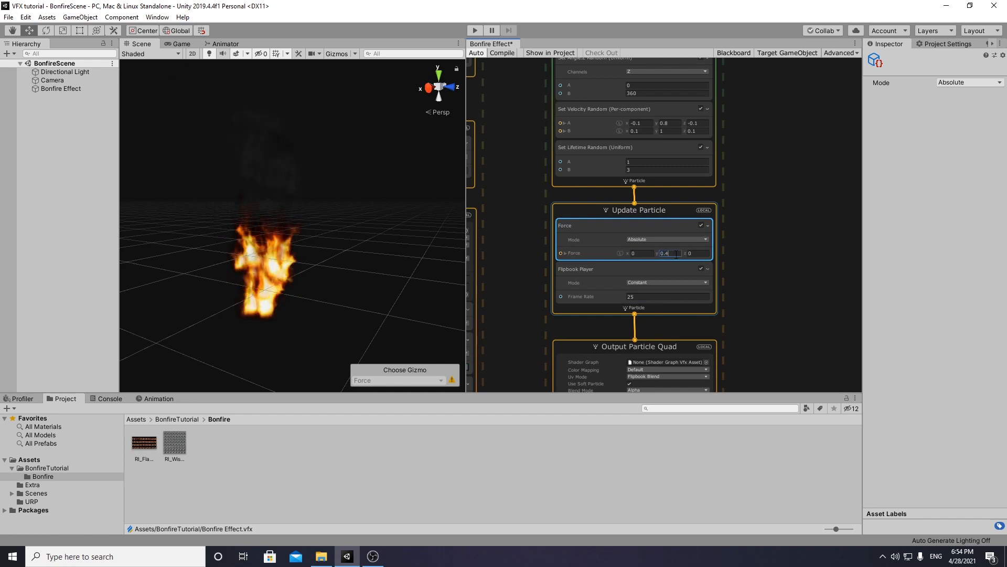
left_click_drag(330, 229, 369, 207, "alt")
right_click_drag(369, 206, 333, 203, "alt")
left_click_drag(333, 203, 283, 192, "alt")
mouse_move(284, 192)
right_mouse_down("alt")
mouse_move(373, 225)
mouse_move(284, 209)
right_mouse_up("alt")
left_click_drag(284, 209, 211, 223, "alt")
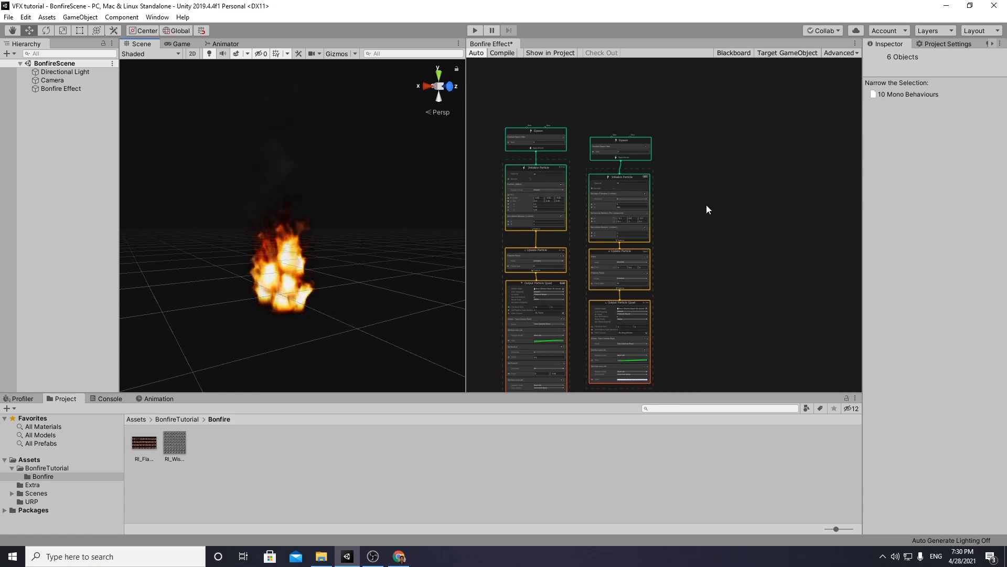
- Add a Simple Particle System to the graph and place it beside the smoke system
scroll(691, 190, "up", 5)
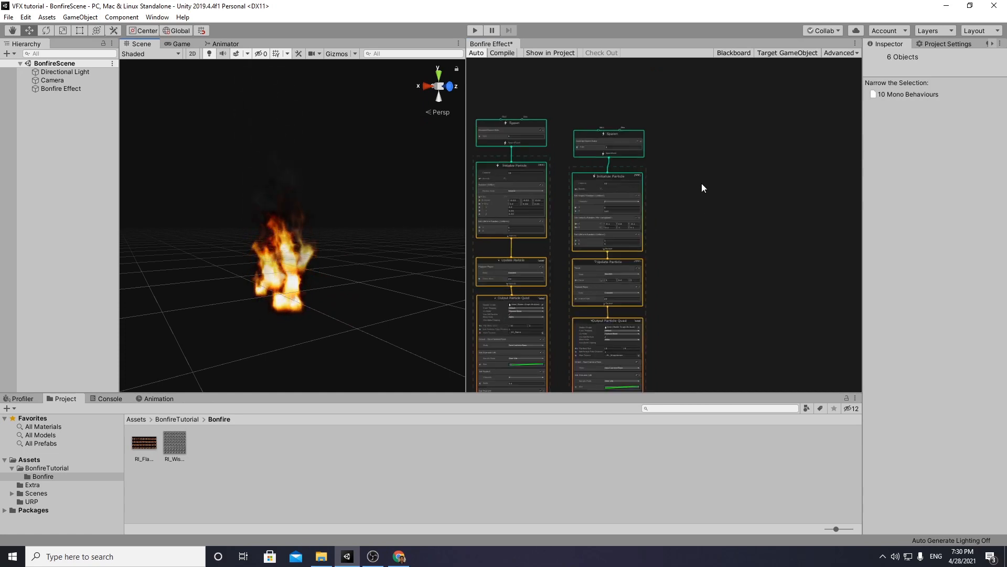
right_click(645, 216)
left_click(676, 222)
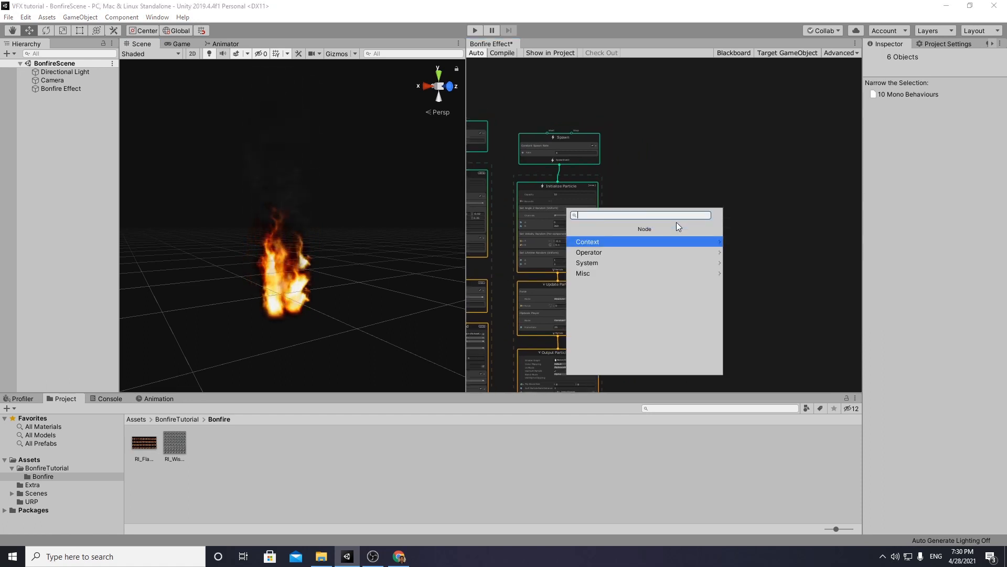
type("simp")
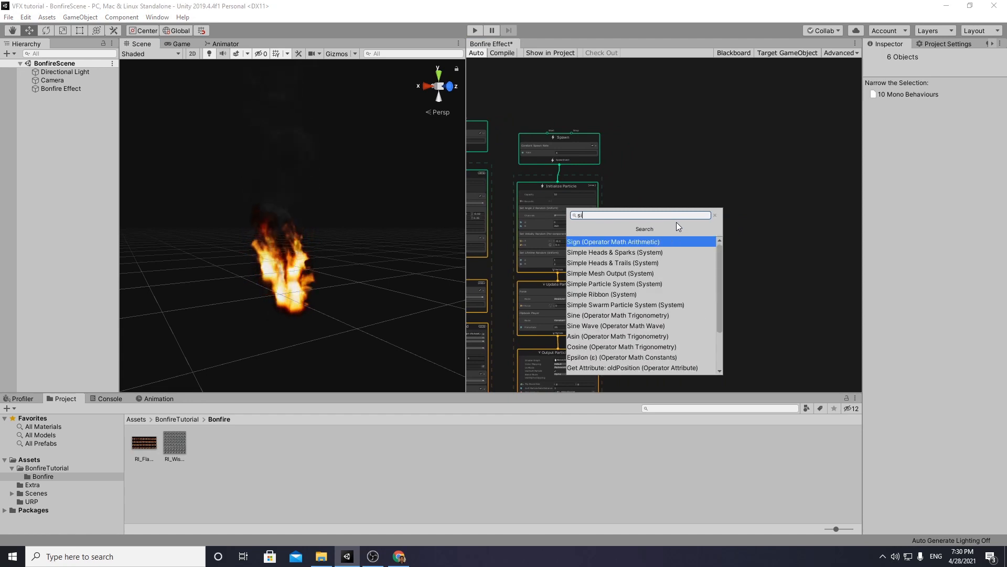
key("Down")
key("Down")
key("Down")
key("Down")
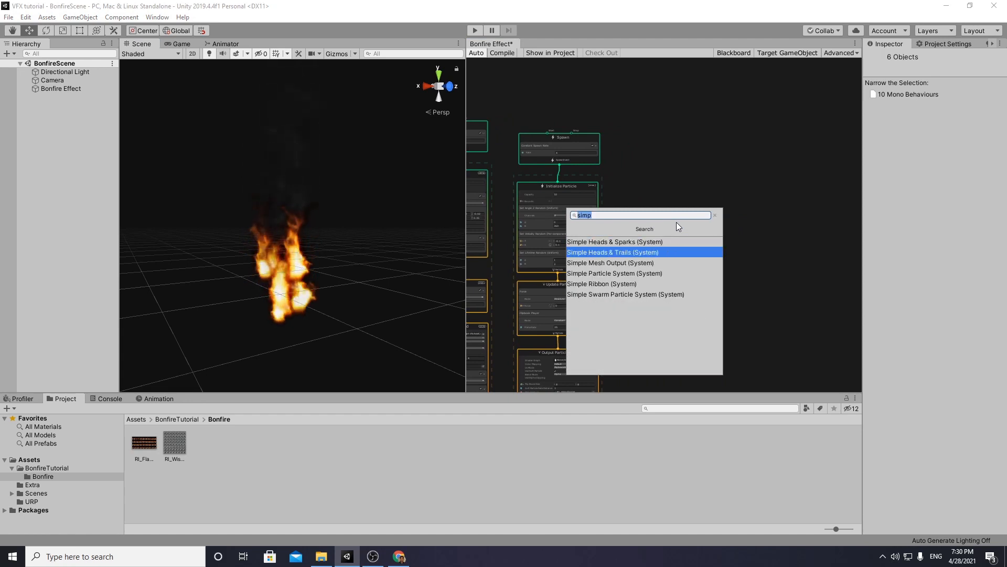
key("Up")
key("Return")
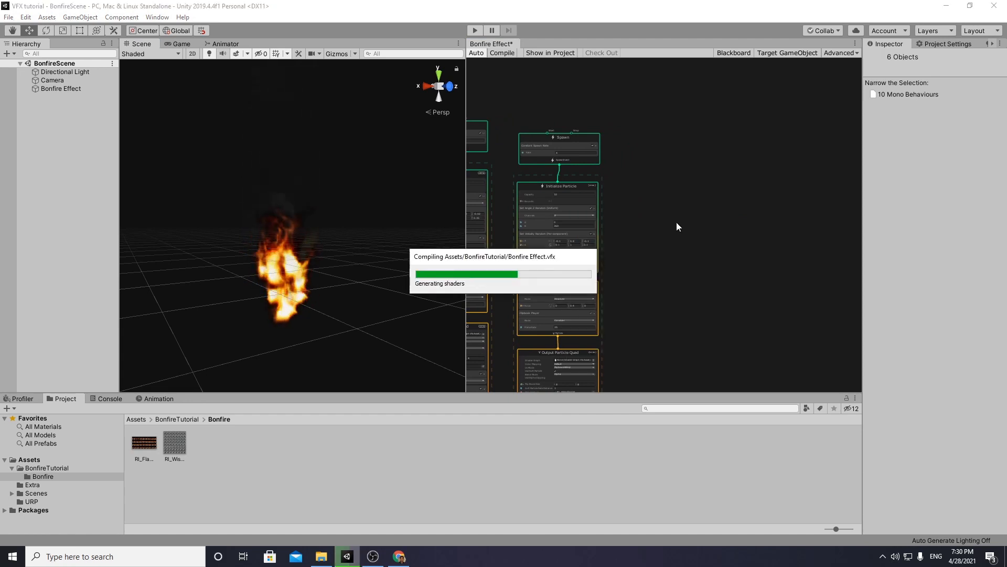
left_click_drag(658, 104, 670, 169)
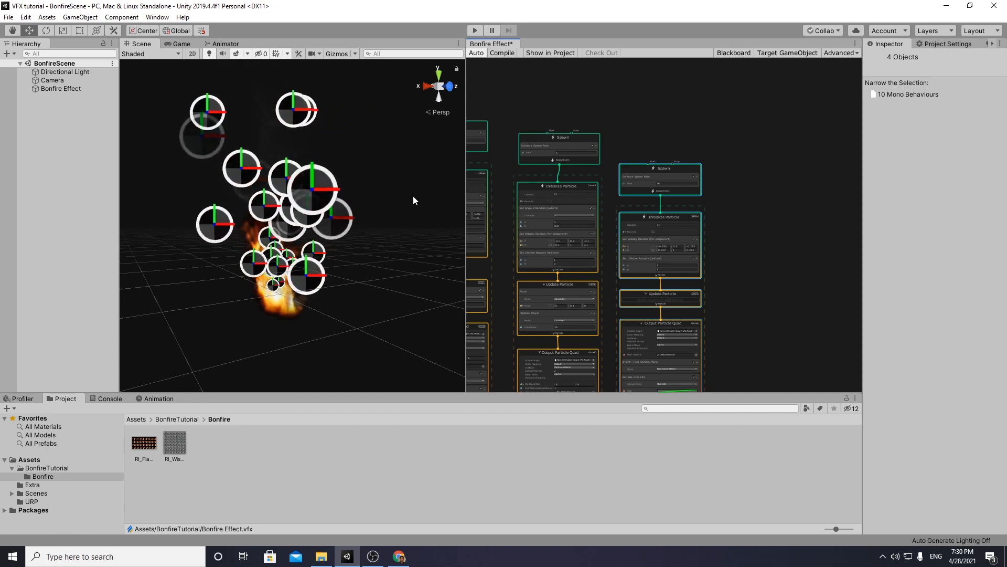
- Replace the Constant Spawn Rate block in the new system's Spawn context with a Single Burst block
scroll(691, 142, "up", 3)
scroll(691, 141, "up", 2)
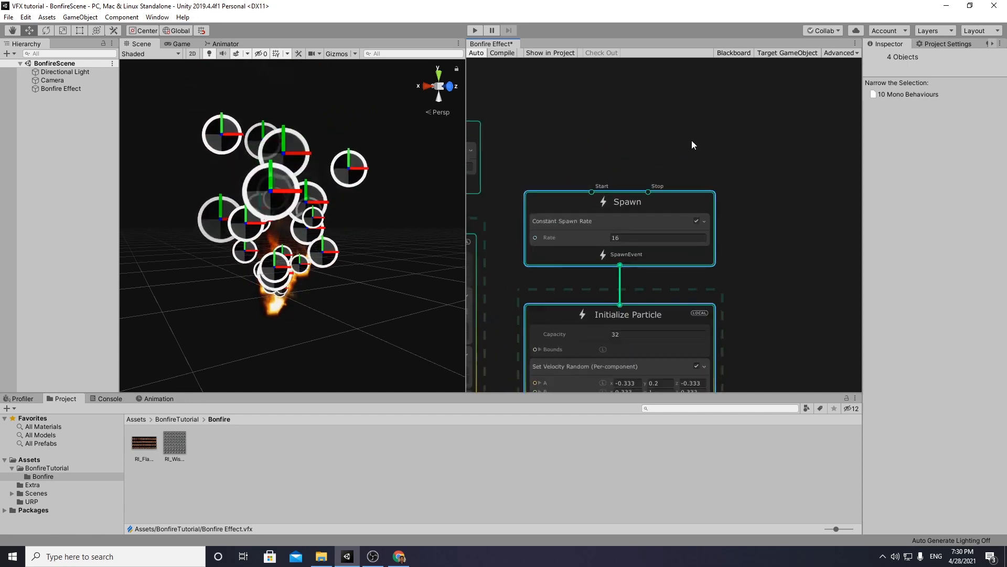
left_click(625, 221)
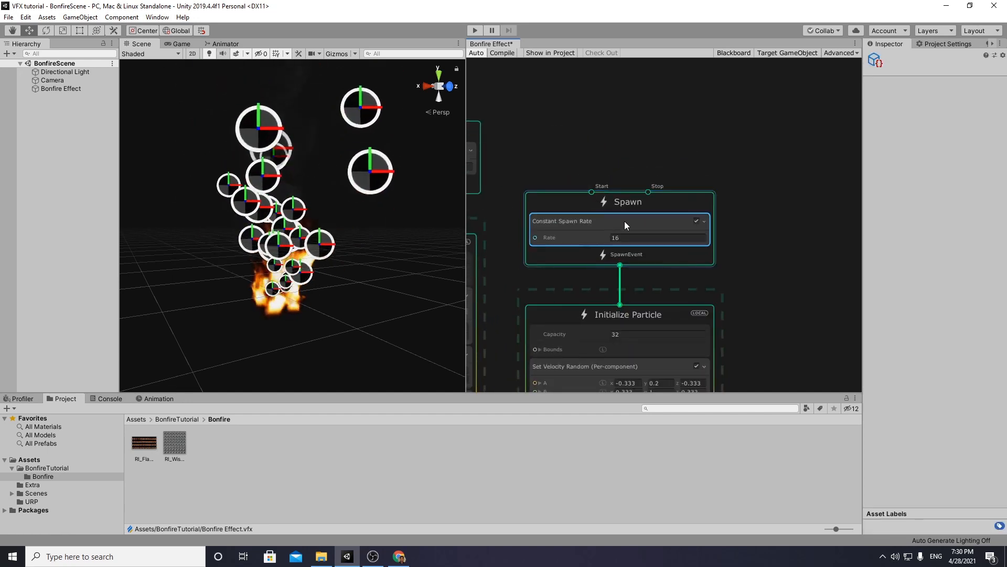
key("Delete")
right_click(602, 220)
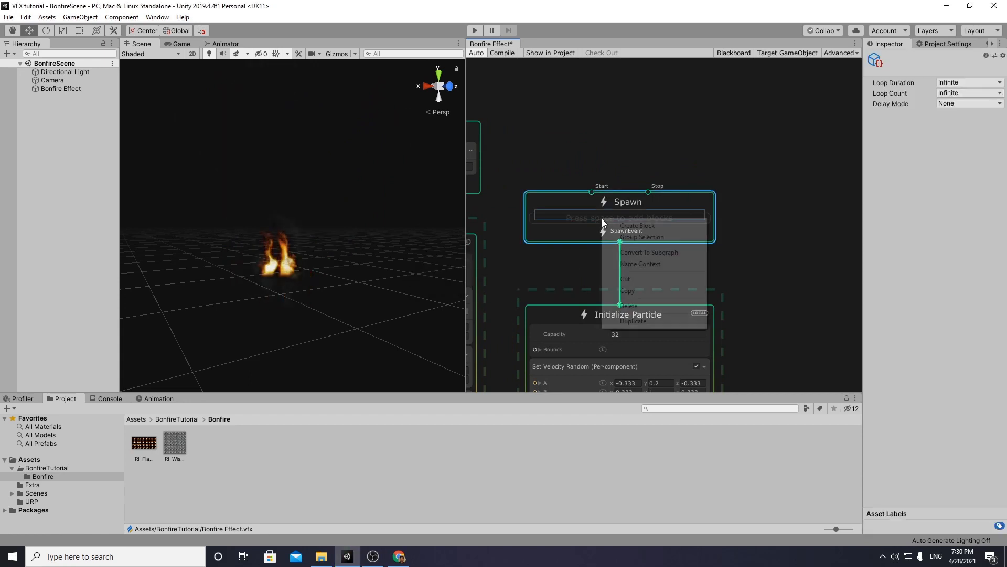
left_click(632, 226)
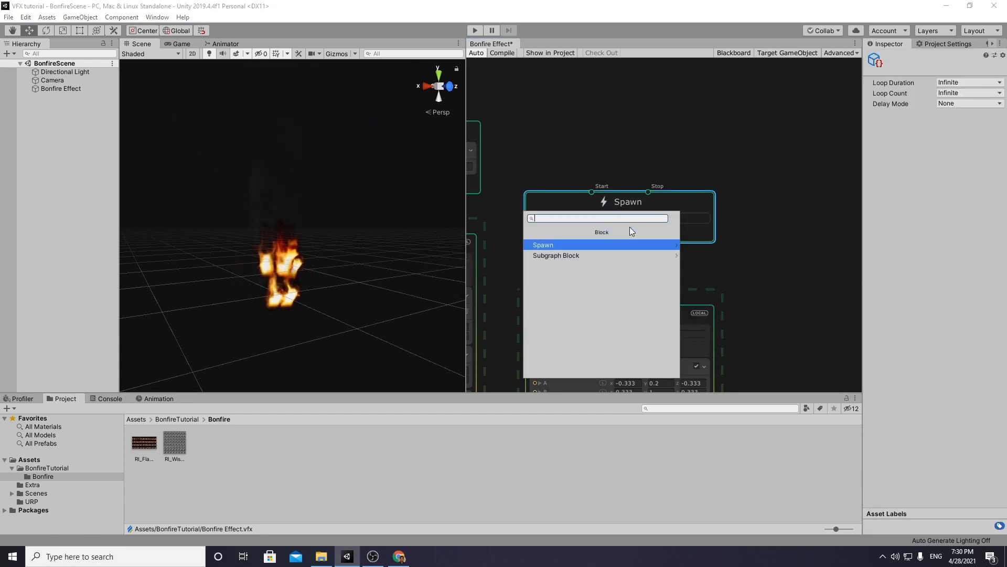
type("sing")
key("Return")
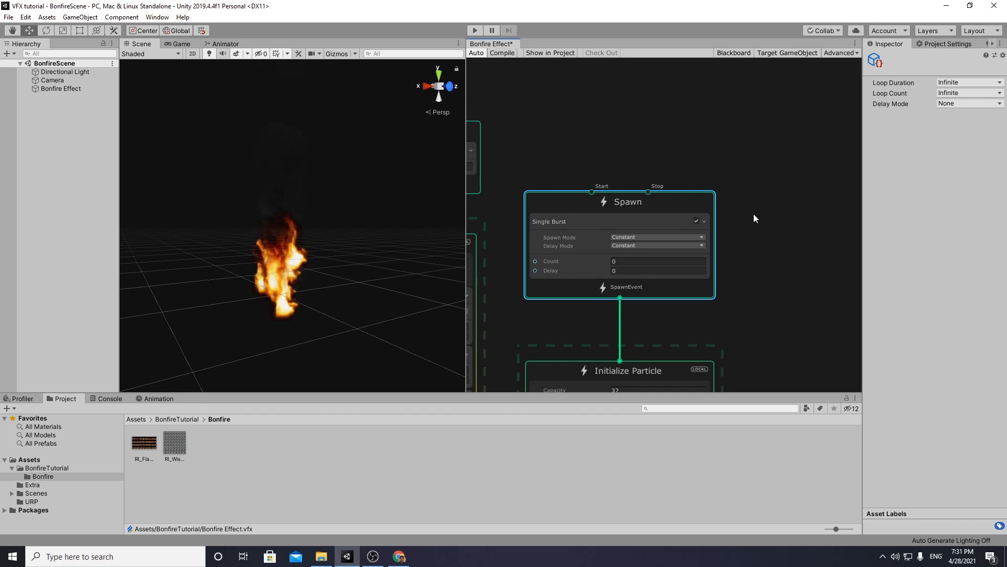
- Set the new system's Spawn context Loop Duration to Random
scroll(723, 205, "up", 1)
middle_click_drag(736, 202, 760, 205)
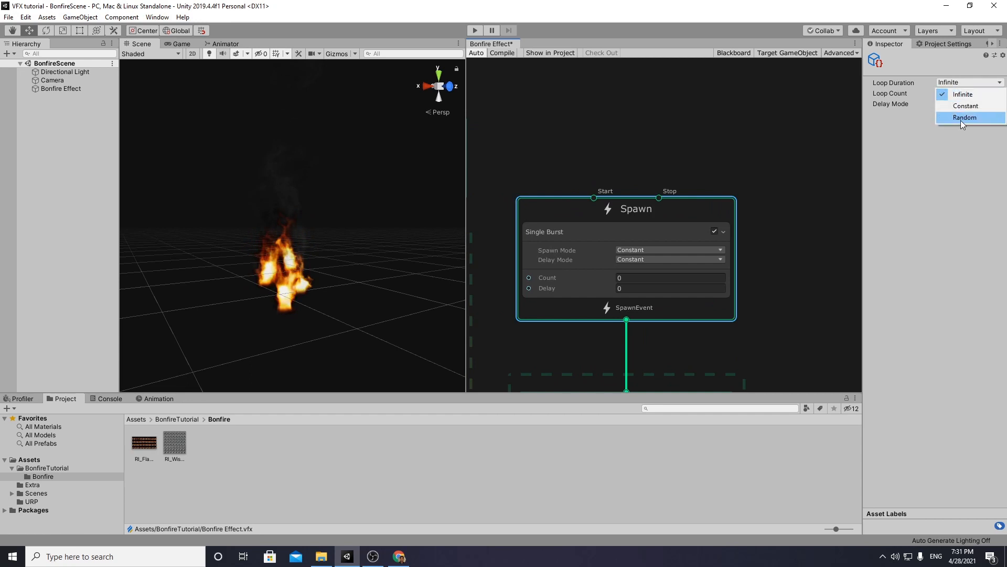
left_click(961, 117)
scroll(751, 221, "up", 1)
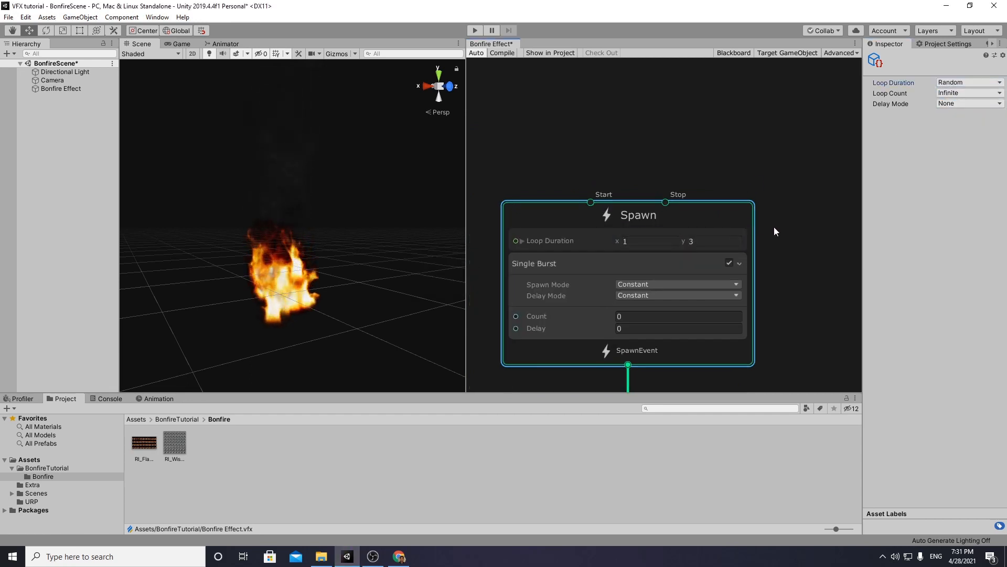
- Set the Single Burst's Spawn Mode to Random with a Count from 25 to 50
middle_click_drag(773, 227, 790, 219)
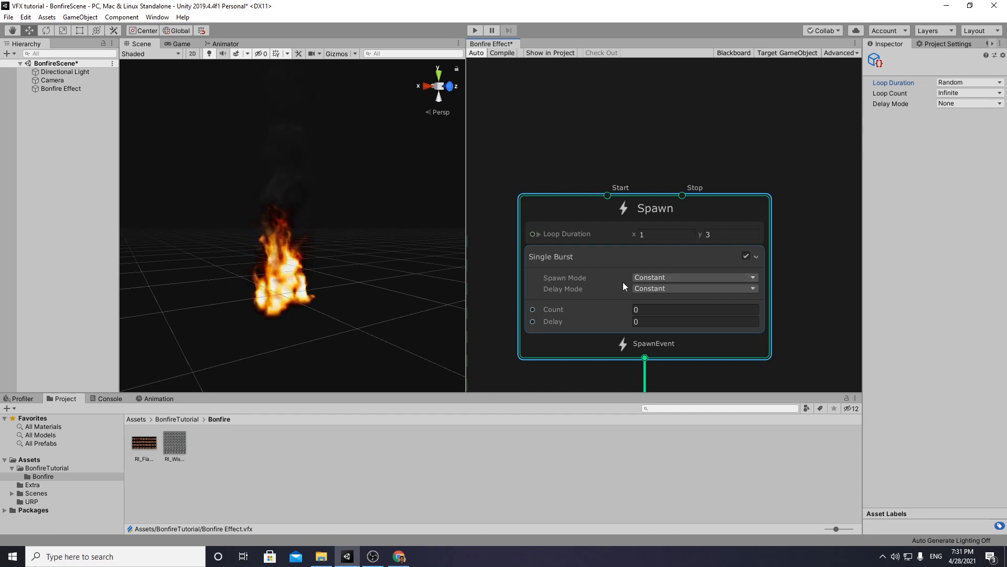
left_click(672, 280)
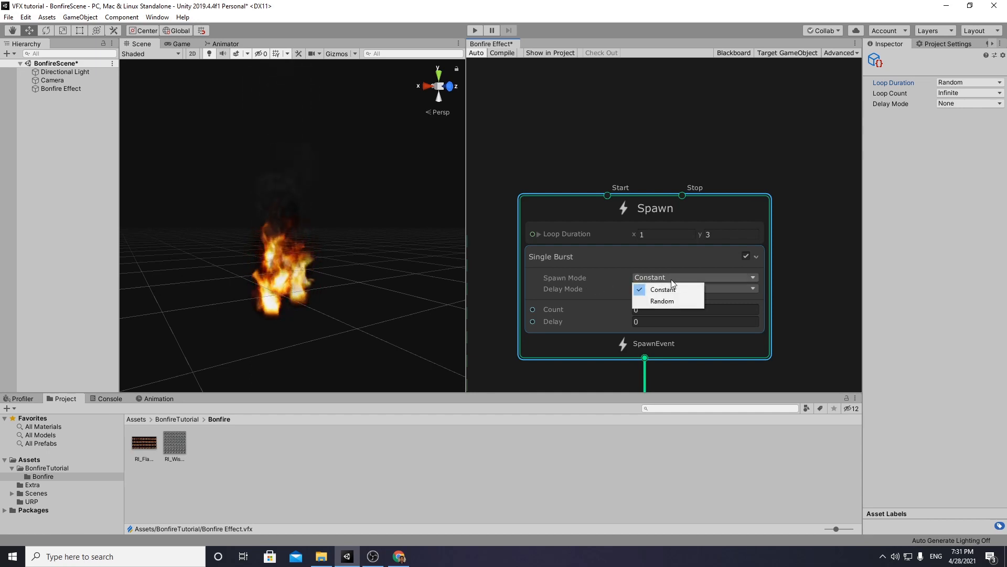
left_click(668, 299)
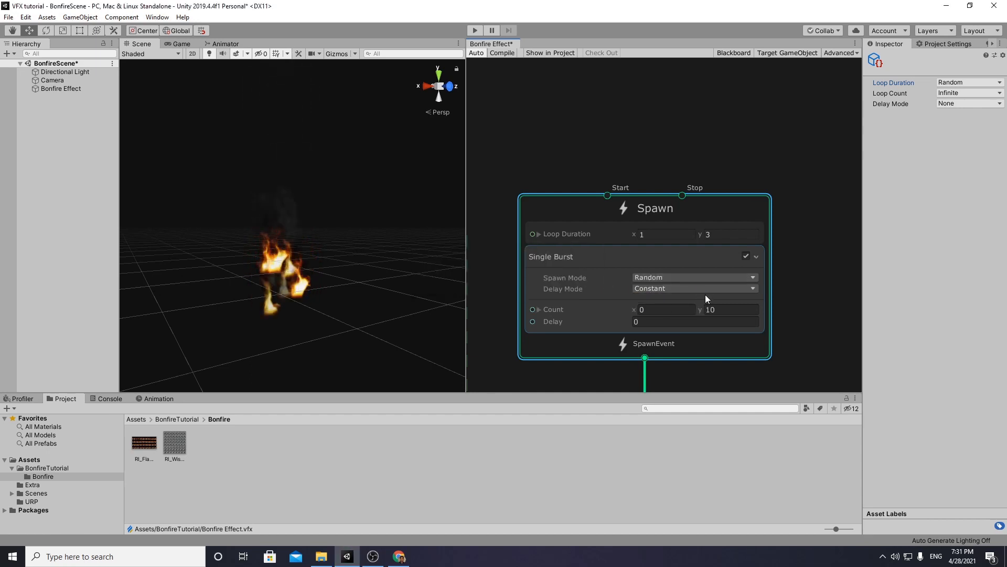
left_click(662, 309)
type("25")
left_click(719, 310)
type("5")
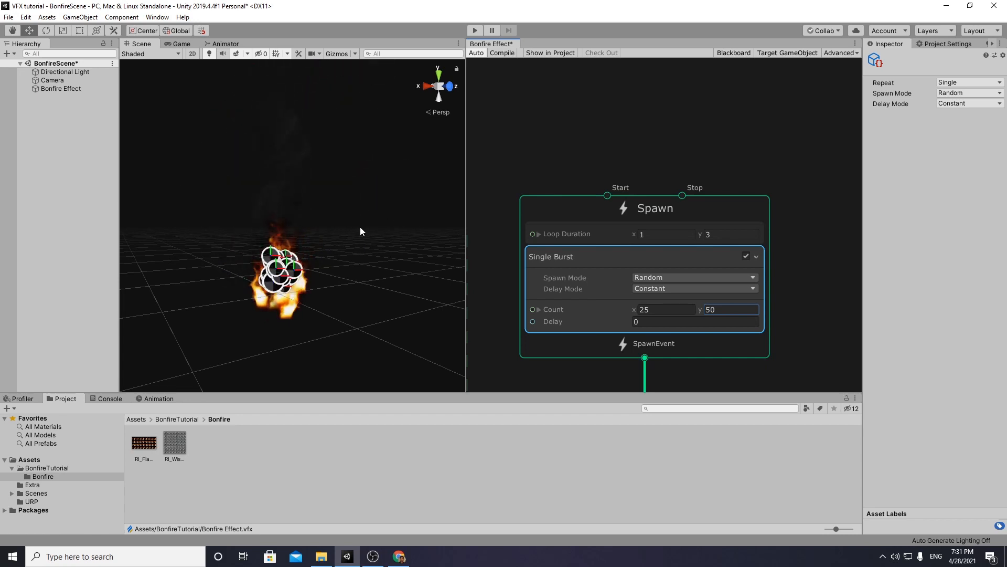
- Set the new system's Initialize Particle capacity to 10000
scroll(775, 323, "down", 3)
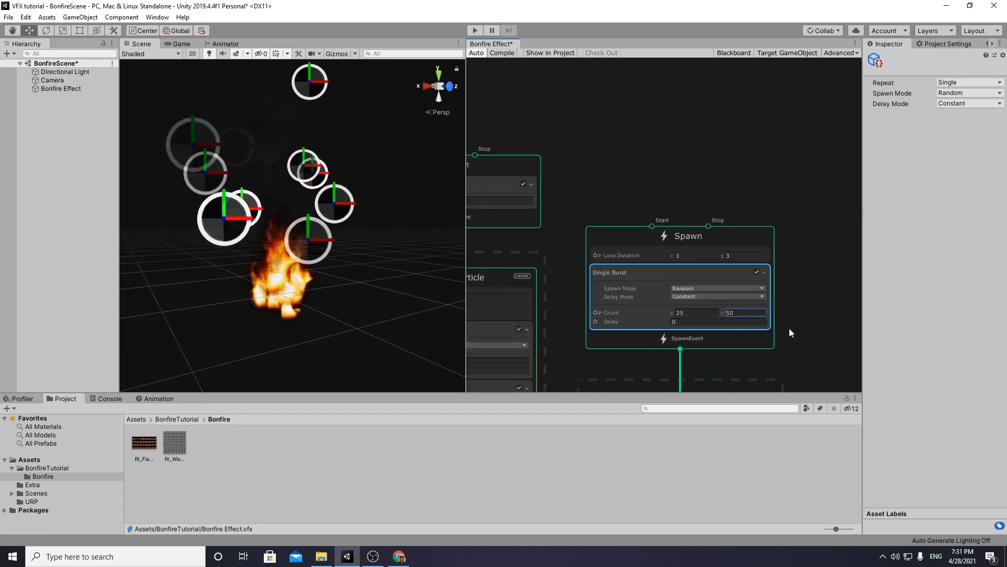
middle_click_drag(790, 324, 802, 214)
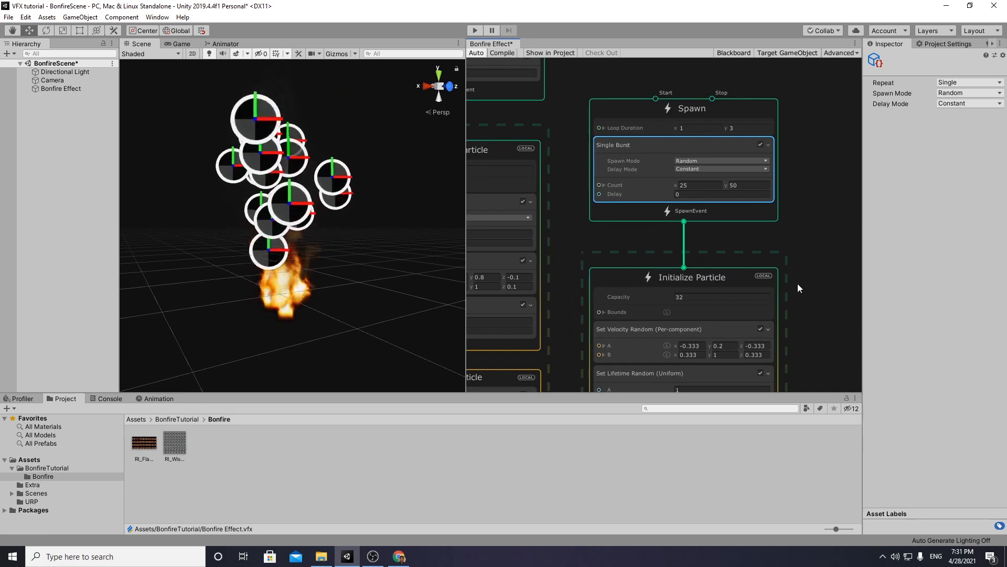
middle_click_drag(798, 283, 792, 229)
scroll(792, 229, "up", 1)
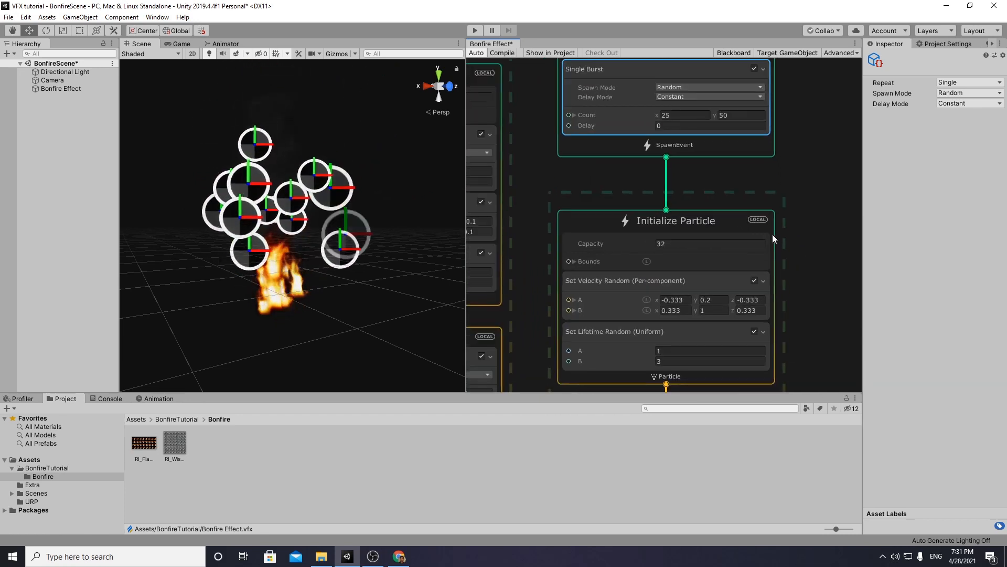
left_click(678, 244)
type("10000")
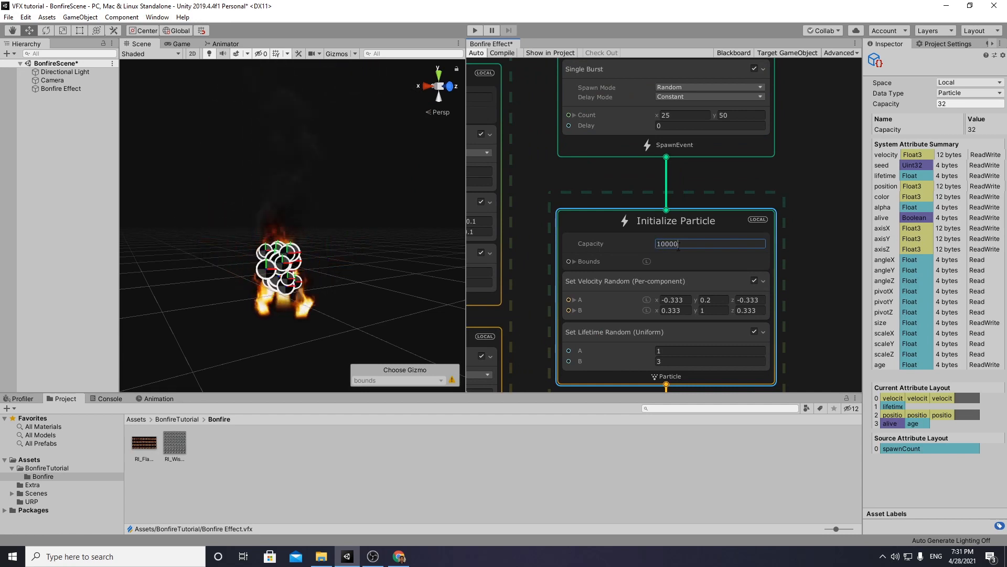
key("Return")
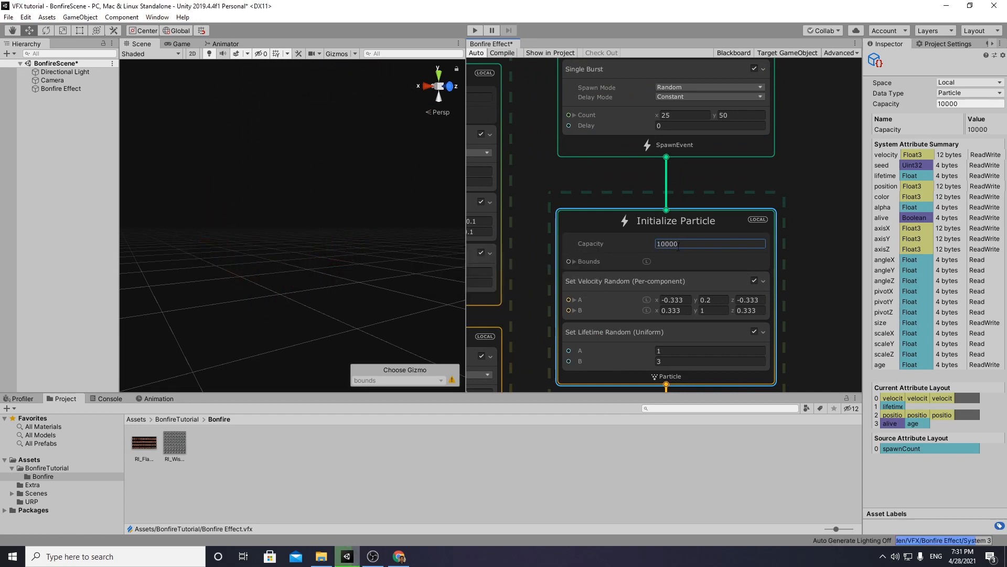
- Replace the Set Velocity Random block in the new system's Initialize Particle context with a Position (Sphere) block
middle_click_drag(791, 307, 791, 220)
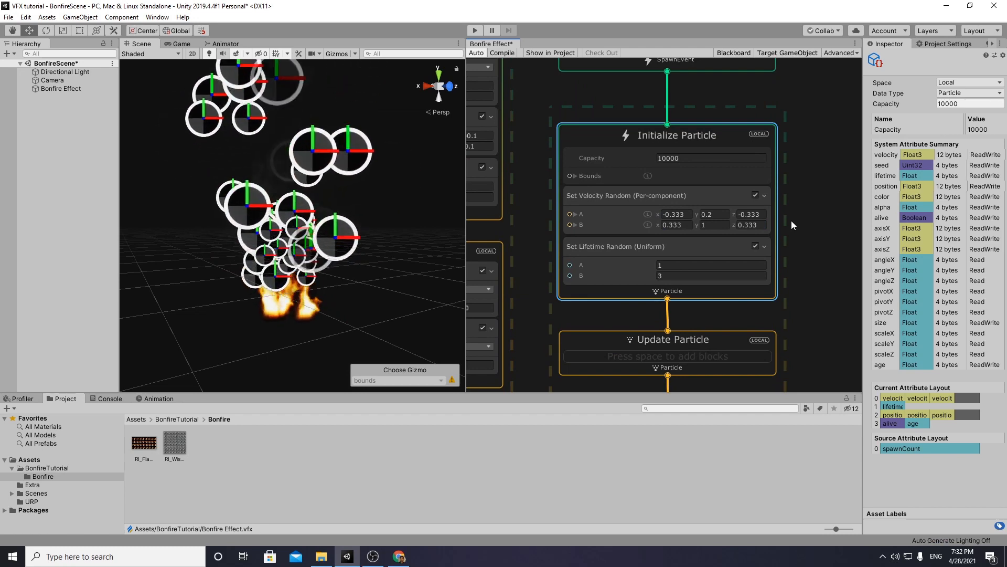
left_click(614, 196)
key("Delete")
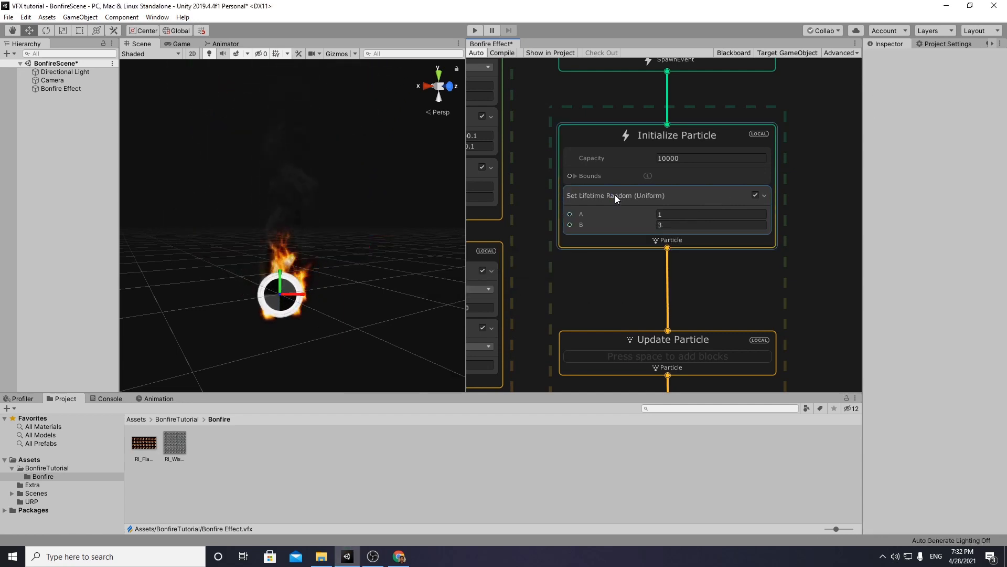
right_click(612, 196)
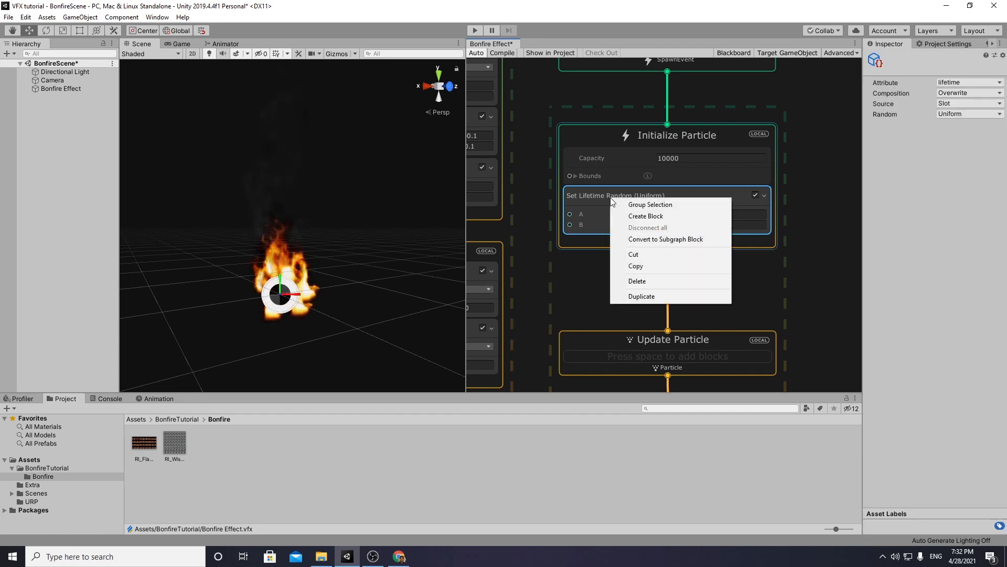
left_click(657, 217)
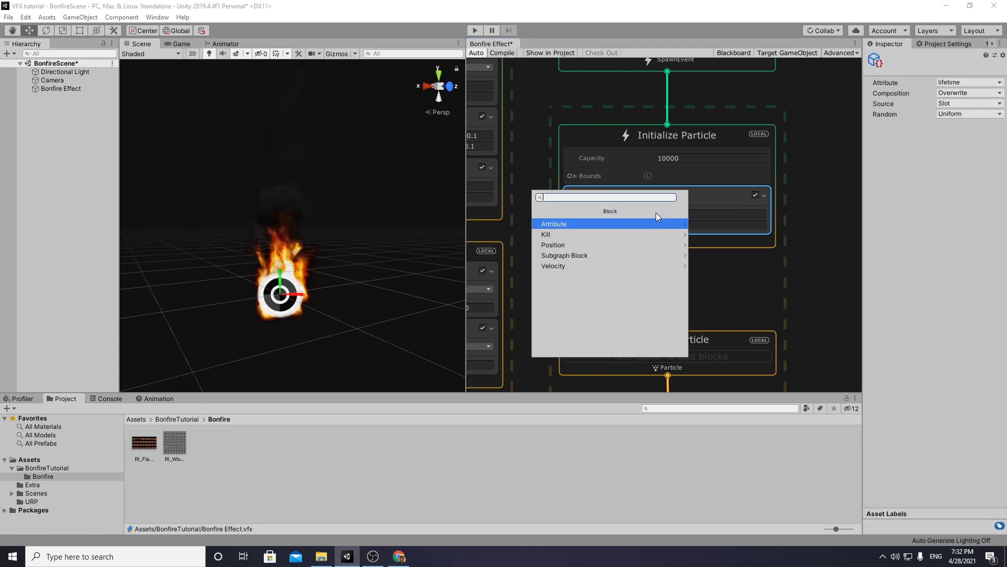
type("posi")
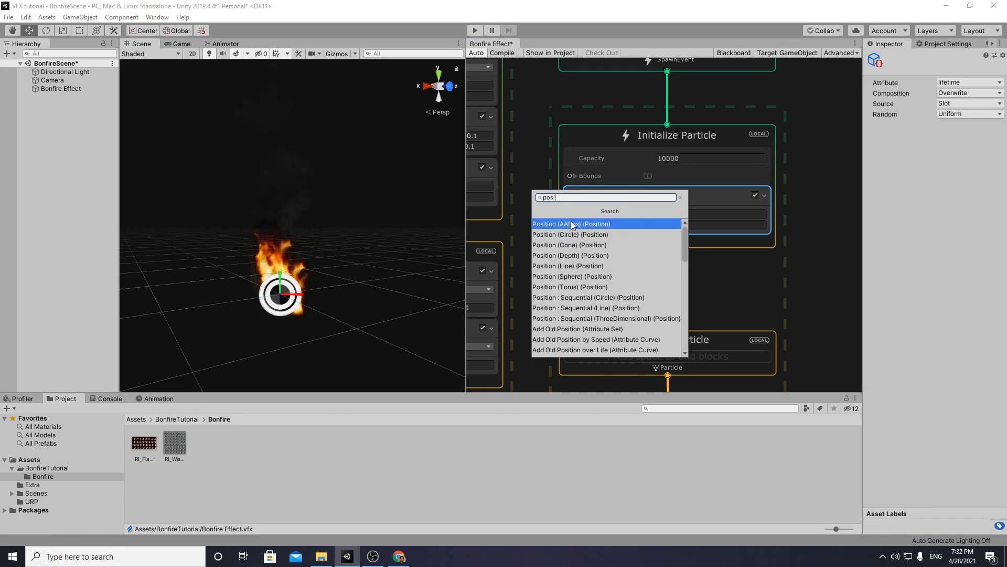
left_click(574, 277)
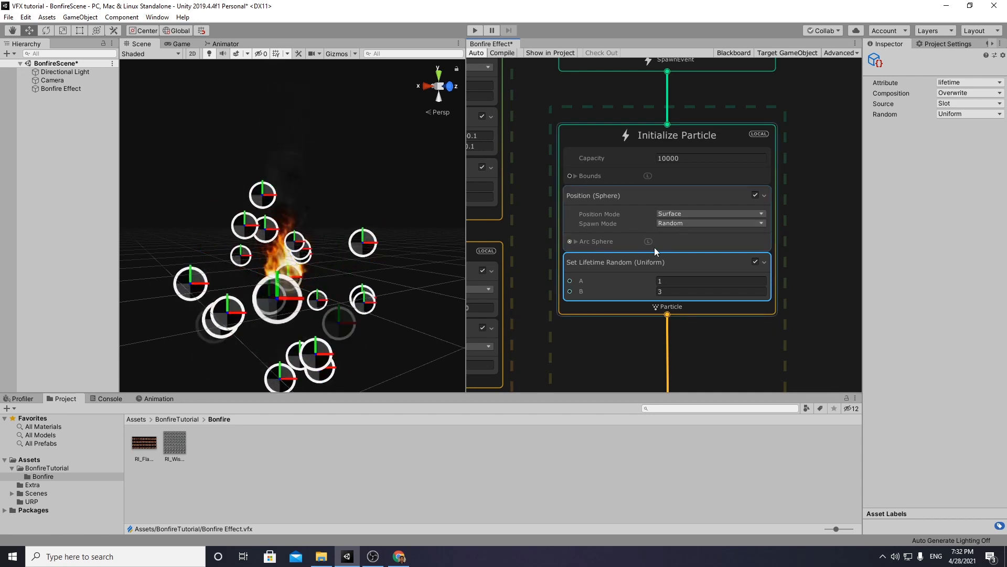
- Set the Position (Sphere) block's sphere center Y to 0.4 and its radius to 0.2
left_click(576, 242)
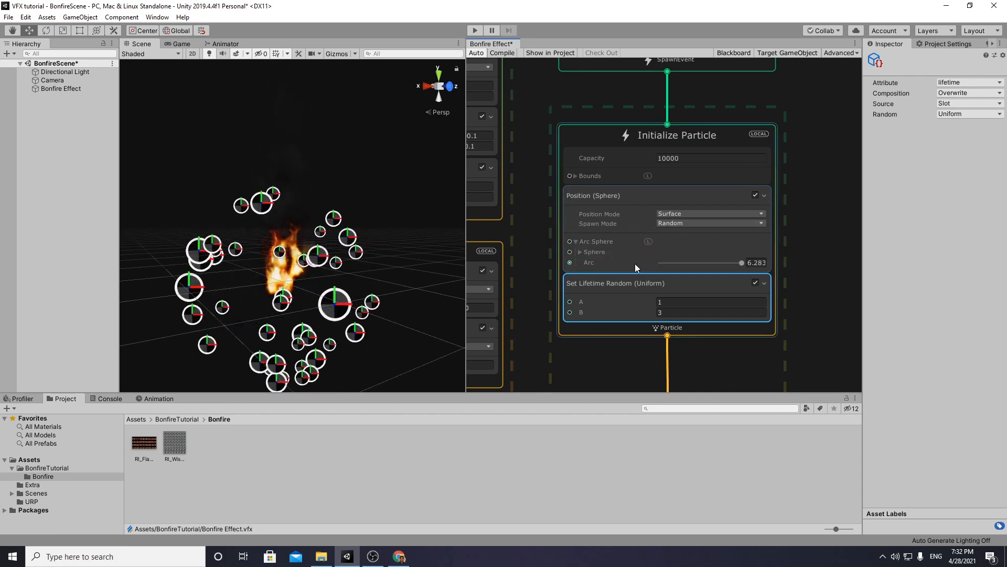
left_click(581, 252)
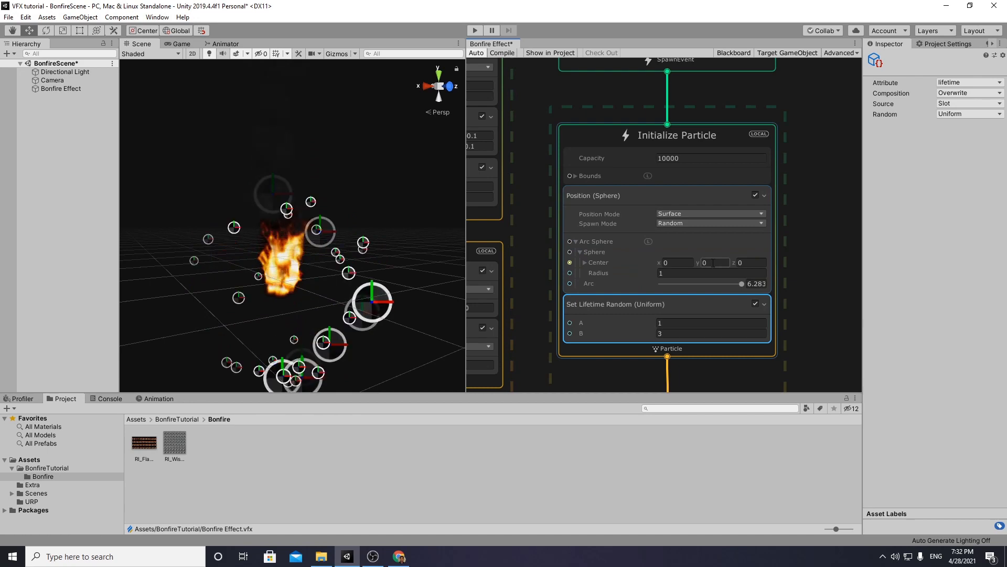
left_click_drag(280, 236, 362, 182, "alt")
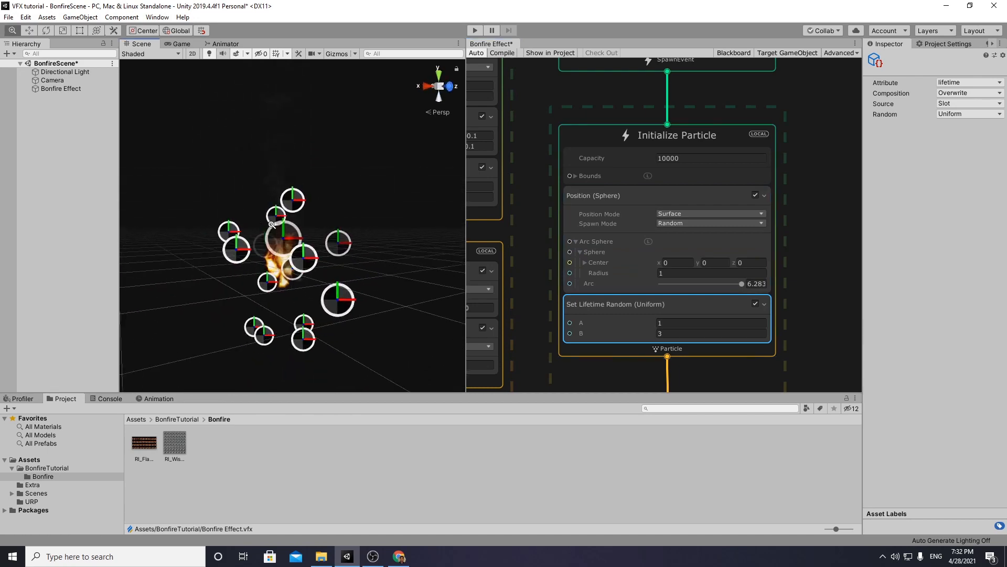
left_click(714, 263)
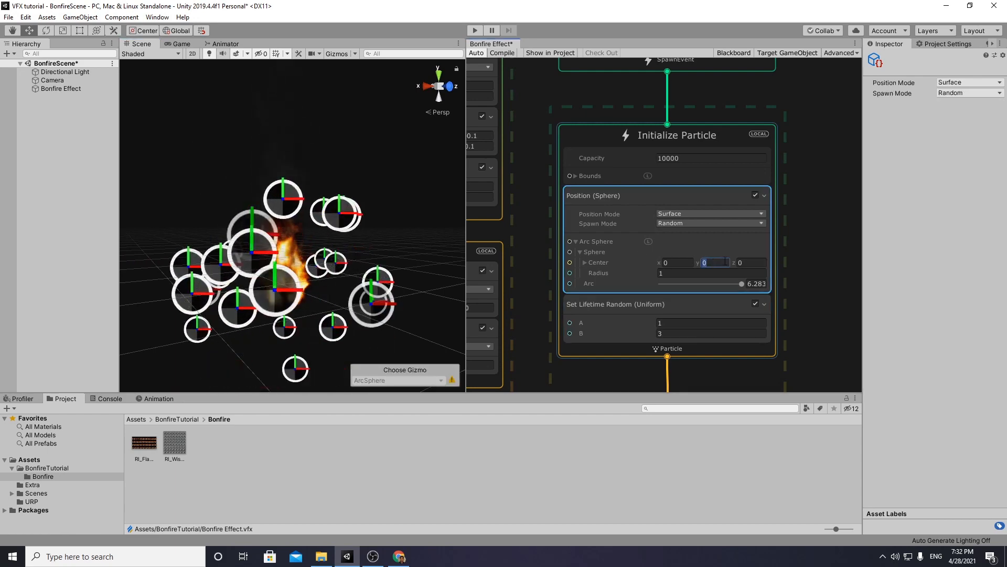
type("0.4")
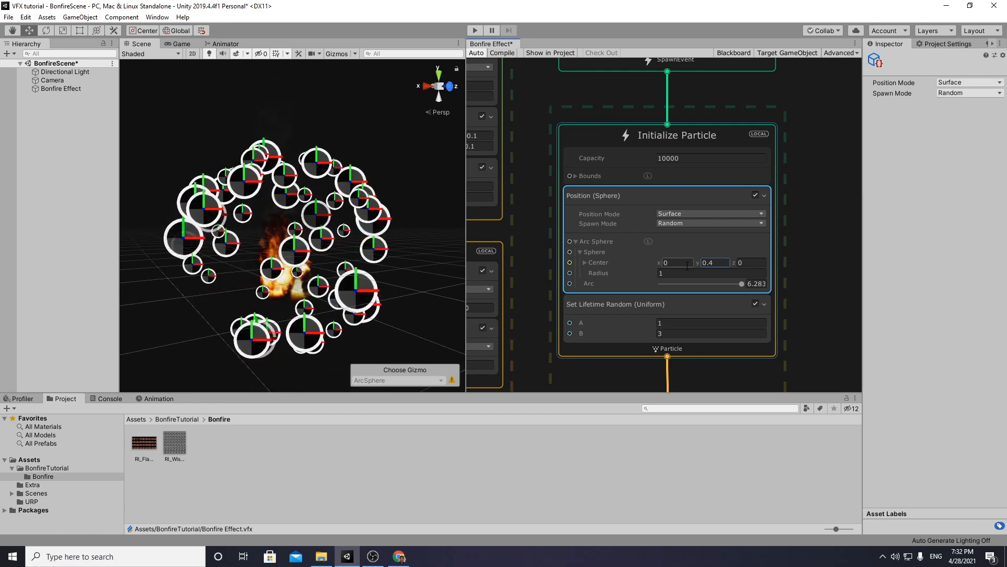
left_click_drag(654, 275, 647, 278)
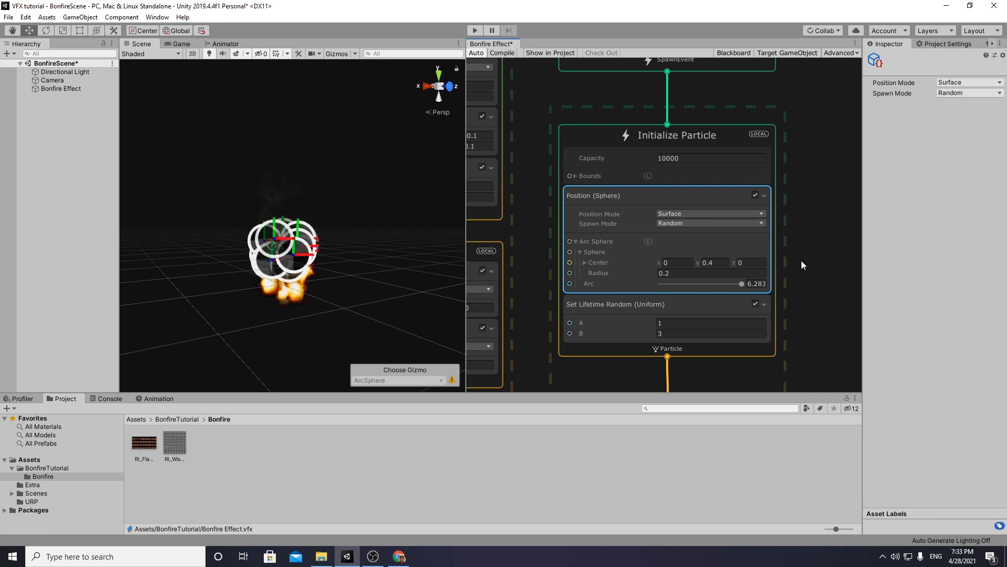
- Assign the Sparkle texture as the Main Texture of the new system's Output Particle Quad
scroll(798, 262, "down", 1)
middle_click_drag(806, 280, 797, 187)
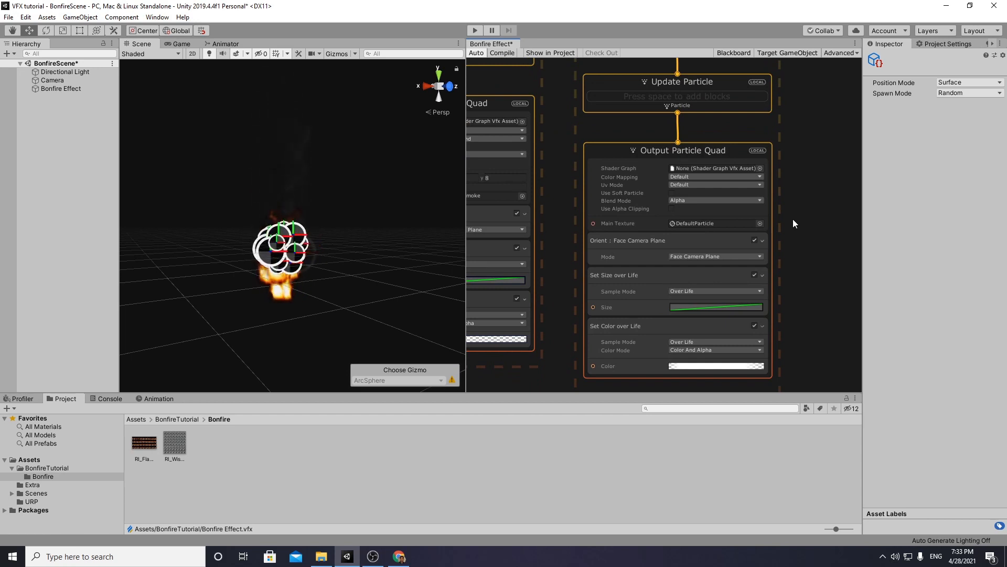
left_click(759, 223)
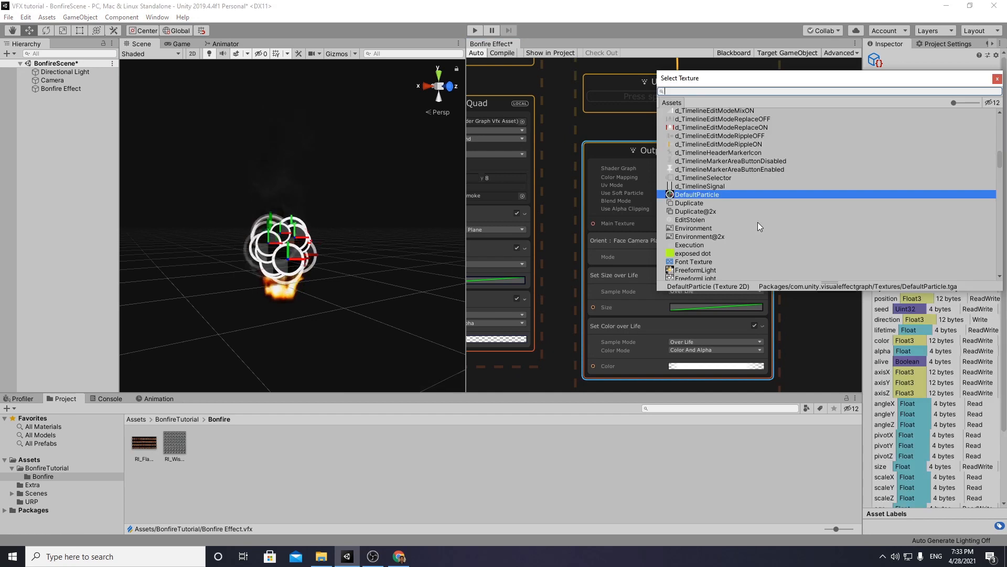
type("spa")
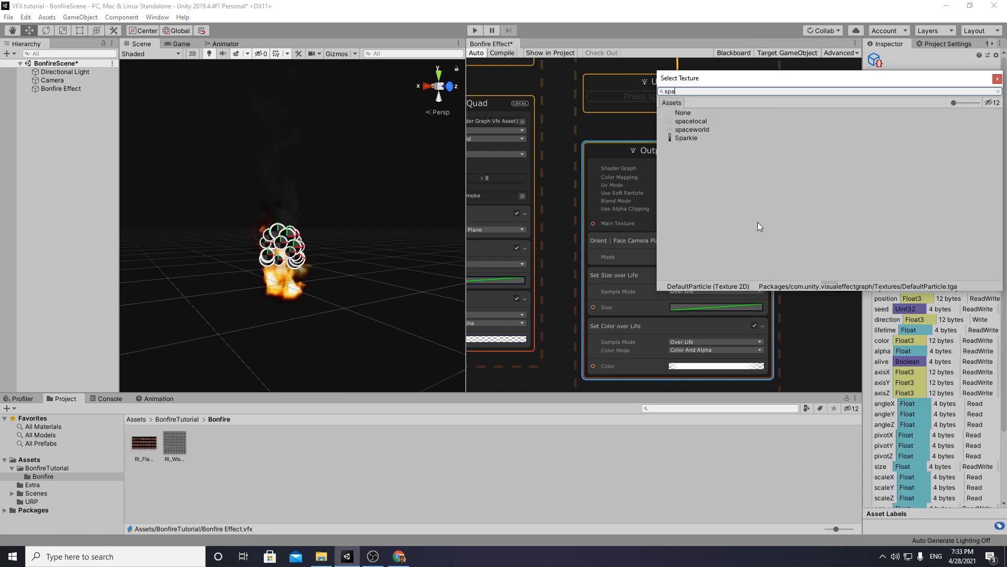
left_click(684, 138)
double_click(683, 138)
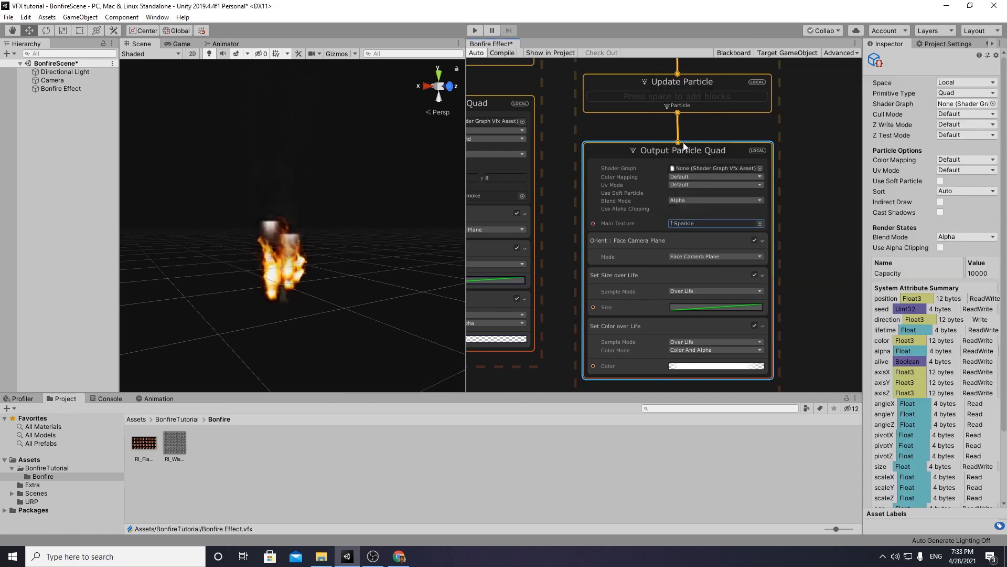
- Set the Blend Mode of the new system's Output Particle Quad to Additive
left_click_drag(209, 222, 234, 243, "alt")
right_click_drag(234, 243, 240, 234, "alt")
left_click_drag(225, 229, 337, 266, "alt")
scroll(337, 265, "up", 5, "alt")
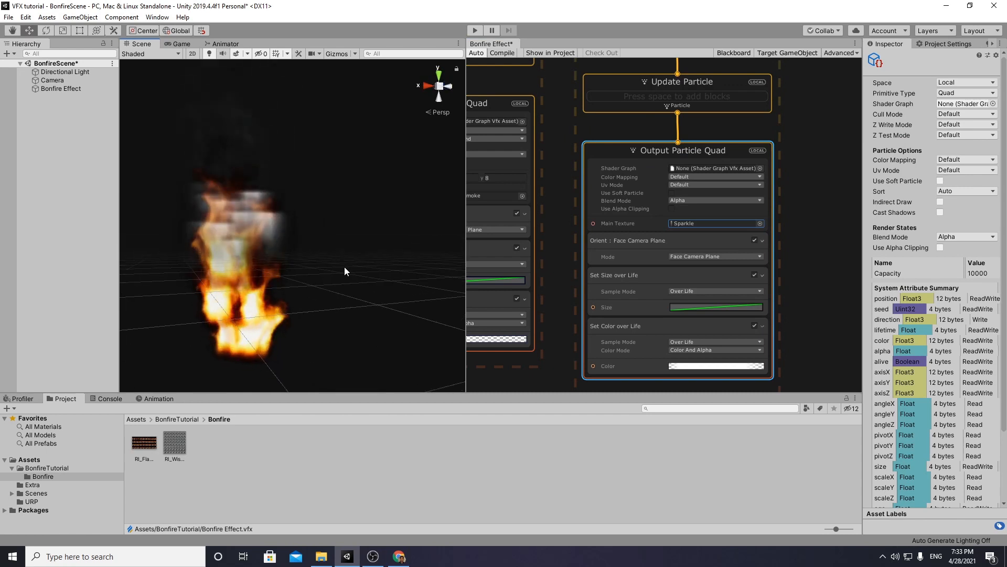
scroll(344, 266, "down", 3)
scroll(741, 232, "down", 3)
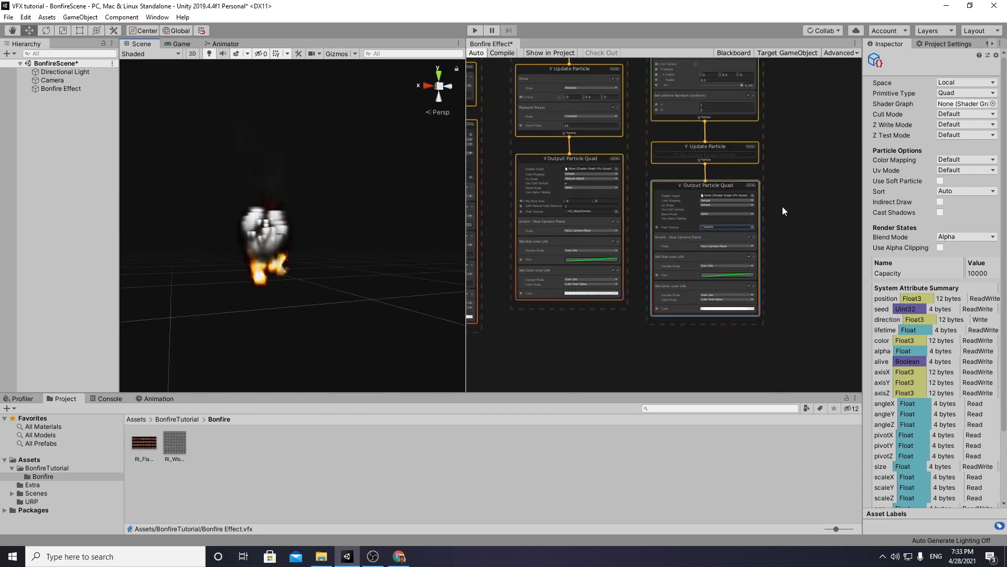
scroll(312, 219, "up", 2)
scroll(761, 202, "down", 3)
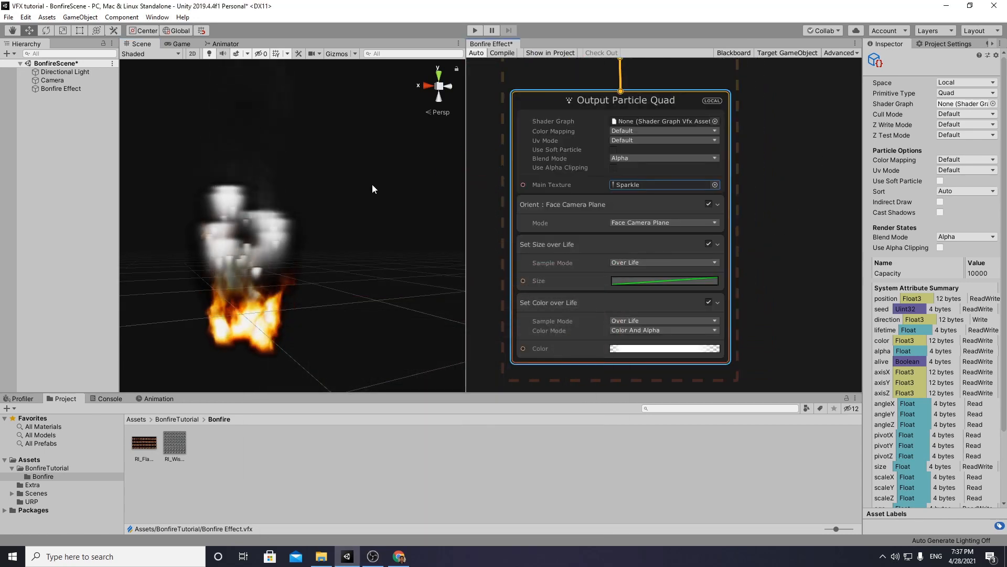
mouse_move(372, 188)
left_mouse_down("alt")
mouse_move(300, 209)
mouse_move(342, 213)
mouse_move(409, 180)
mouse_move(355, 184)
left_mouse_up("alt")
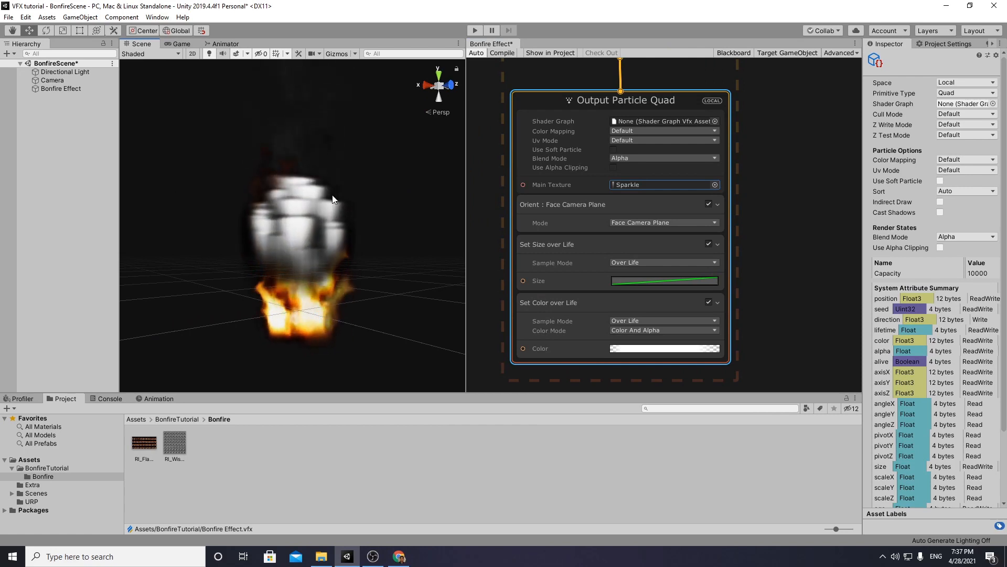
left_click(624, 158)
left_click(663, 172)
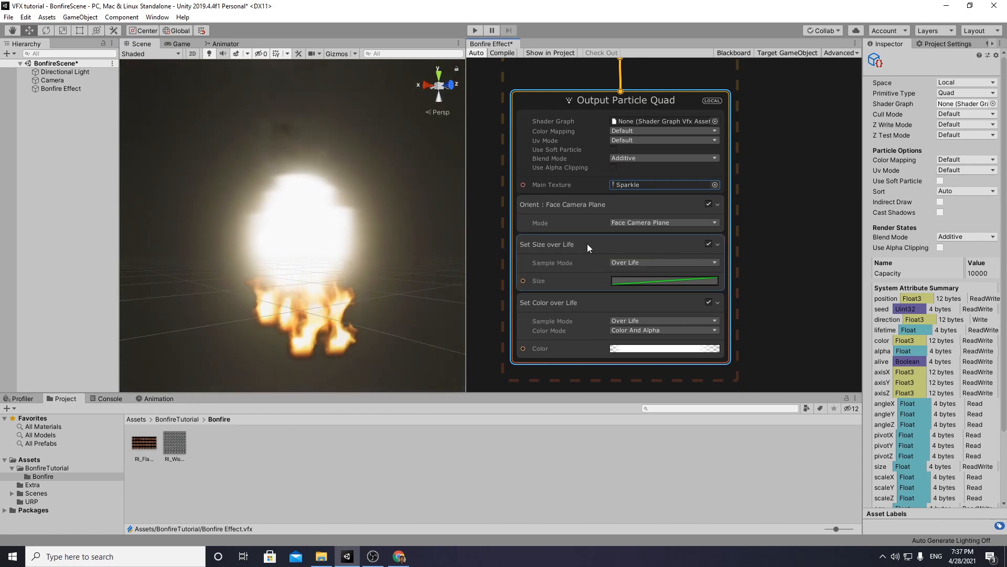
- Add a Set Scale block above Set Size over Life in the new system's Output Particle Quad
right_click(587, 243)
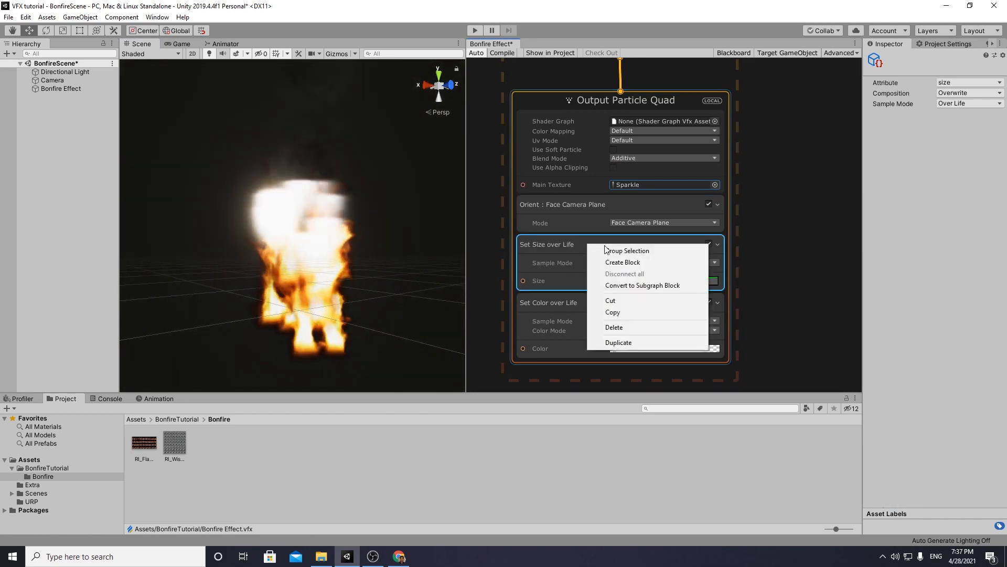
left_click(637, 262)
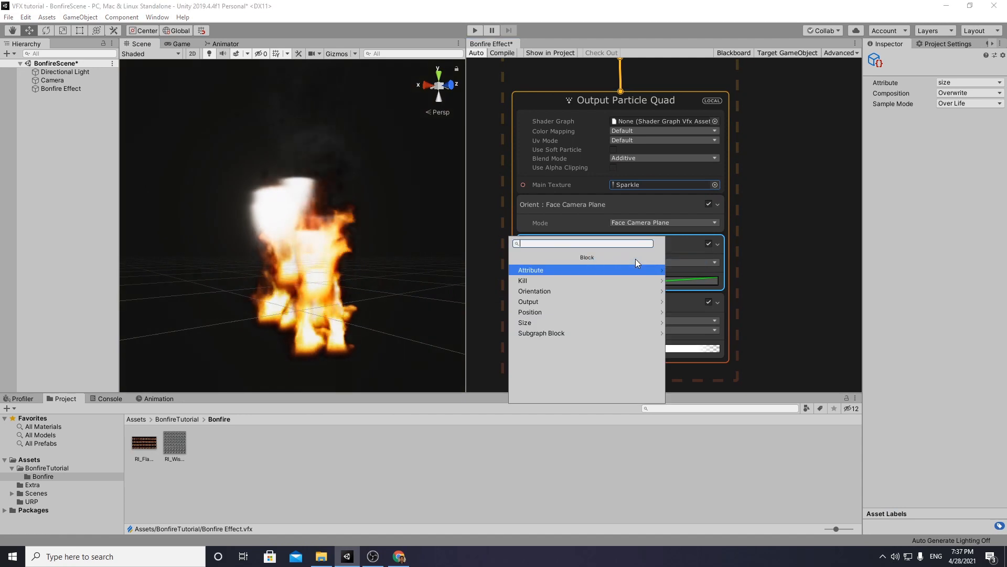
type("set s")
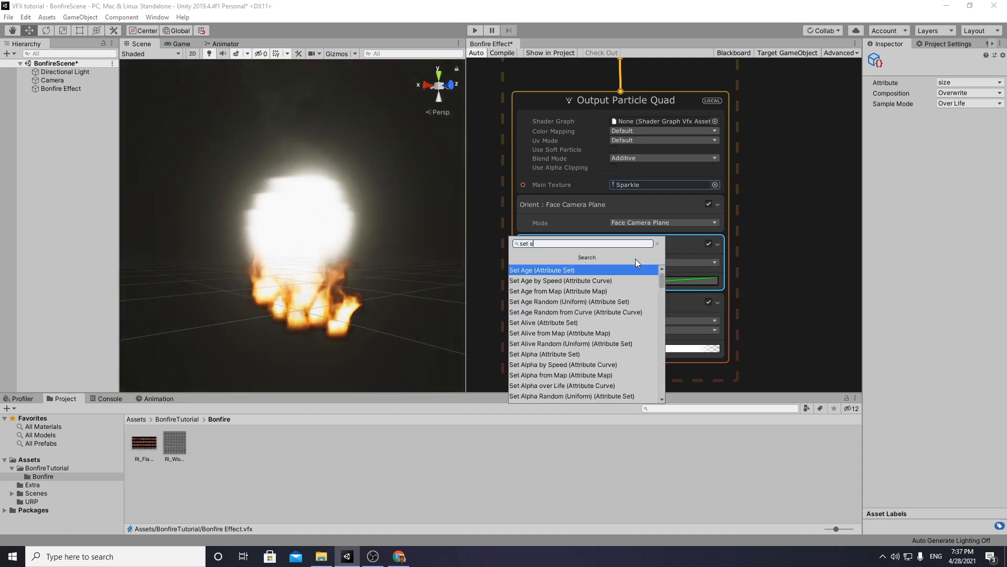
type("cale")
key("Return")
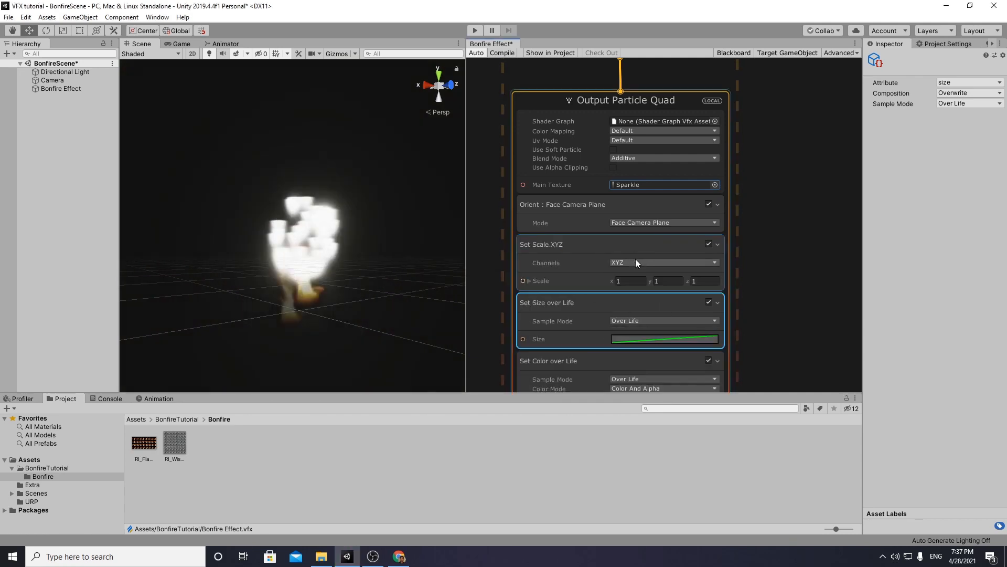
- Limit the Set Scale block to the X channel and set its Scale to 0.2
left_click(629, 263)
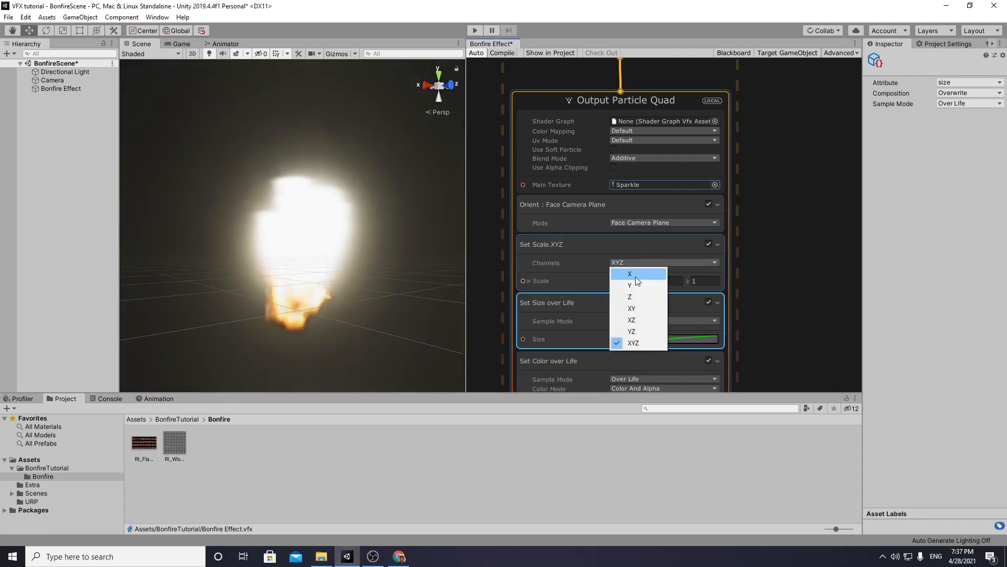
left_click(635, 276)
left_click(643, 281)
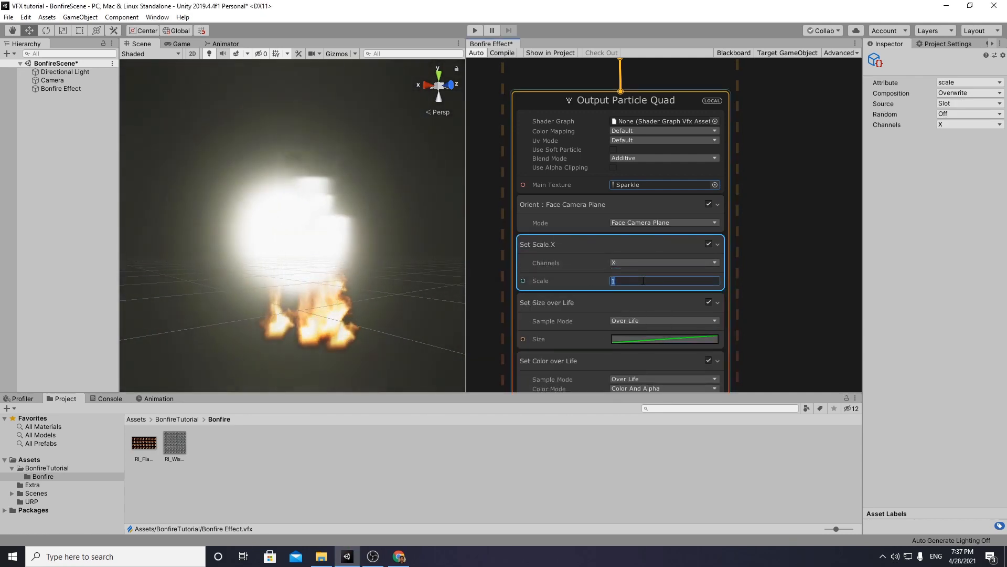
type("0.2")
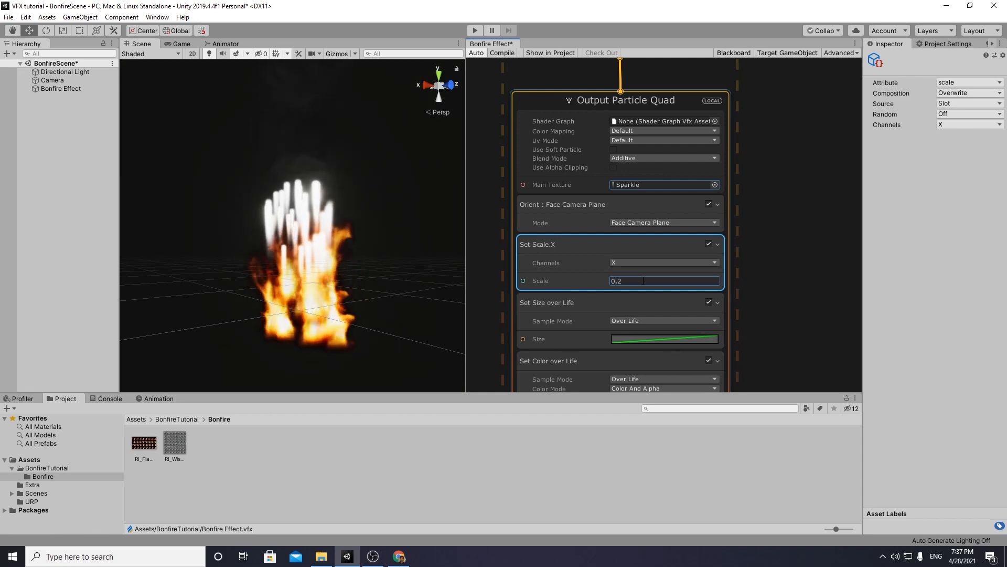
mouse_move(355, 263)
left_mouse_down("alt")
mouse_move(294, 250)
mouse_move(350, 246)
left_mouse_up("alt")
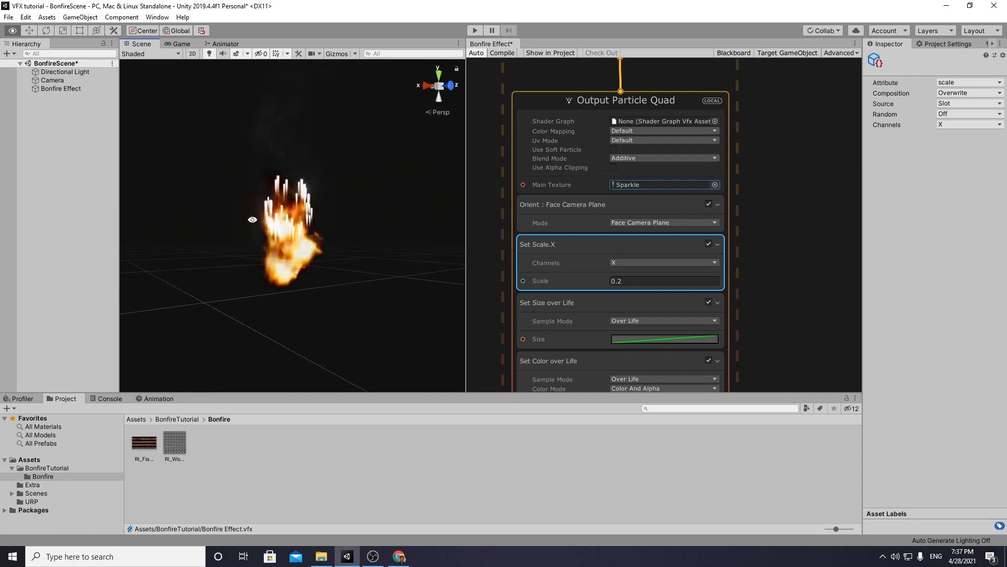
left_click_drag(347, 265, 321, 262, "alt")
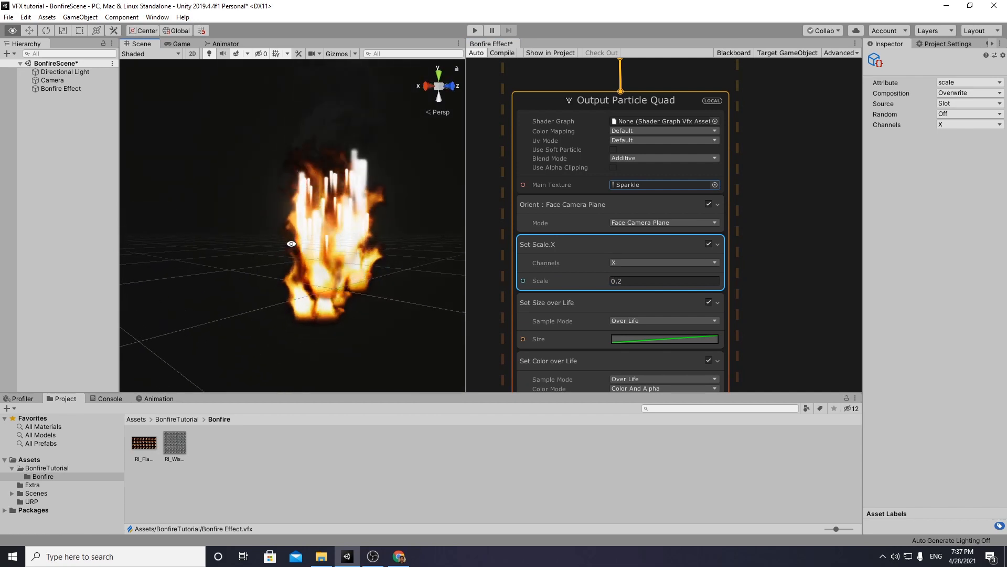
- Add a Set Scale by Speed block between the Set Scale.X and Set Size over Life blocks
left_click(597, 300)
right_click(597, 300)
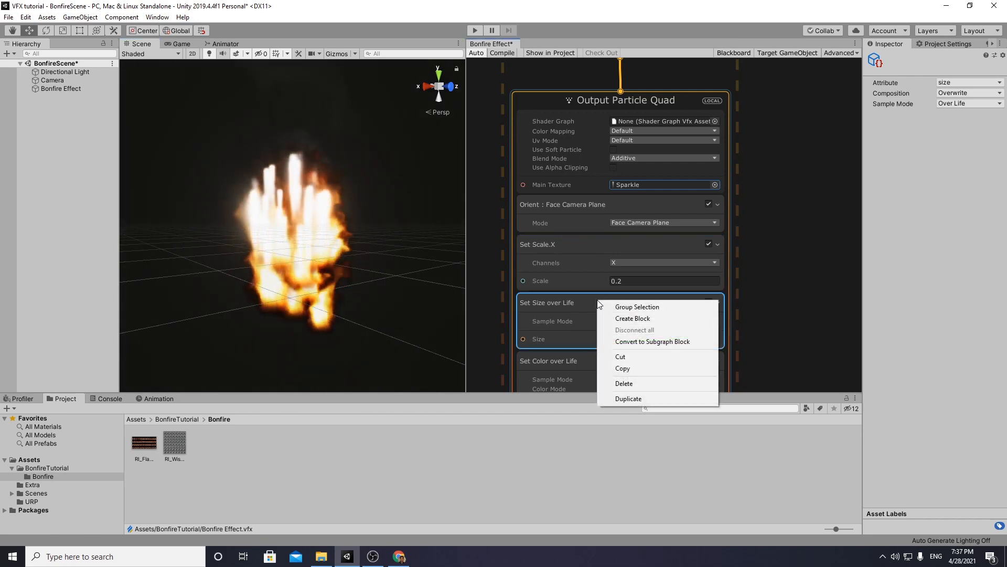
left_click(621, 319)
type("set")
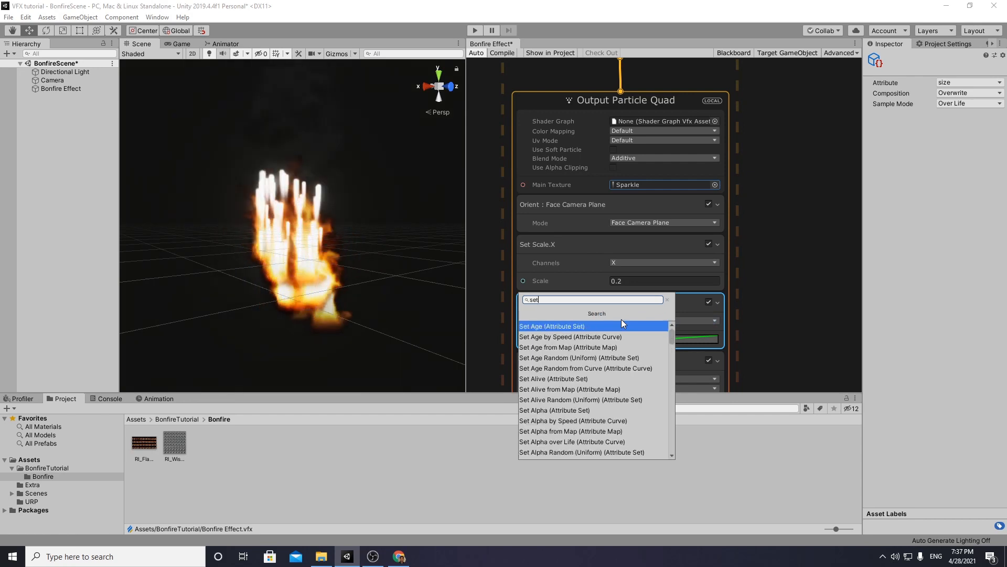
type(" s")
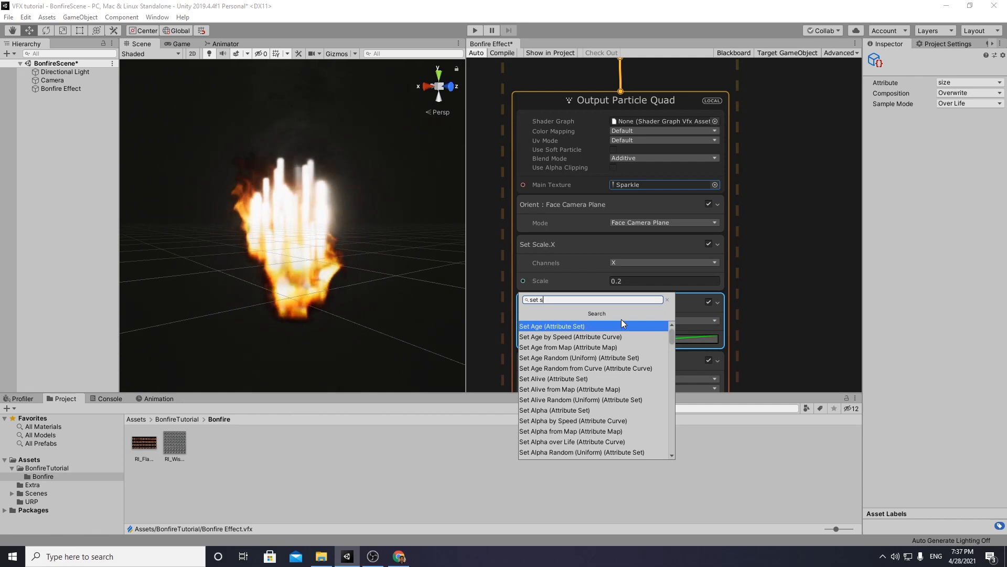
type("ca")
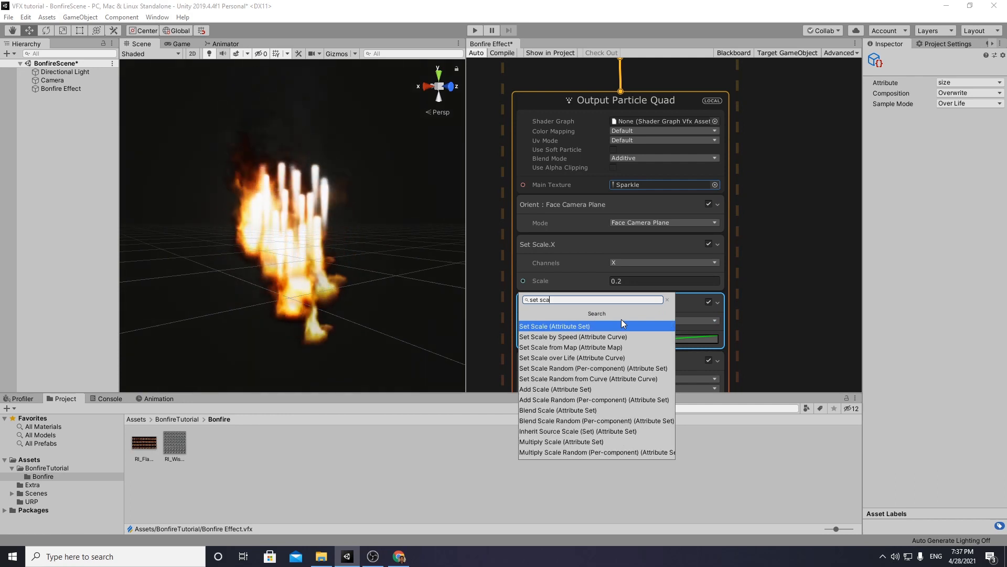
left_click(583, 337)
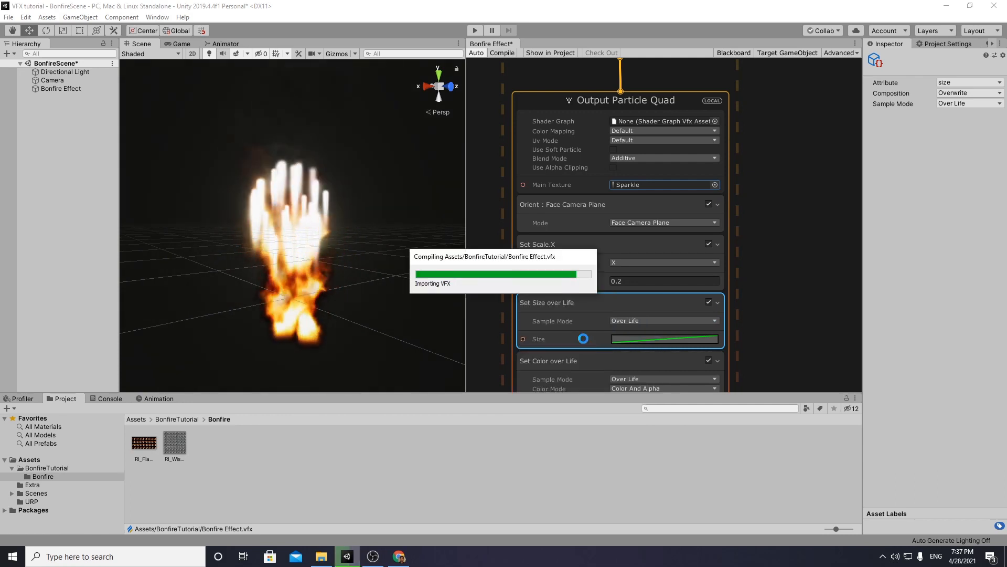
- Limit the Set Scale by Speed block to the Y channel and set its Speed Range y value to 0.4
middle_click_drag(757, 304, 767, 216)
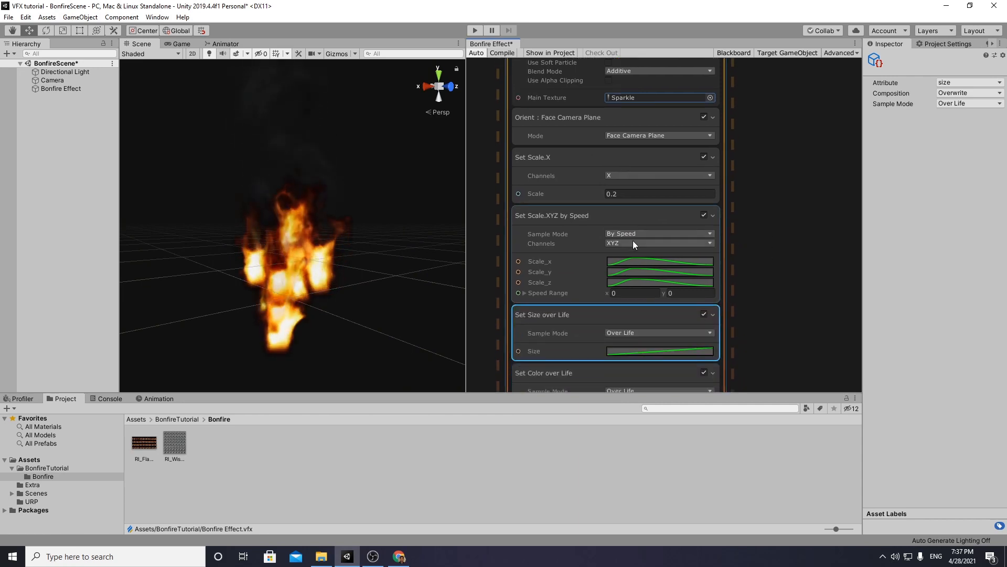
left_click(634, 265)
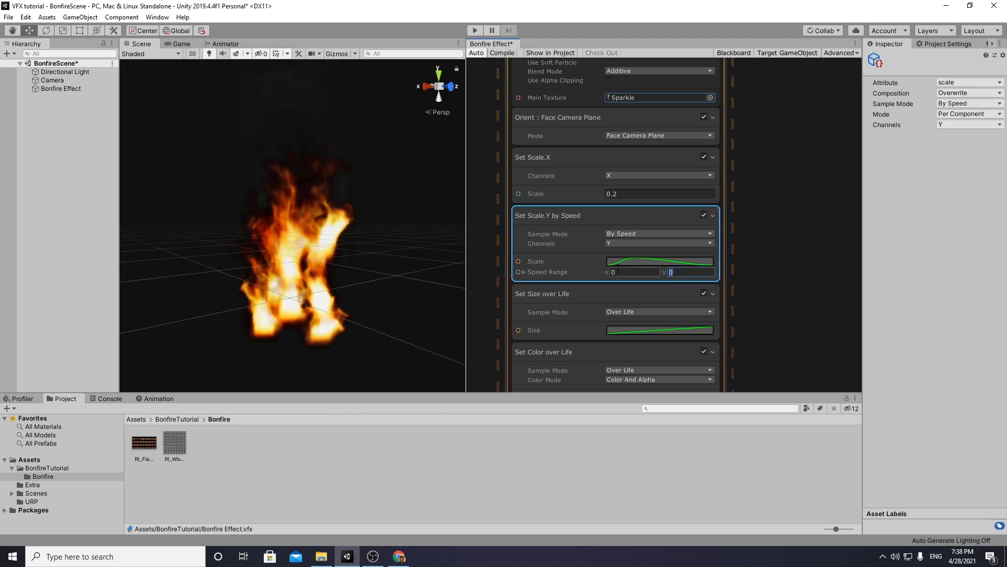
type("0.4")
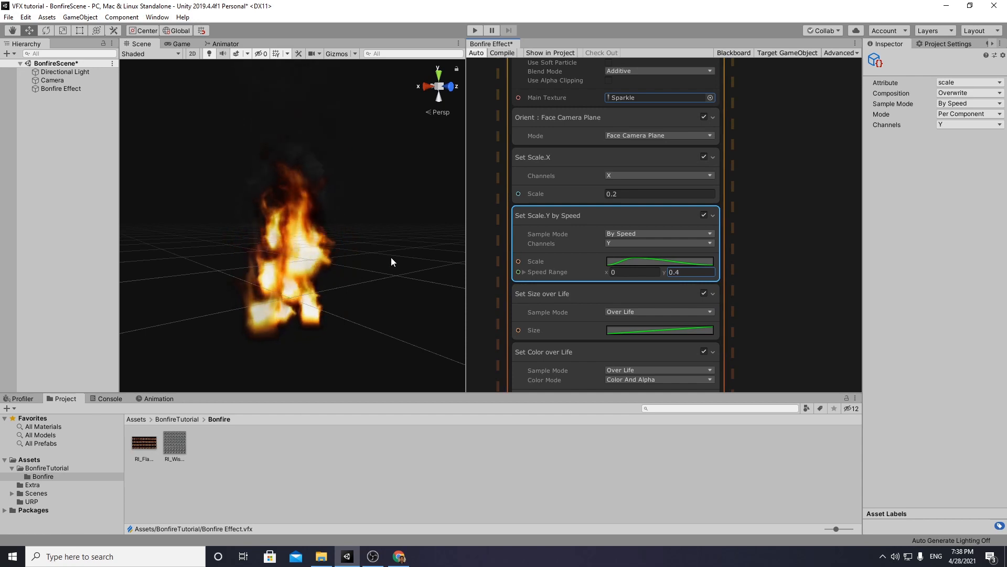
left_click_drag(367, 233, 337, 211, "alt")
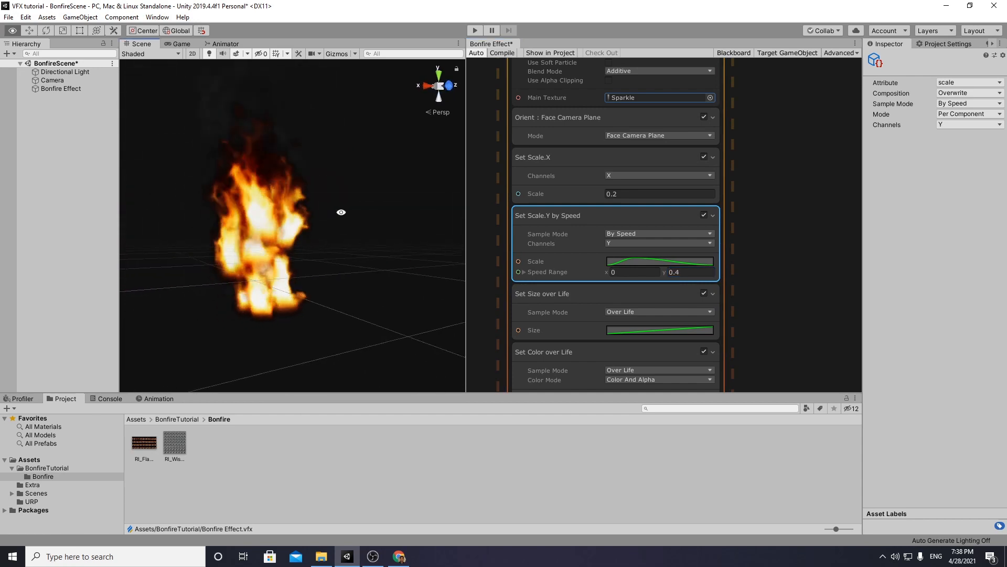
- Set the Scale value of the Set Scale.X block to 0.3
left_click(652, 193)
left_click(652, 191)
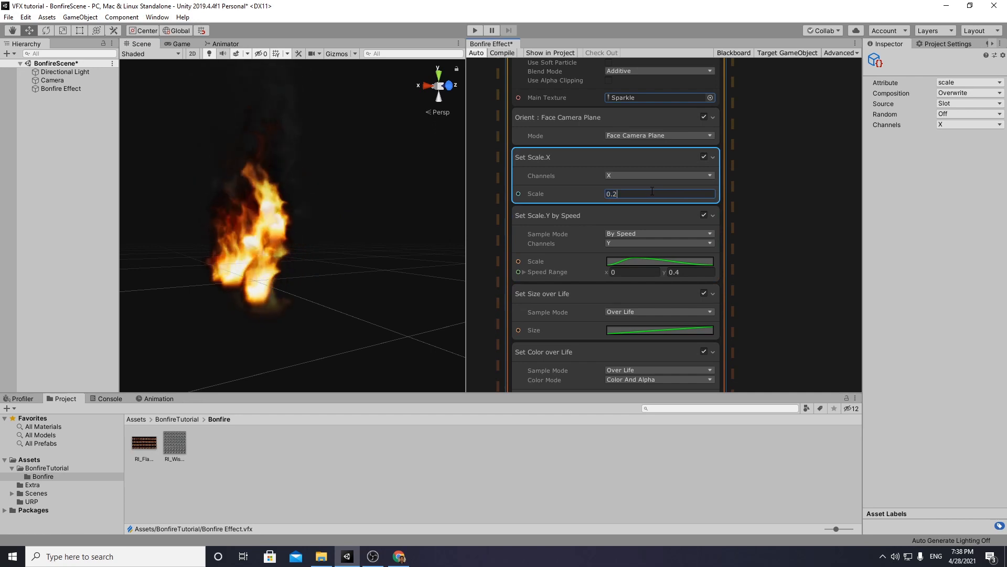
type("3")
key("Return")
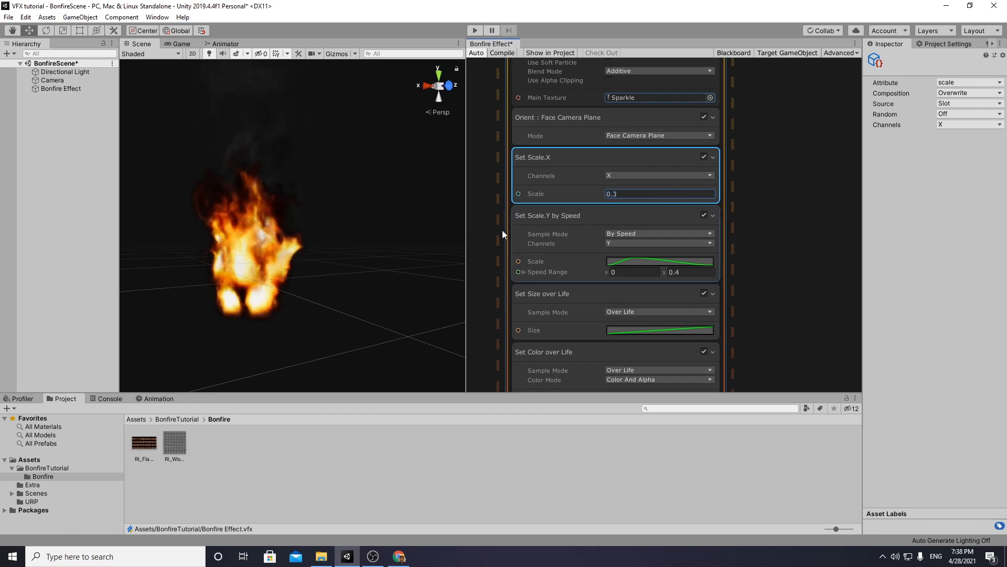
- Reshape the Set Scale.Y by Speed curve with a slightly raised start, a much higher early peak, and an end key at about 0.831, 0.064
left_click_drag(232, 234, 254, 231, "alt")
scroll(269, 215, "down", 2)
right_click_drag(268, 215, 307, 227, "alt")
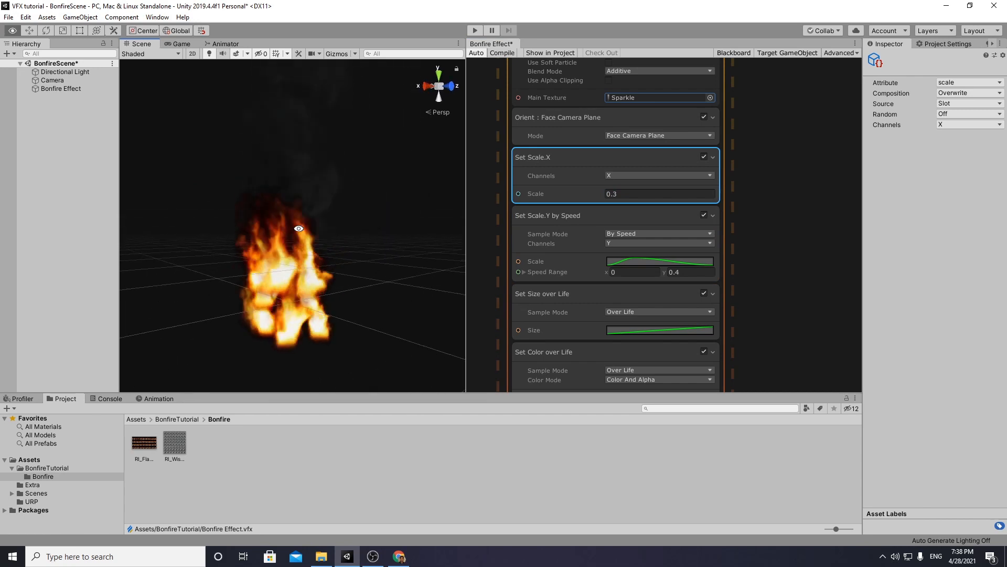
left_click(633, 262)
mouse_move(554, 396)
left_mouse_down()
mouse_move(556, 363)
mouse_move(552, 386)
left_mouse_up()
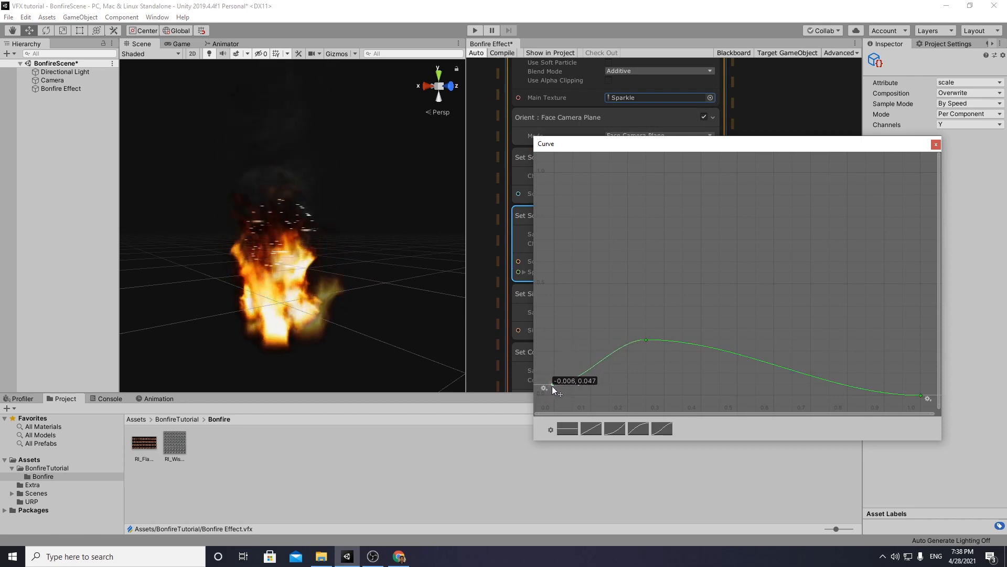
left_click_drag(645, 339, 632, 224)
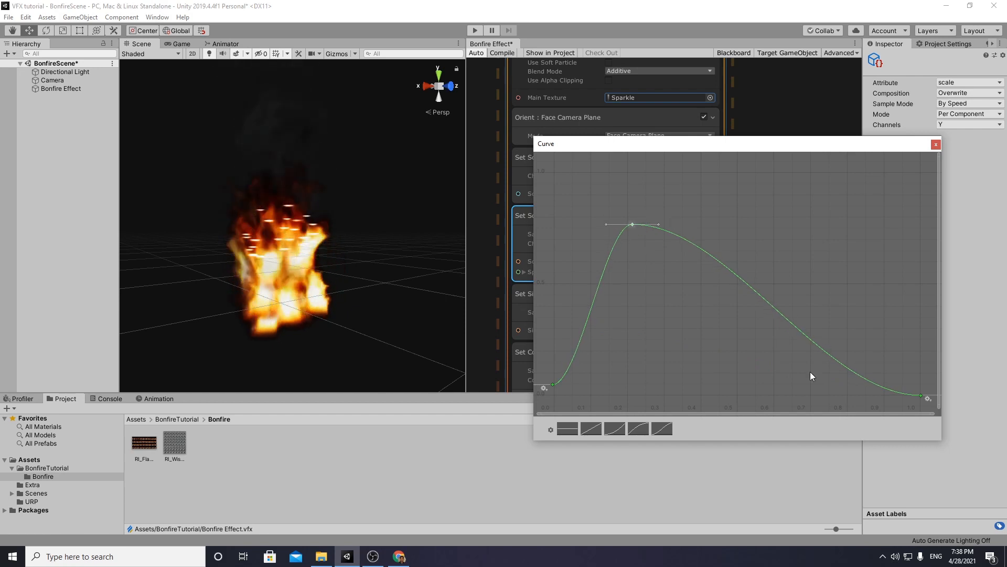
left_click_drag(921, 396, 860, 380)
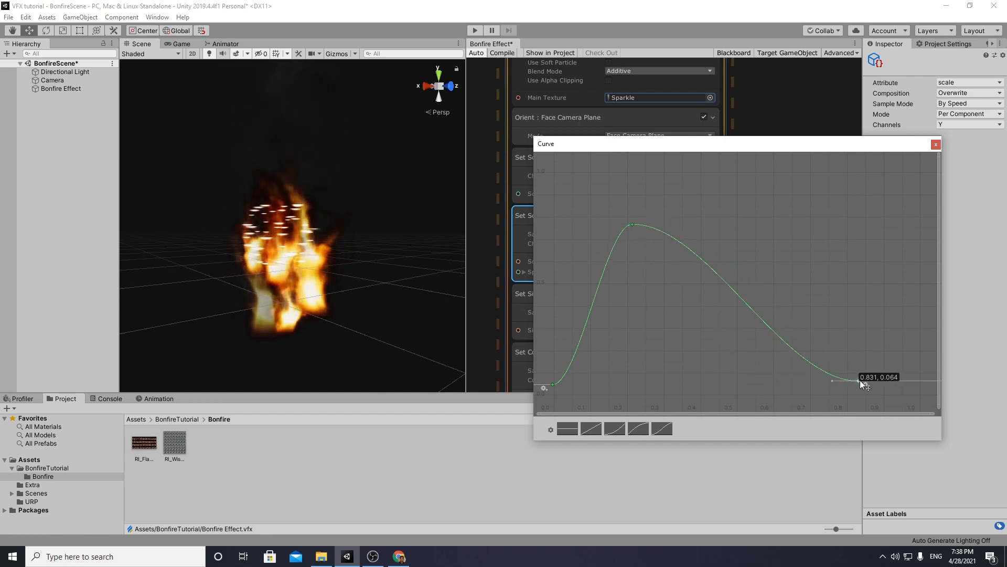
left_click(936, 144)
- Try a Scale value of 0.1 in the Set Scale.X block and check the sparks in the scene
left_click(622, 193)
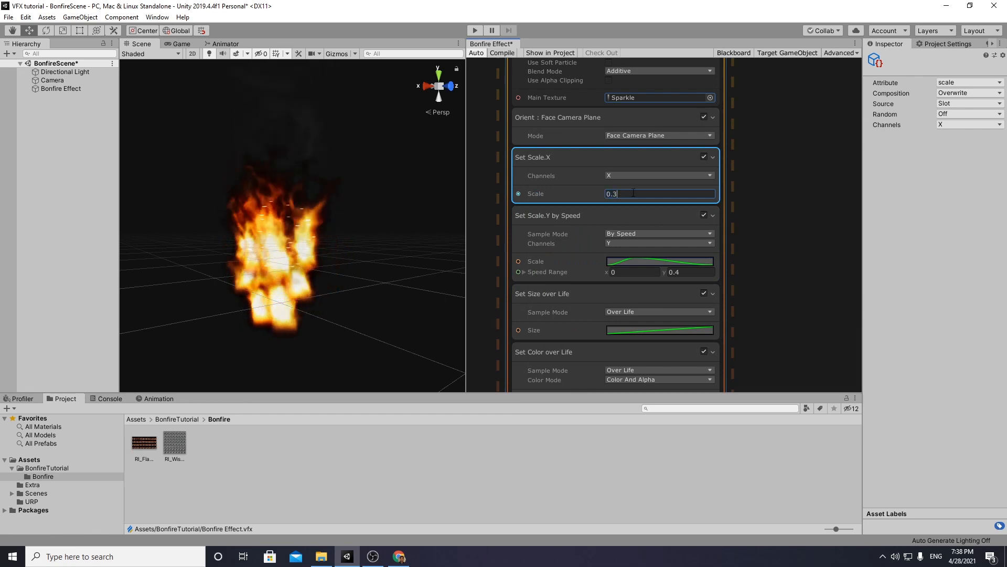
key("BackSpace")
type("1")
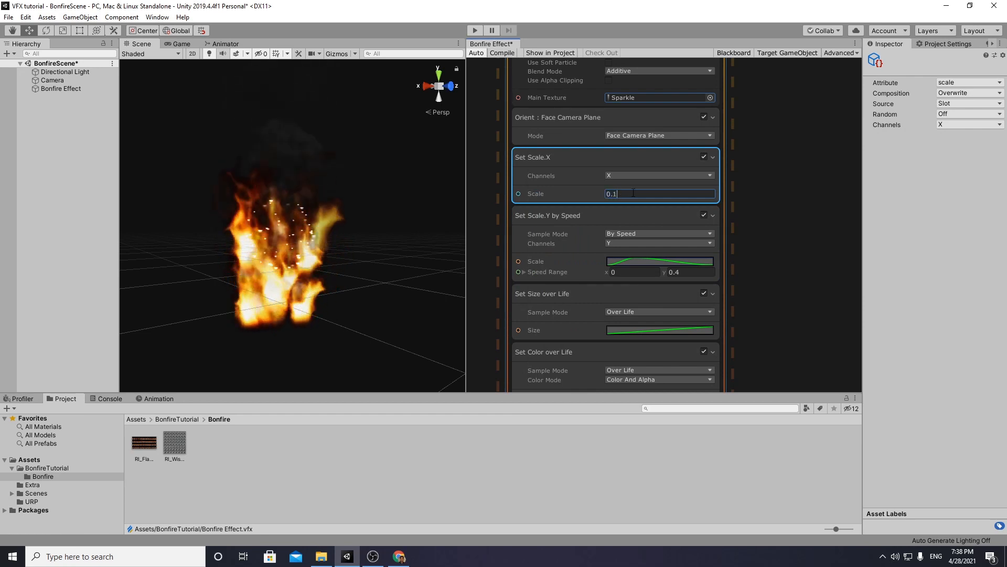
left_click_drag(282, 236, 270, 287, "alt")
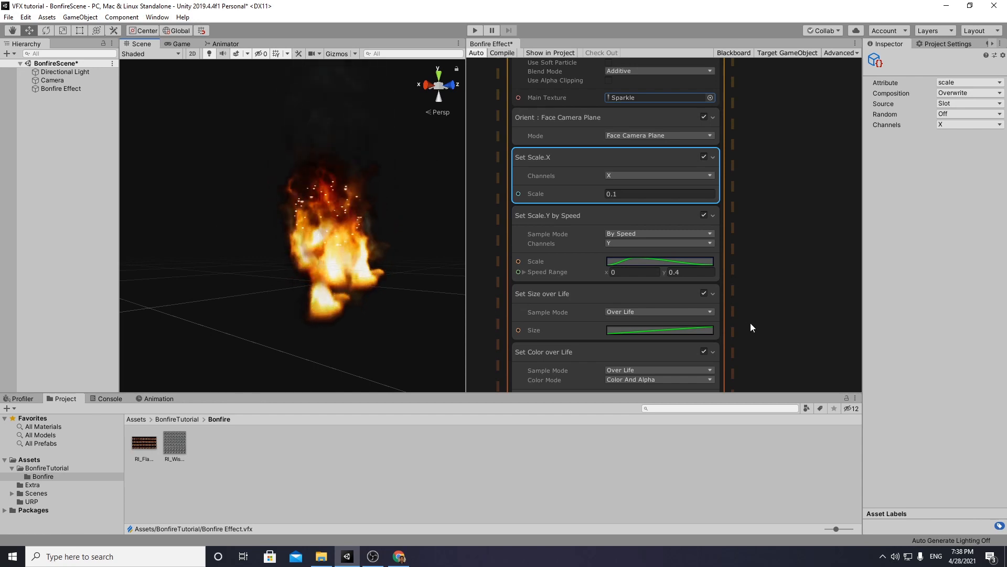
- Delete the Set Size over Life block from the sparks' output context
middle_click_drag(751, 322, 748, 284)
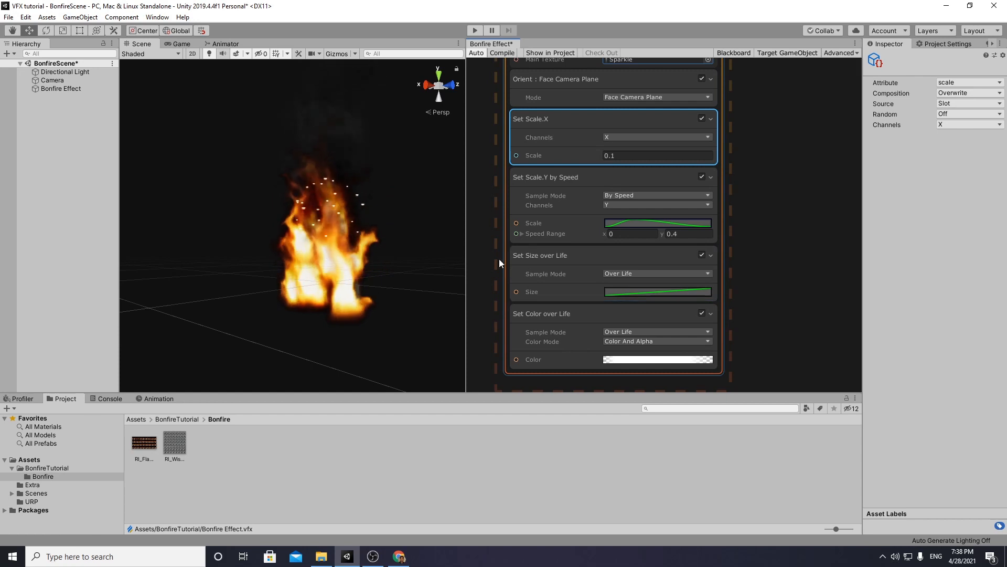
left_click(578, 251)
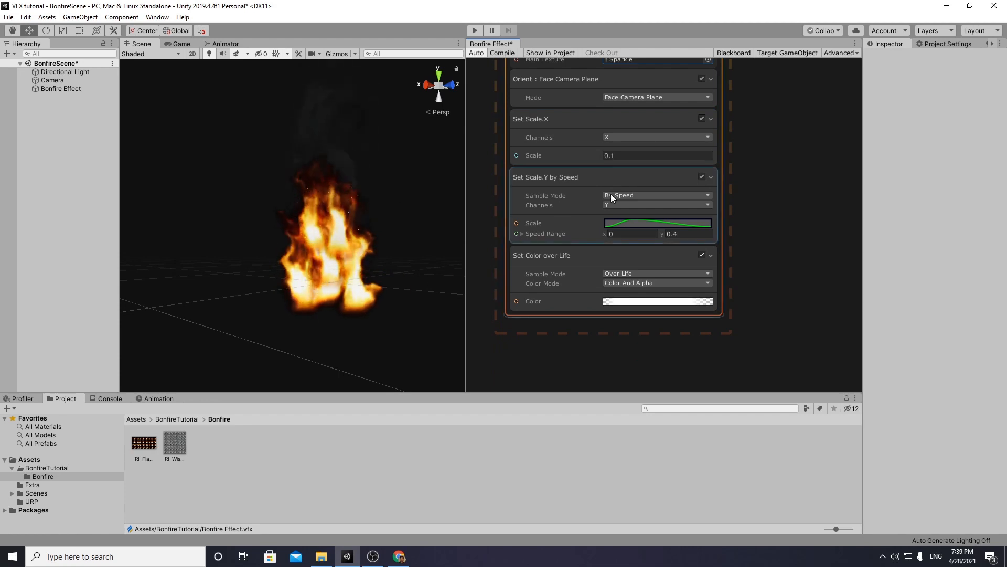
- Set the Scale of the Set Scale.X block to 0.2, and finally raise it to 0.3
left_click(650, 157)
key("BackSpace")
type("2")
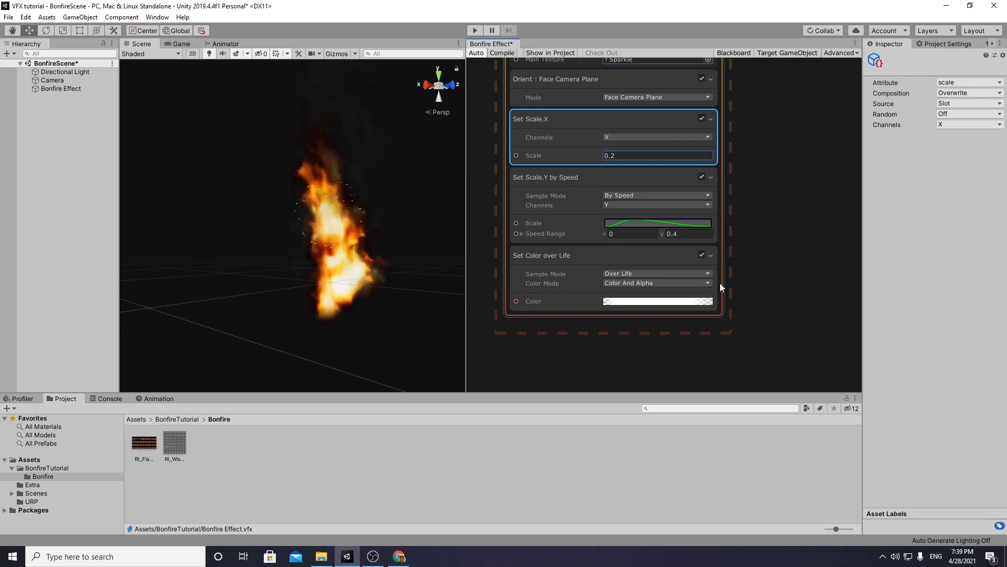
left_click(634, 155)
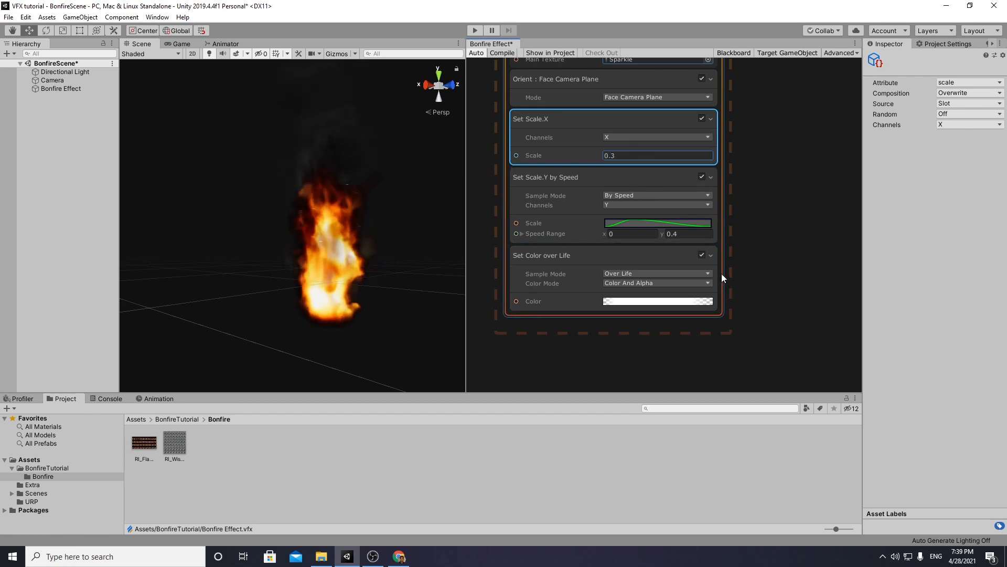
- Apply the linear rising preset to the Set Scale.Y by Speed curve and raise its starting key partway up
middle_click_drag(745, 205, 744, 232)
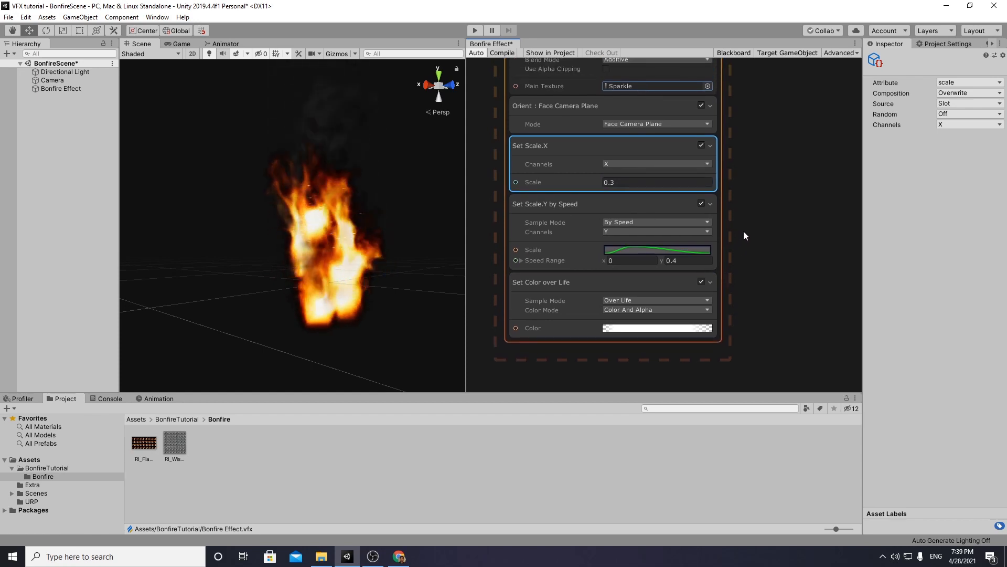
left_click(653, 247)
left_click(592, 429)
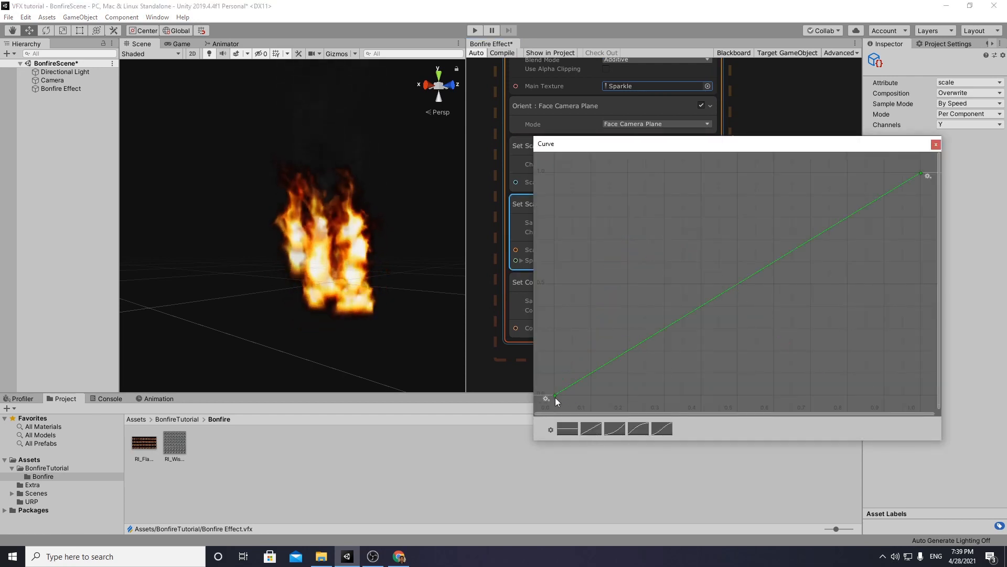
left_click_drag(554, 397, 559, 268)
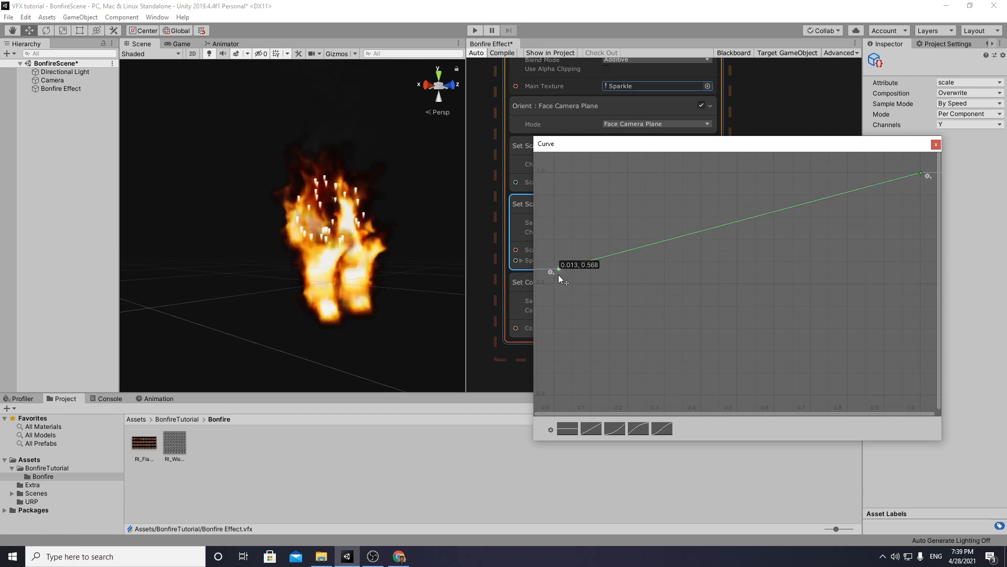
left_click_drag(563, 305, 563, 305)
left_click(935, 145)
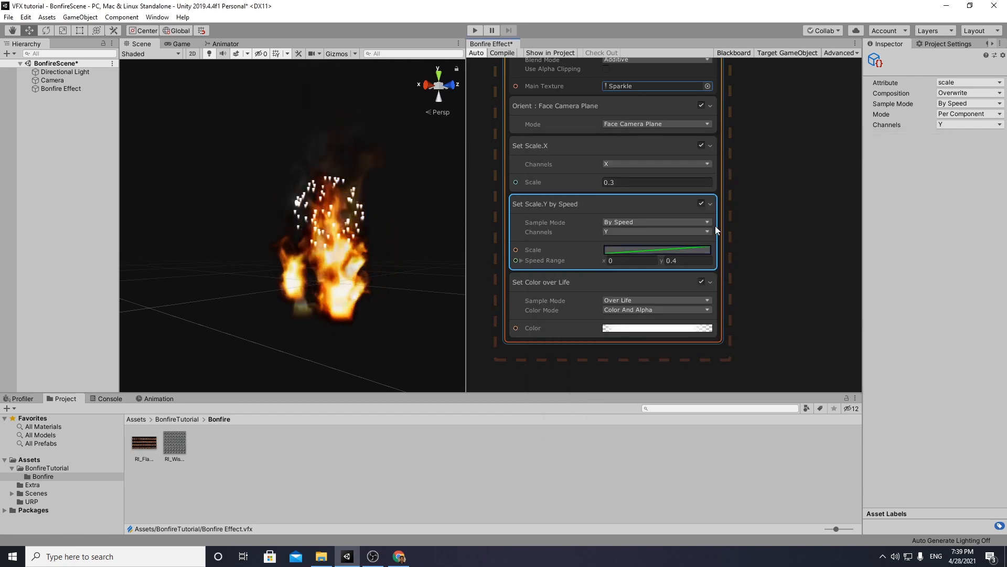
- Apply the orange-yellow HDR gradient preset to Set Color over Life, with a middle alpha key of 10 at 44.1% and a fully transparent end key
left_click(621, 331)
left_click(822, 351)
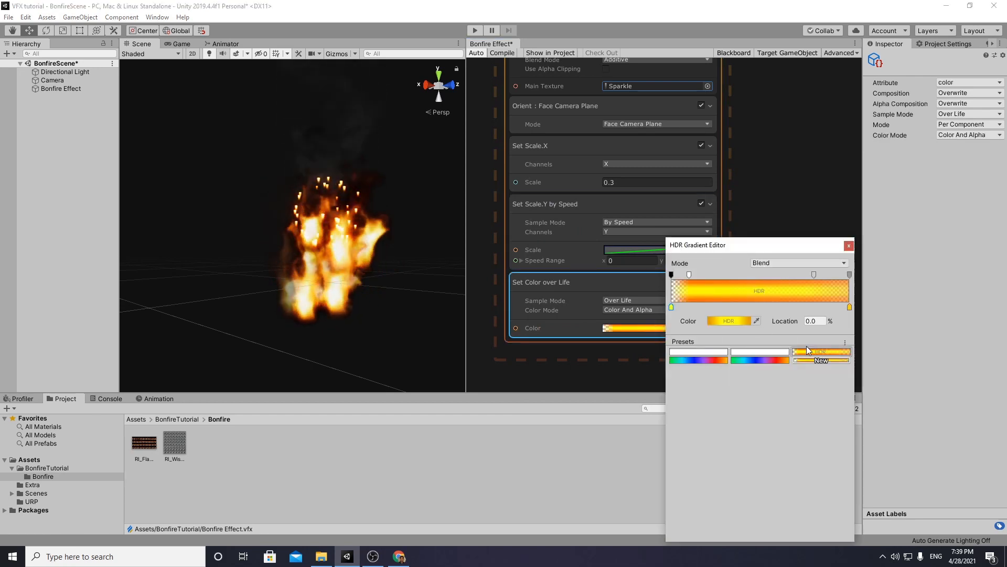
left_click(814, 274)
left_click_drag(728, 318, 709, 323)
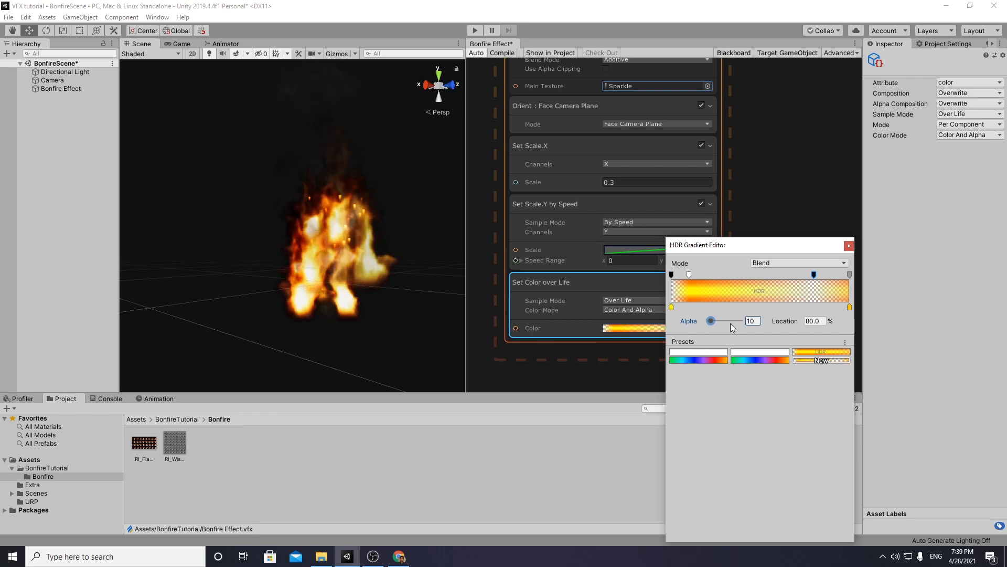
left_click(849, 275)
left_click_drag(729, 320, 708, 322)
left_click_drag(817, 277, 750, 279)
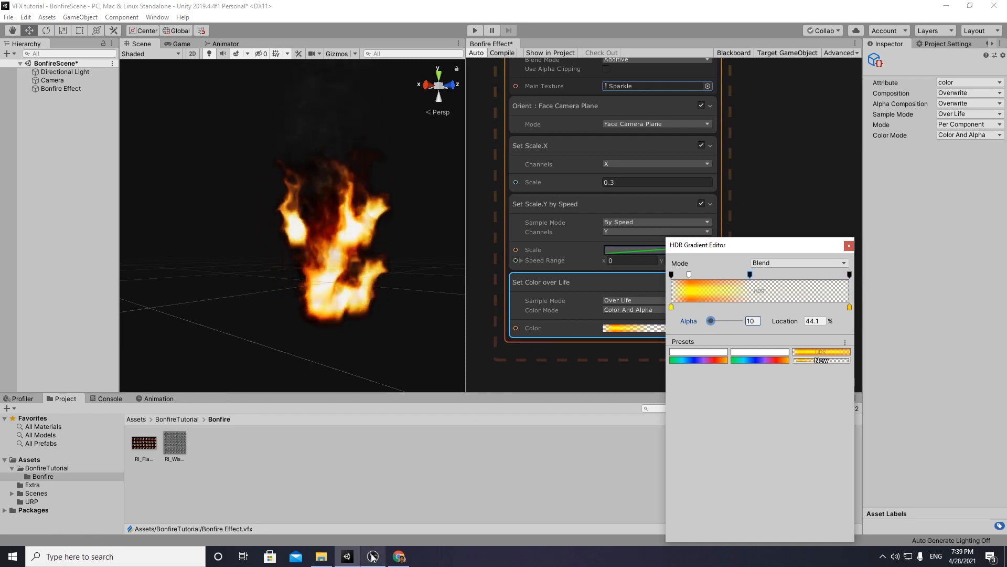
left_click(337, 225)
- Add a Force block to the sparks system's empty Update Particle context
mouse_move(282, 221)
left_mouse_down("alt")
mouse_move(220, 227)
mouse_move(294, 225)
left_mouse_up("alt")
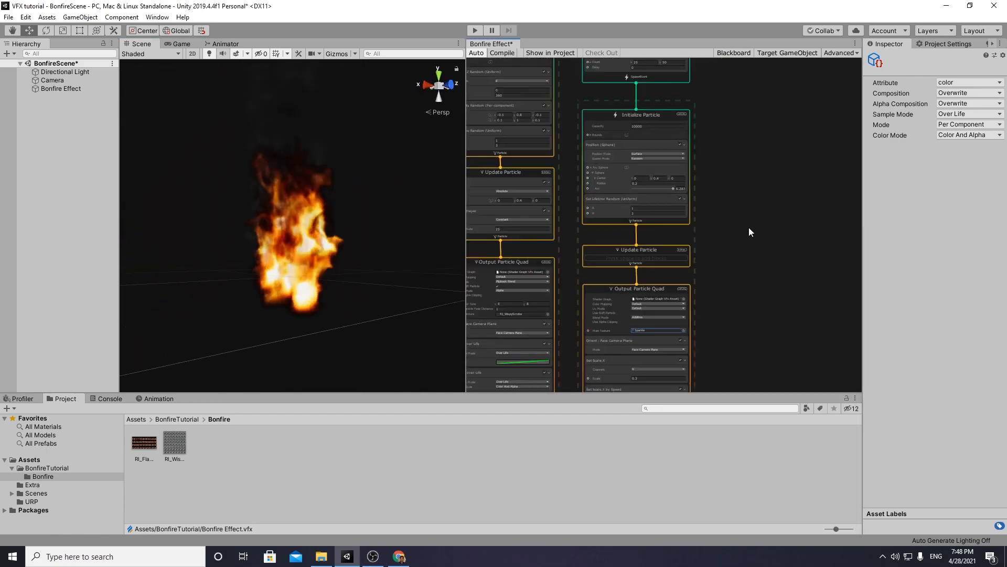
scroll(748, 228, "up", 3)
middle_click_drag(733, 200, 762, 212)
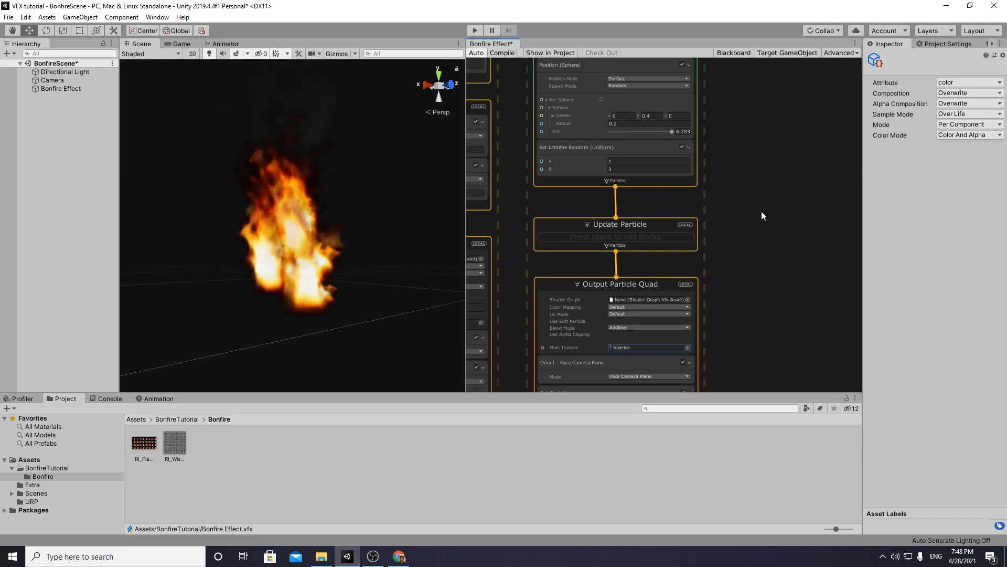
right_click(597, 232)
left_click(636, 239)
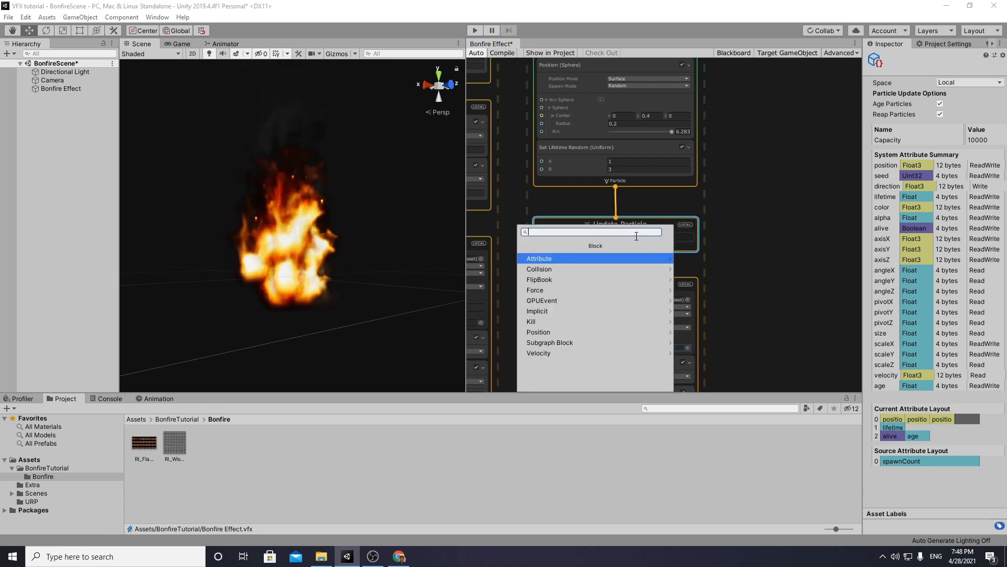
type("f")
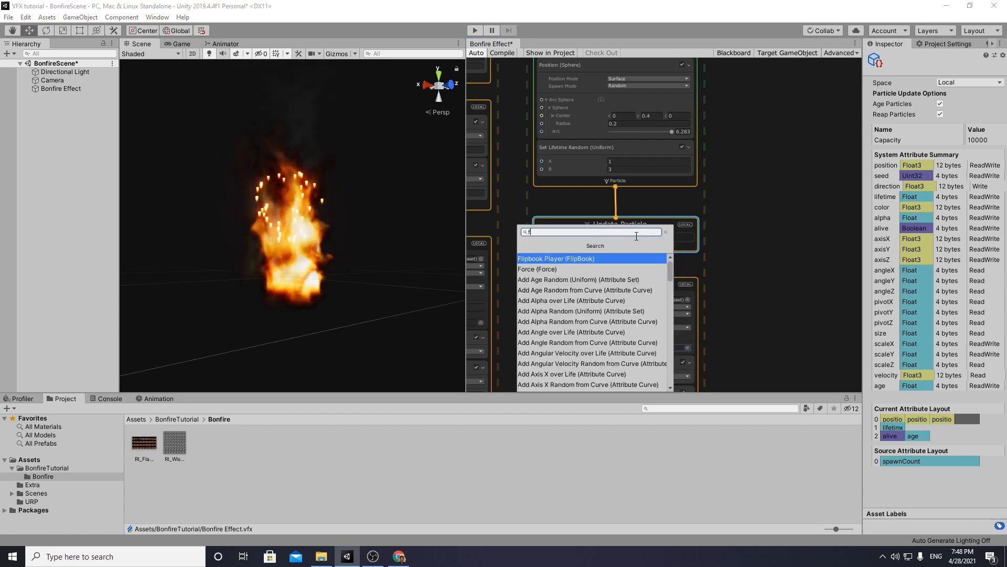
type("orce")
key("Return")
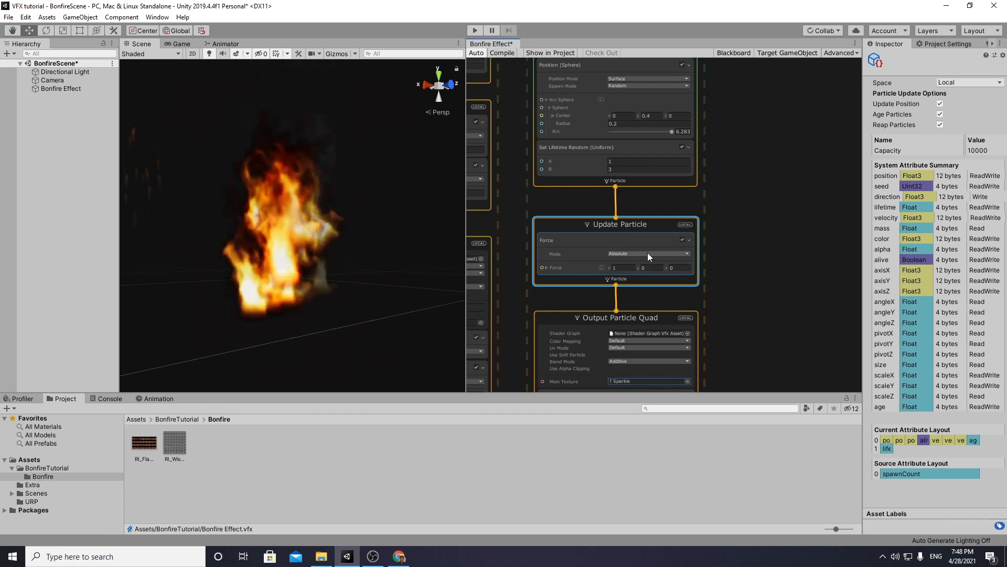
- Set the Force vector to x 0, y 0.5, z 0 so the sparks rise
left_click(622, 267)
left_click(650, 267)
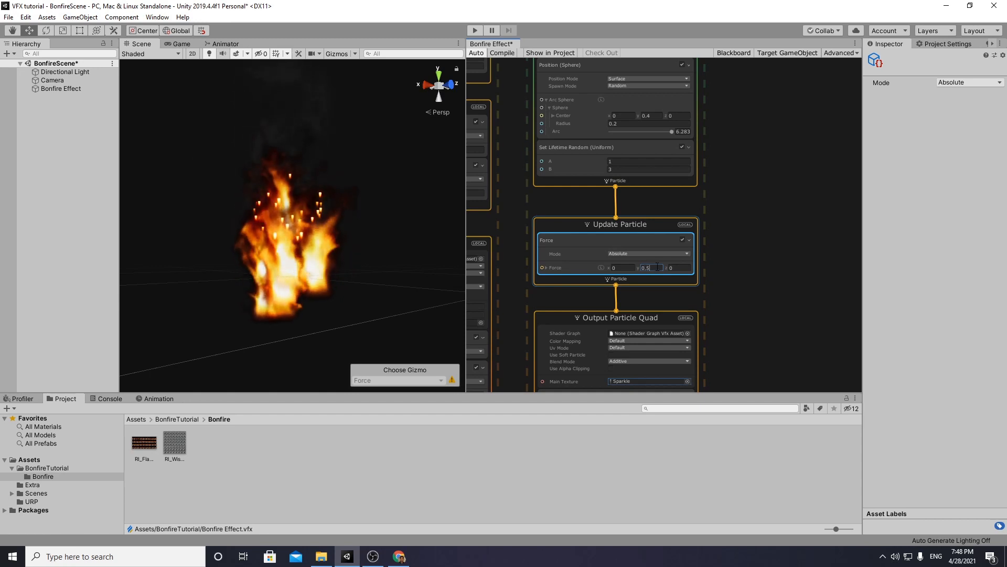
left_click(680, 267)
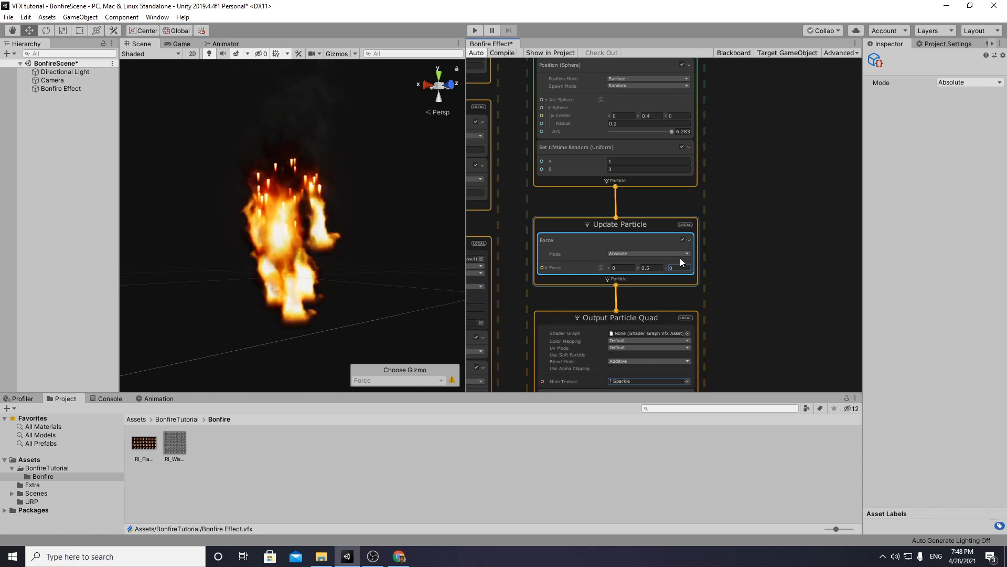
- Add a Turbulence block below the Force block in the sparks' Update Particle context
middle_click_drag(759, 276, 762, 250)
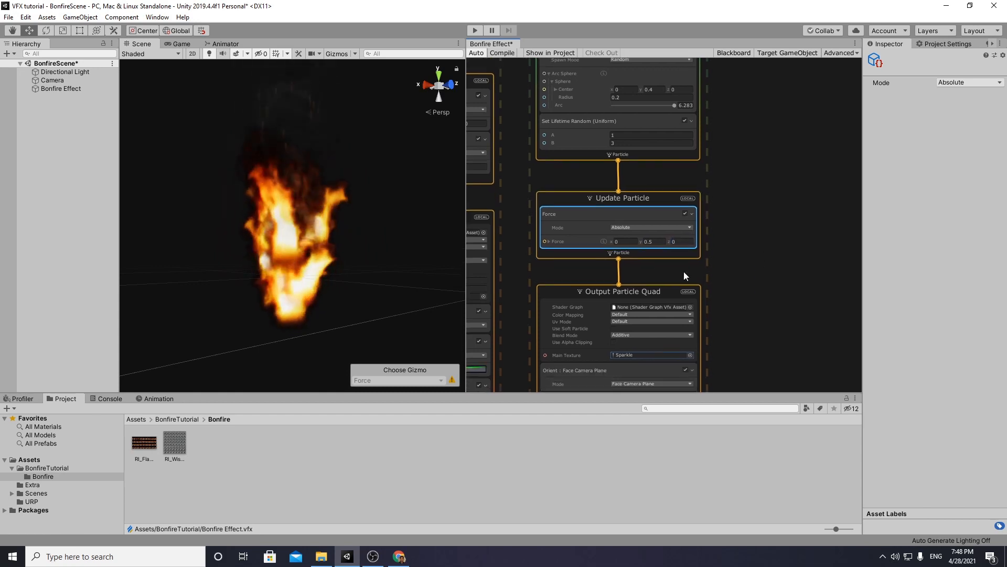
right_click(583, 251)
left_click(609, 257)
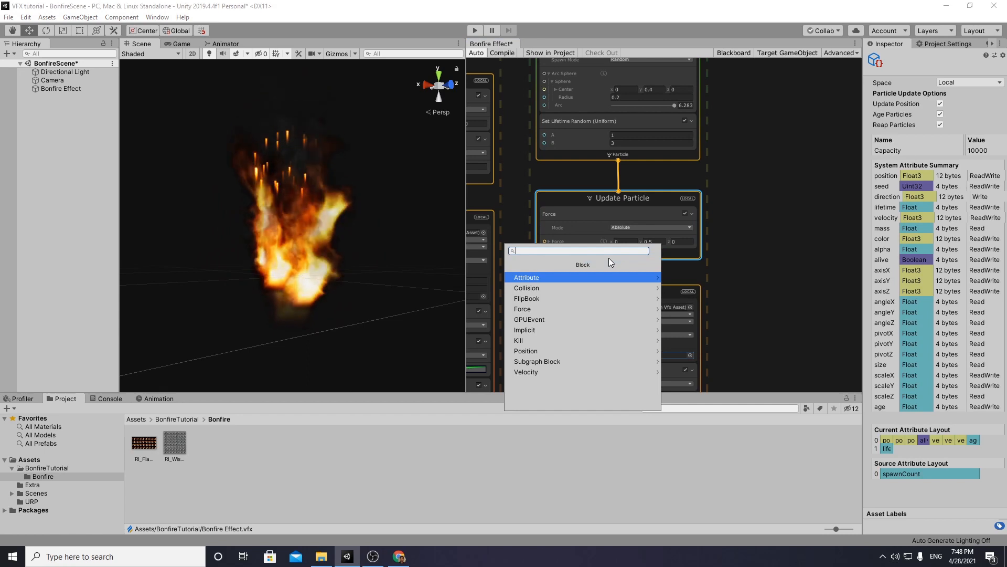
type("tur")
key("Return")
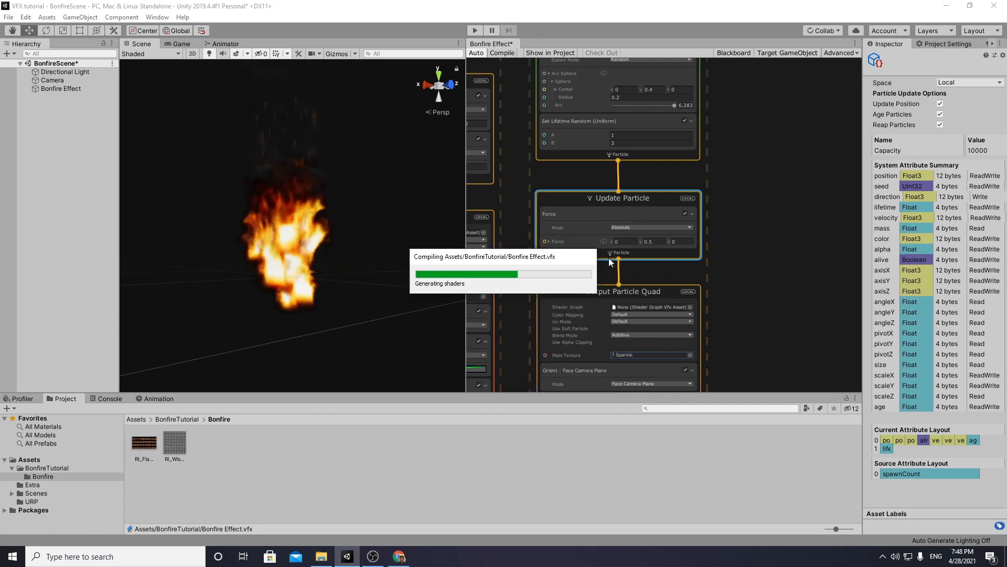
- Change the Turbulence block's Noise Type to Perlin
middle_click_drag(726, 245, 733, 220)
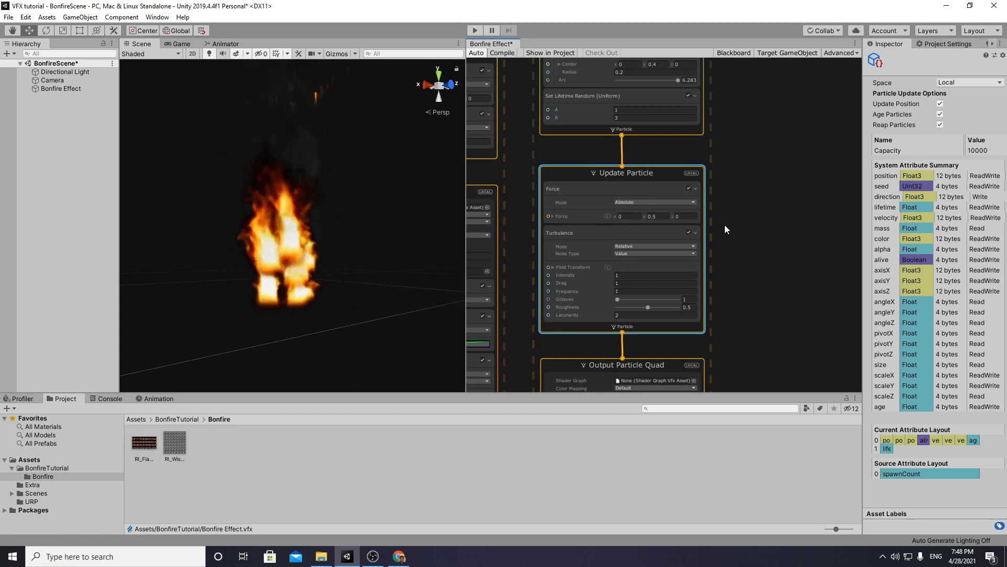
middle_click_drag(725, 224, 729, 204)
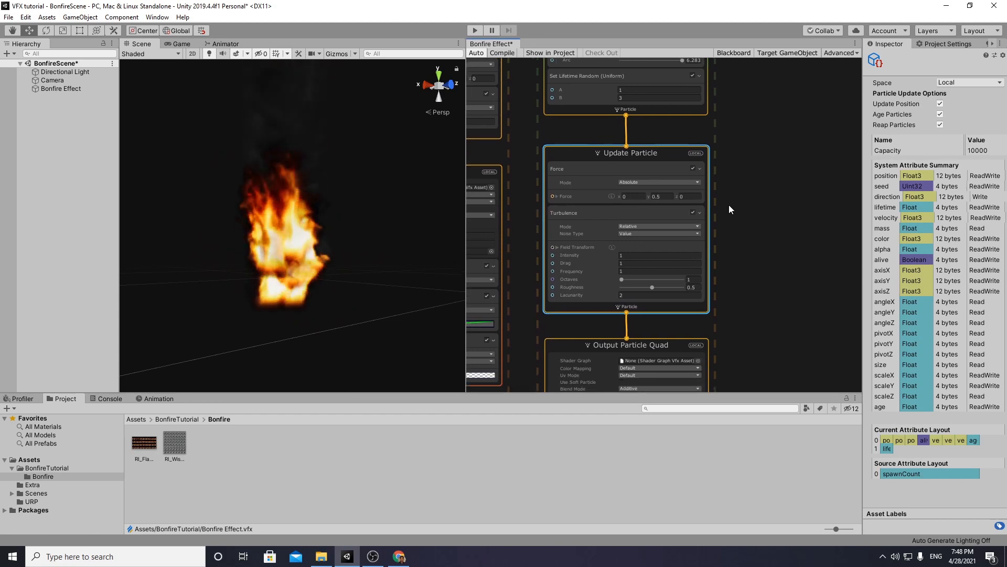
left_click(644, 232)
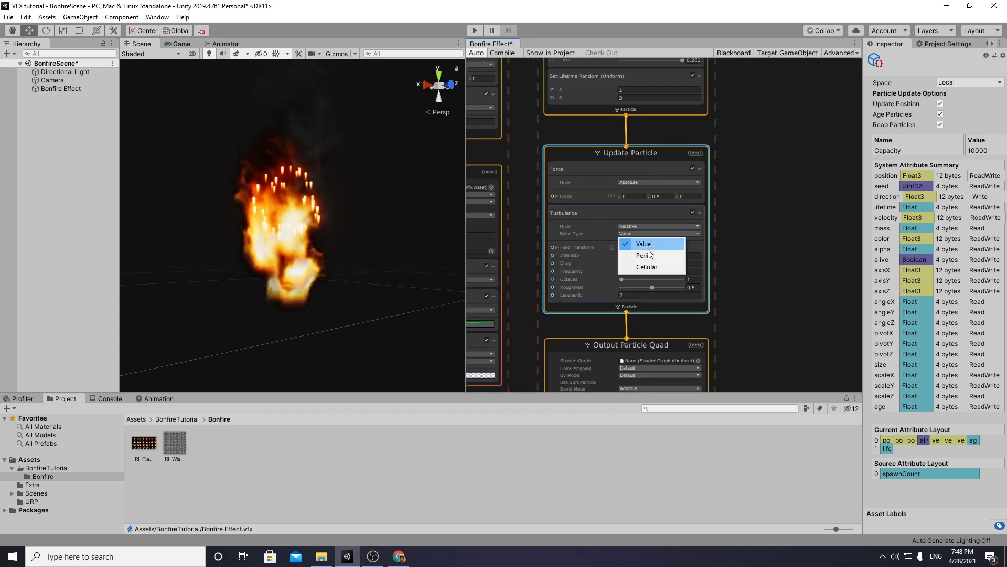
left_click(650, 254)
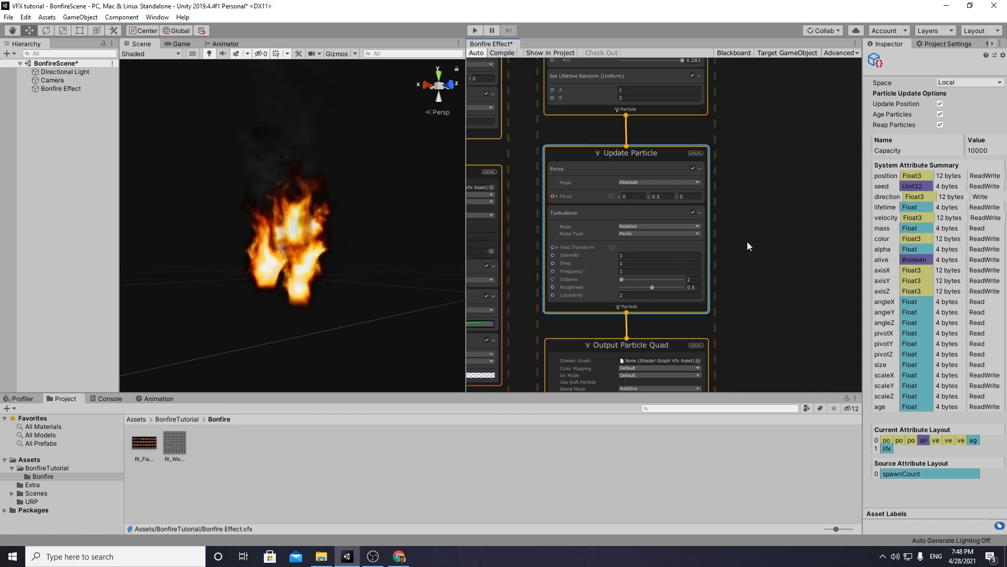
- Expand the Field Transform settings of the Turbulence block
middle_click_drag(746, 240, 750, 199)
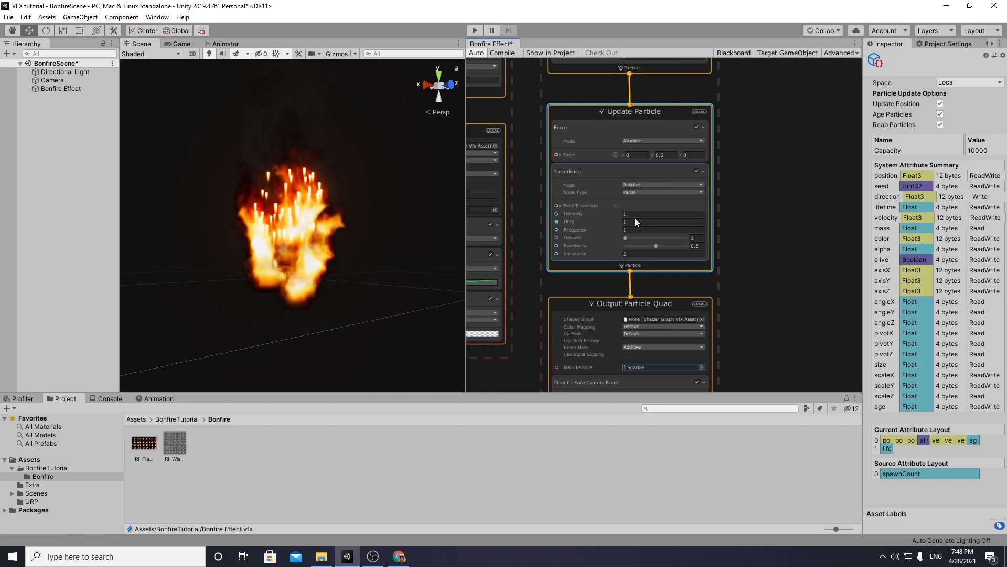
left_click(565, 205)
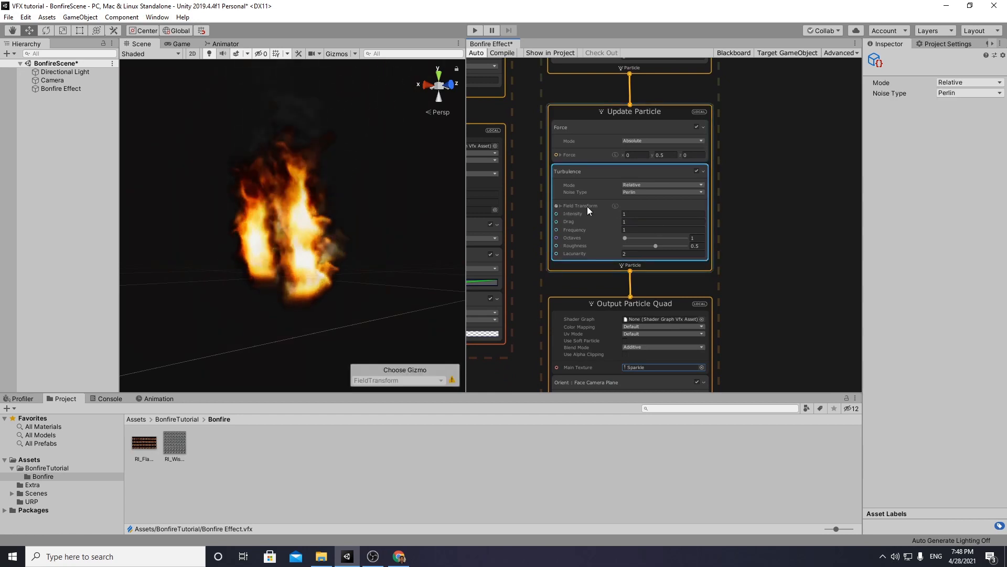
left_click(561, 205)
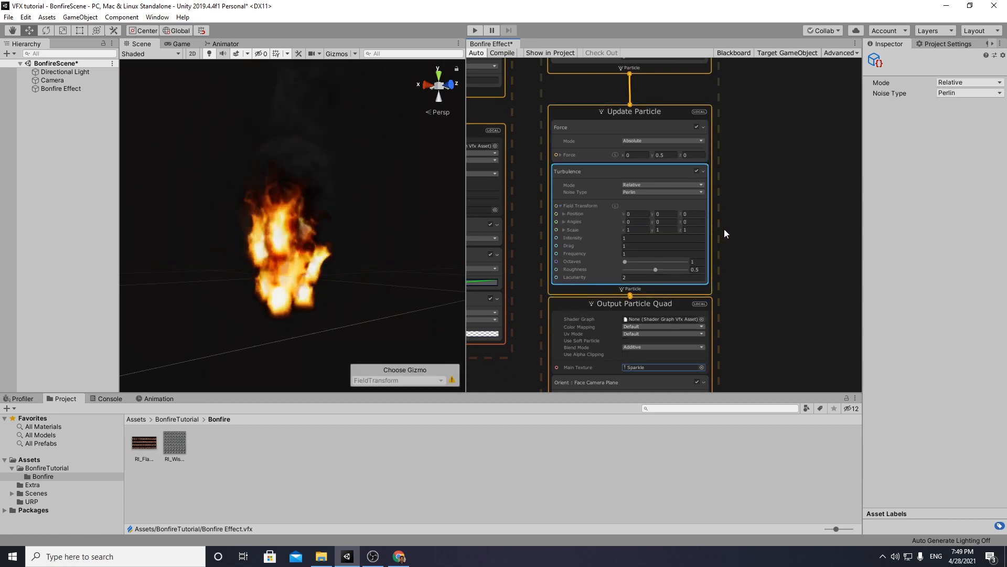
- Set the sparks' Turbulence block to Intensity 0.8 and Octaves 3
left_click(639, 238)
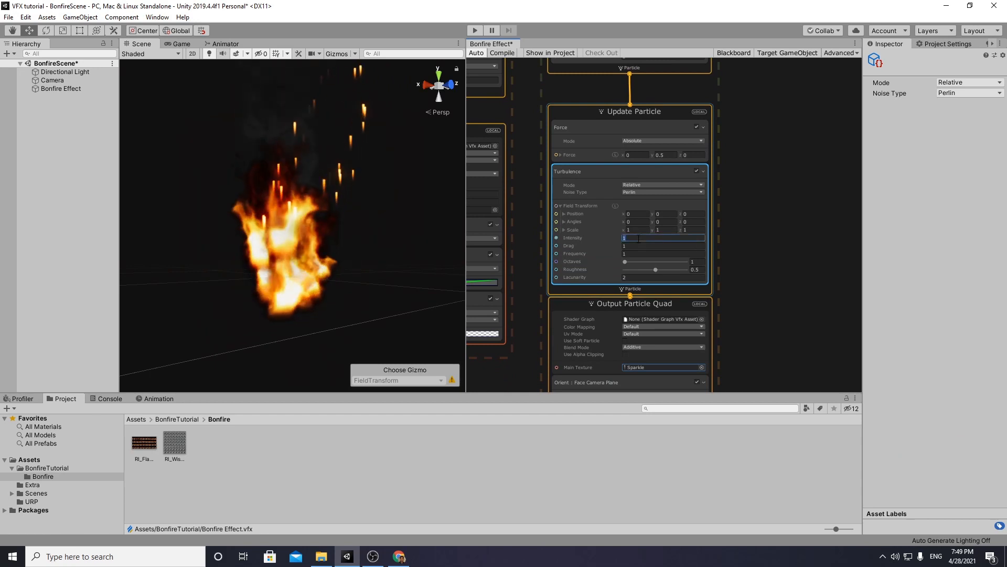
type("0.8")
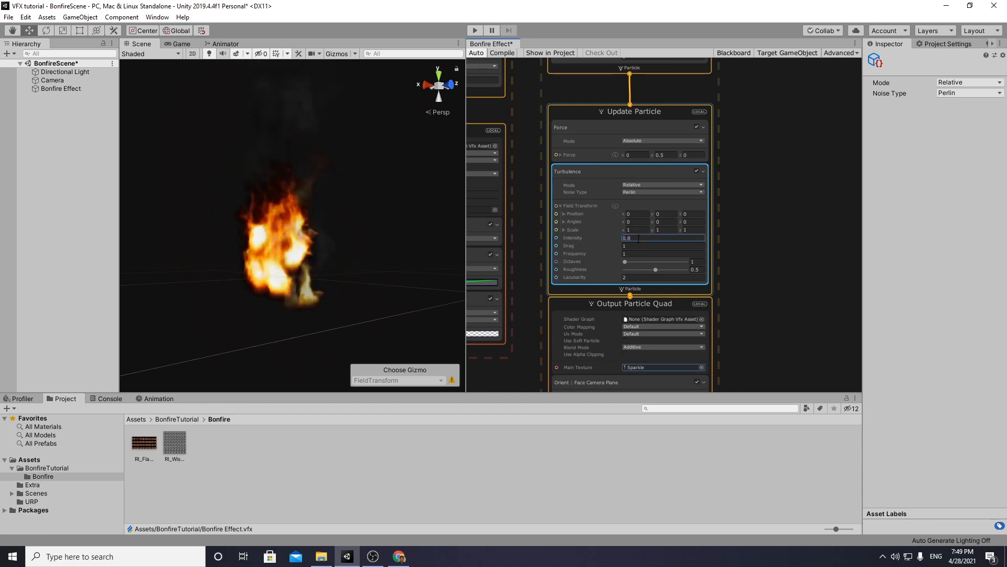
key("Return")
left_click(692, 261)
type("23")
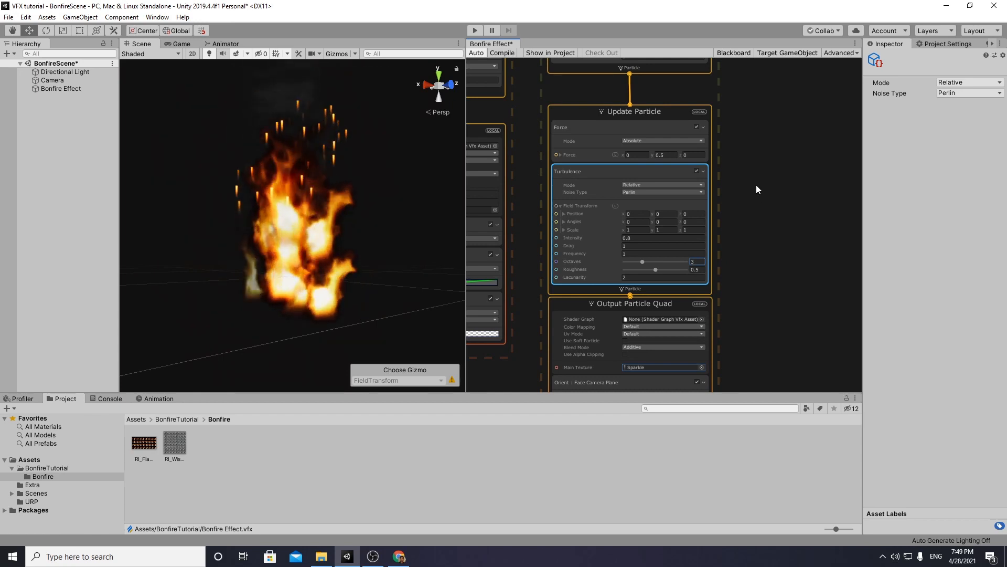
- Move the Set Lifetime Random block above the Set Size block in the sparks' Initialize Particle context
middle_click_drag(757, 188, 749, 227)
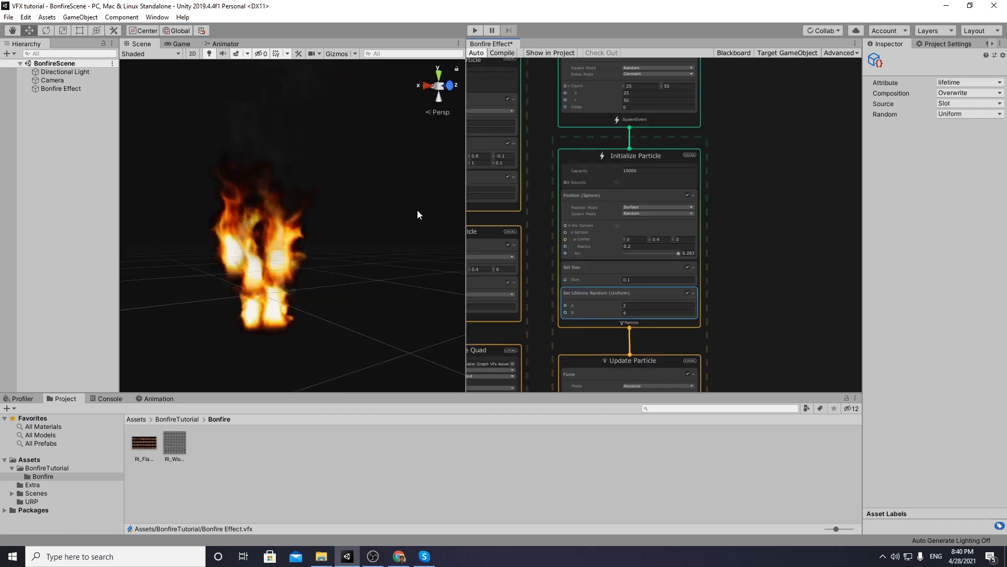
scroll(777, 219, "up", 3)
middle_click_drag(780, 217, 824, 234)
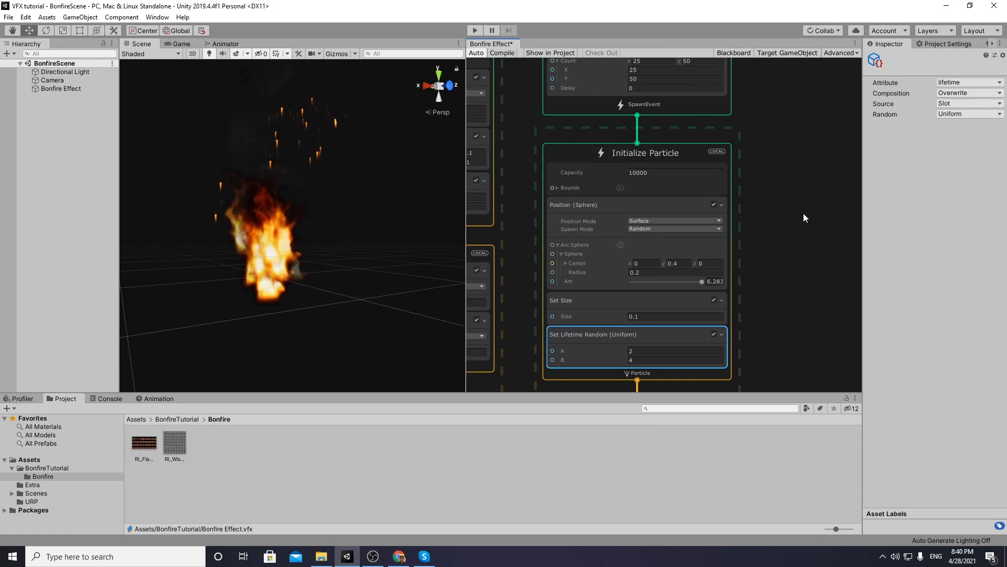
middle_click_drag(785, 254, 780, 190)
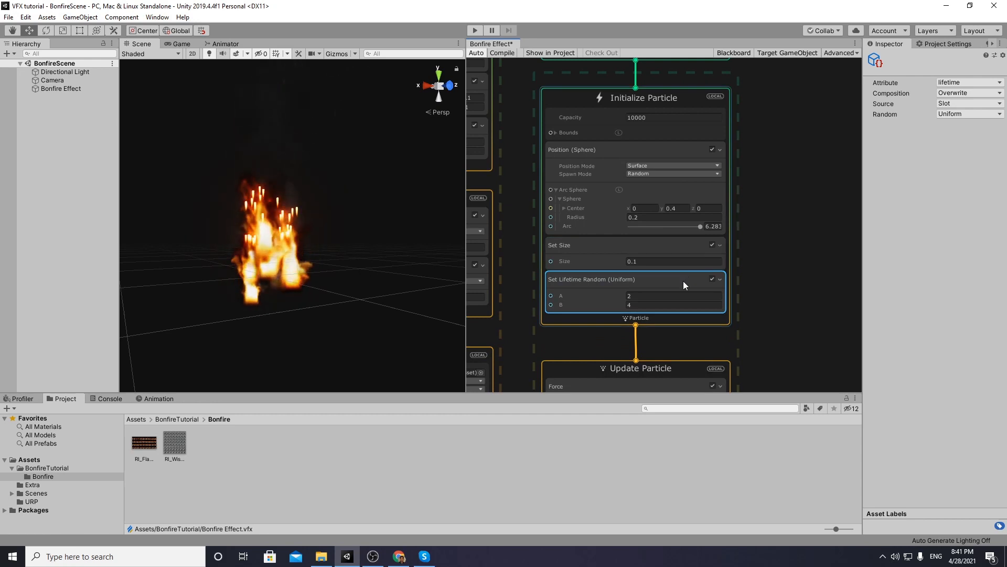
left_click_drag(641, 287, 641, 244)
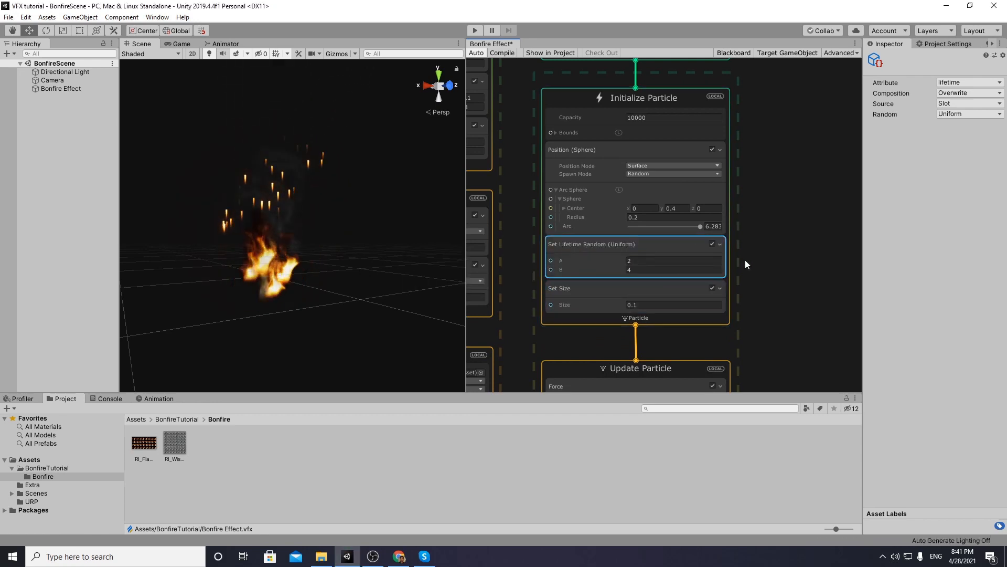
middle_click_drag(761, 212, 761, 218)
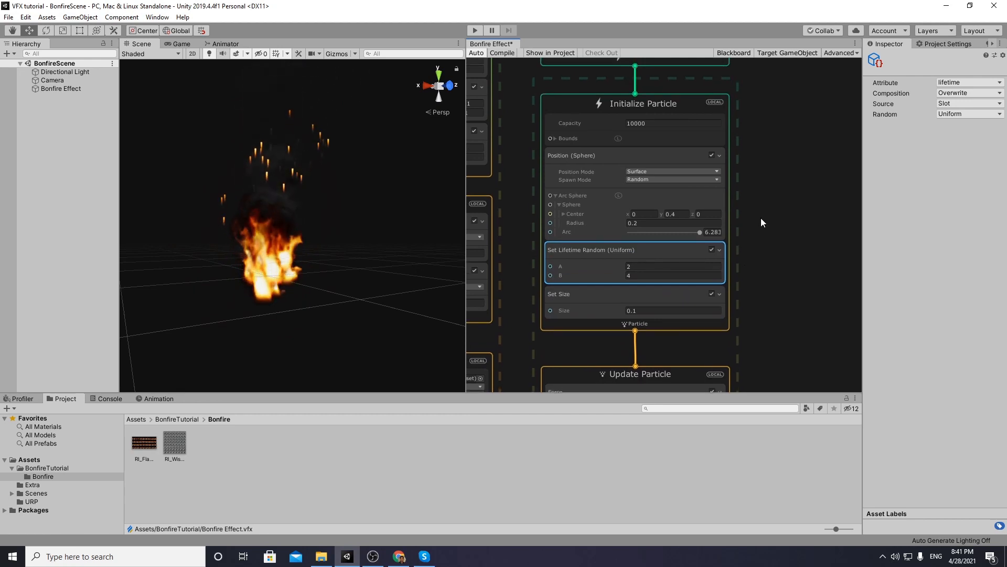
- Switch the sparks' Set Size block to Uniform random and set its A value to 0.03
left_click(601, 293)
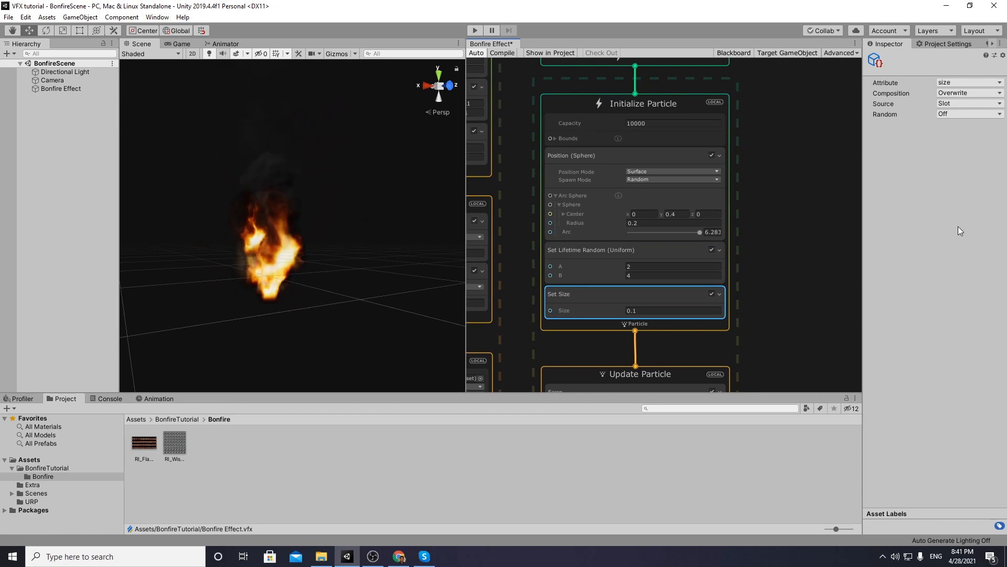
left_click(953, 103)
left_click(952, 106)
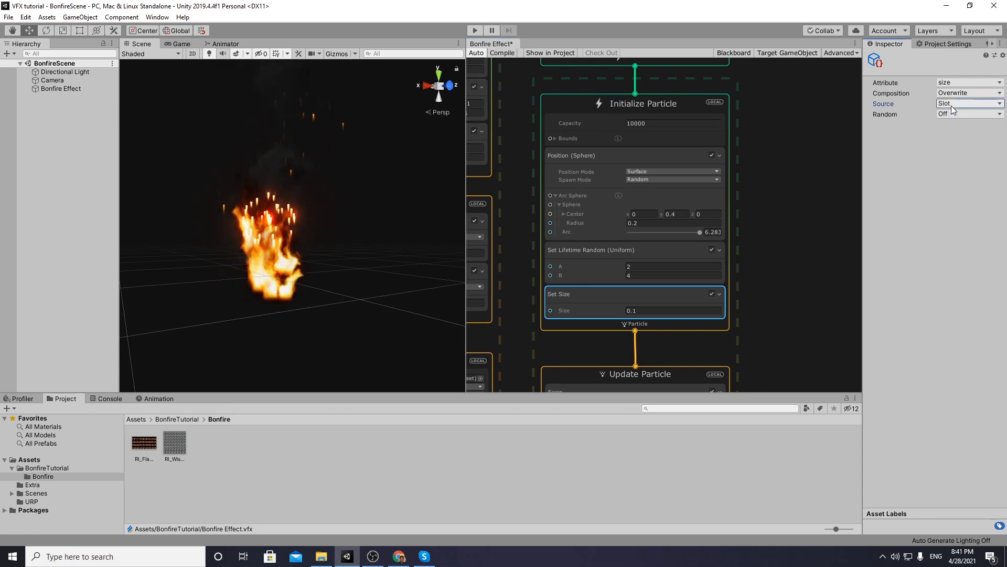
left_click(951, 114)
left_click(950, 149)
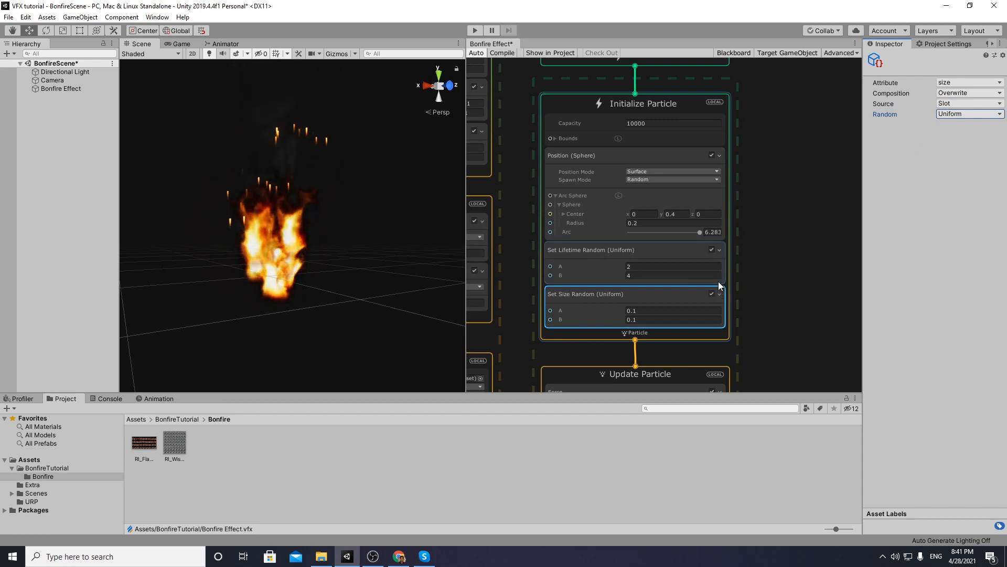
left_click(651, 310)
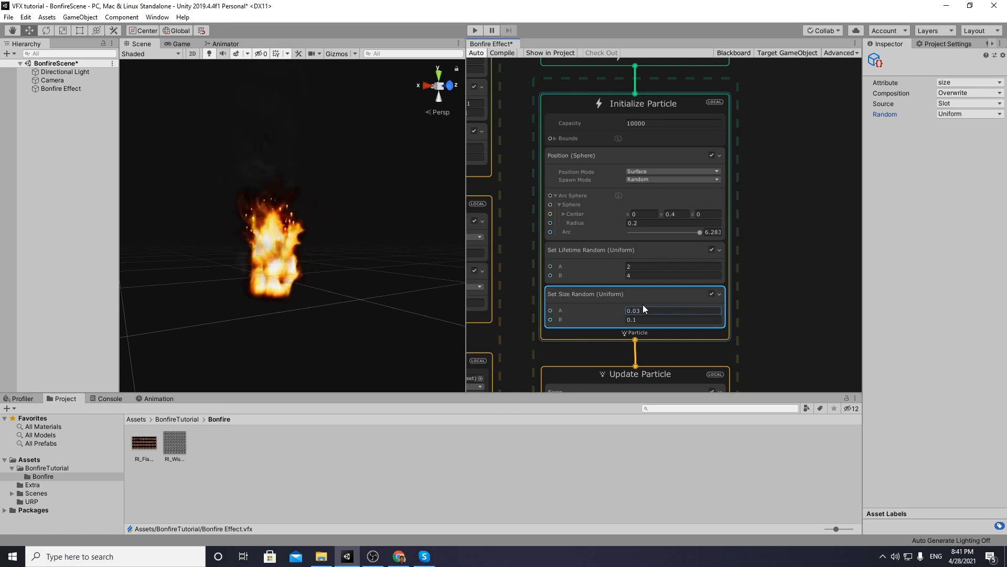
- Add a Set Velocity block above Set Size Random in the sparks' Initialize Particle context and set its y velocity to 1
right_click(640, 298)
left_click(674, 316)
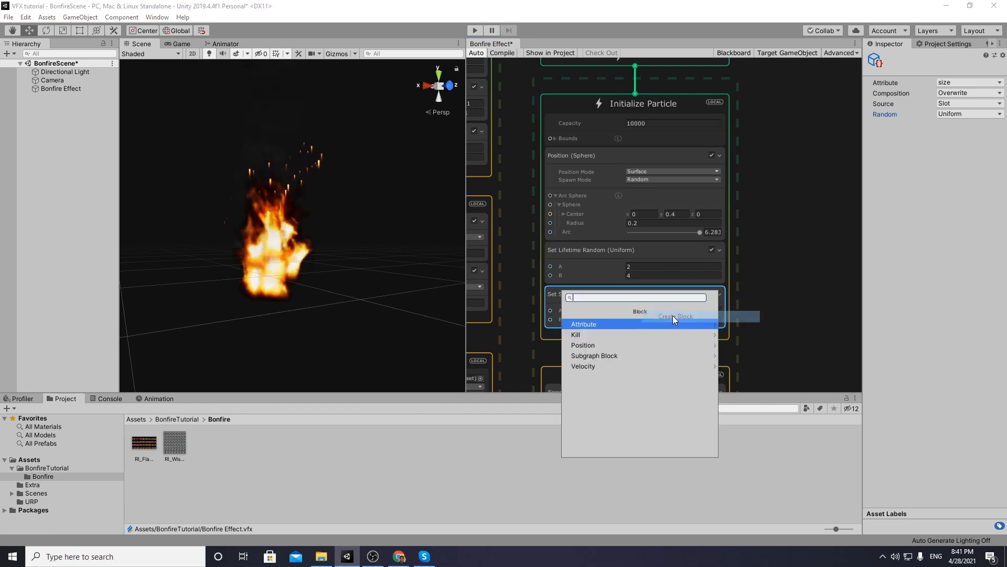
type("set ")
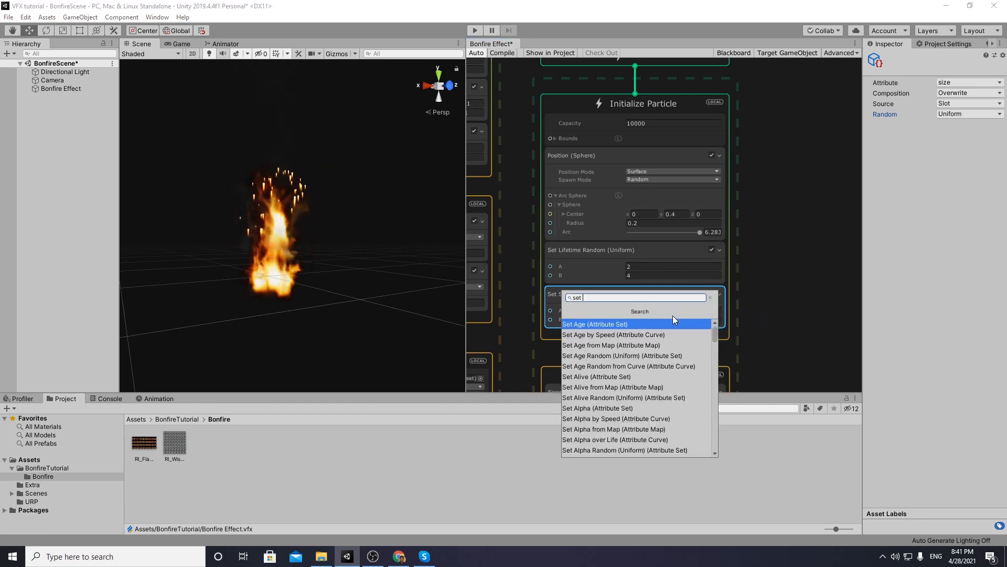
type("velo")
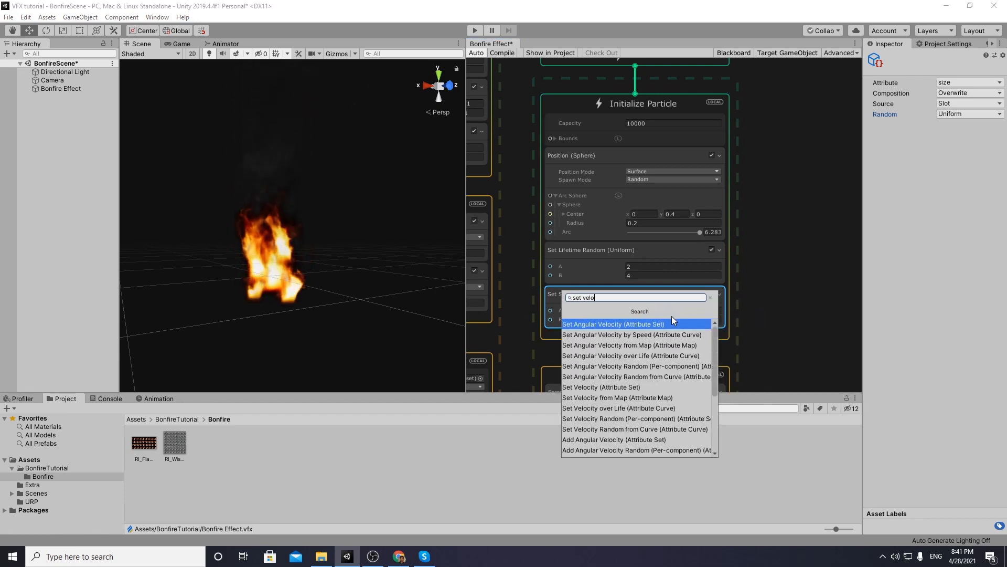
left_click(612, 388)
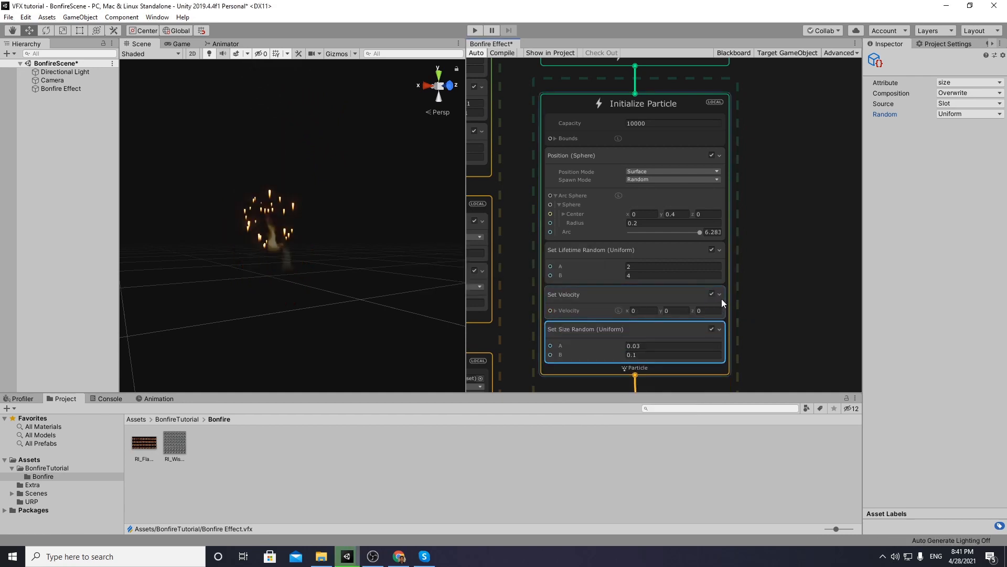
left_click(677, 310)
type("1")
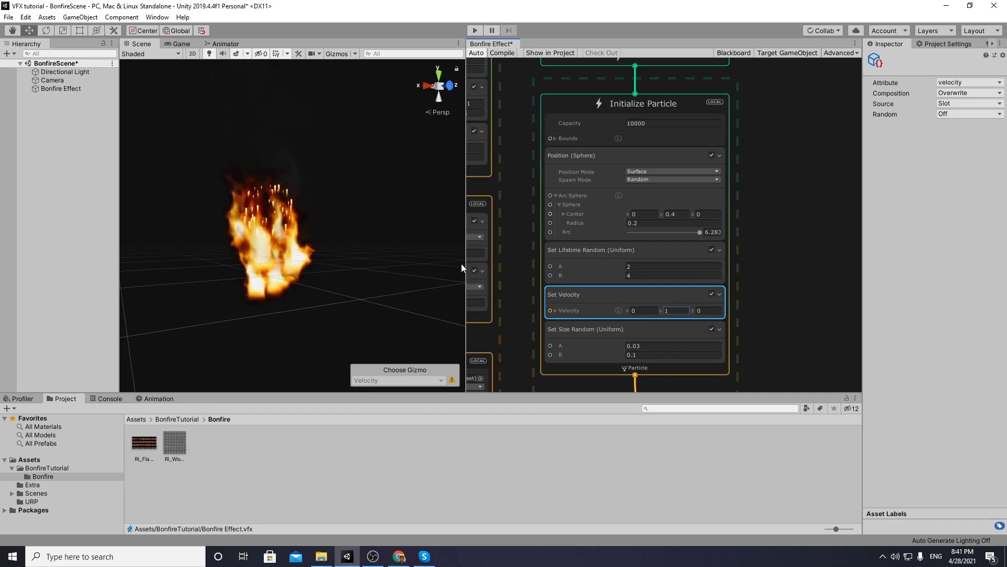
- In the sparks' Set Color over Life gradient, set the alpha to 62 at the 10% key and 0 at the 44.1% key
left_click_drag(236, 241, 325, 253, "alt")
mouse_move(325, 253)
right_mouse_down("alt")
mouse_move(300, 243)
mouse_move(334, 263)
right_mouse_up("alt")
left_click_drag(335, 263, 314, 239, "alt")
right_click_drag(314, 238, 263, 221, "alt")
mouse_move(263, 221)
left_mouse_down("alt")
mouse_move(324, 213)
mouse_move(243, 223)
left_mouse_up("alt")
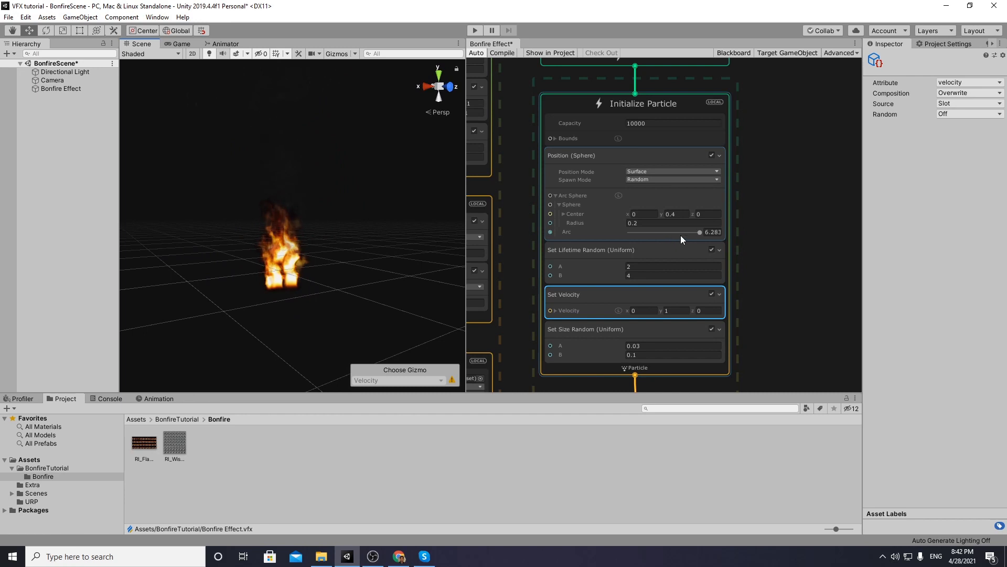
scroll(750, 244, "down", 3)
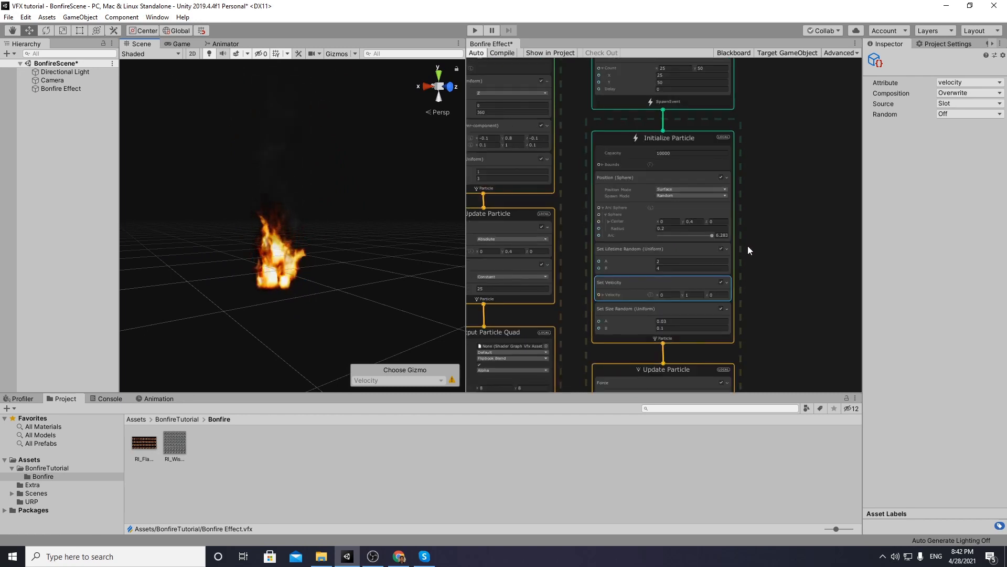
middle_click_drag(747, 245, 750, 142)
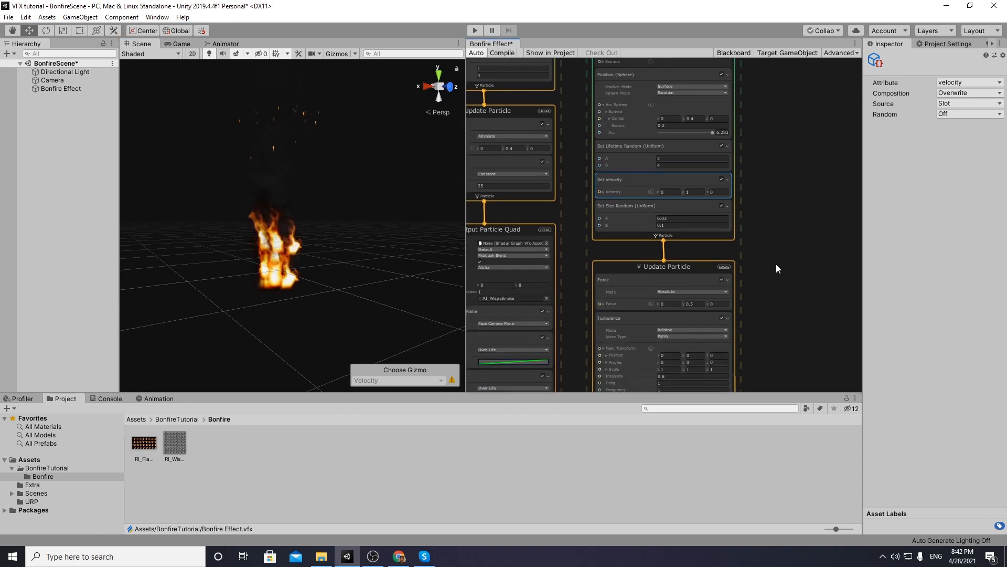
middle_click_drag(776, 303, 769, 222)
middle_click_drag(773, 282, 760, 172)
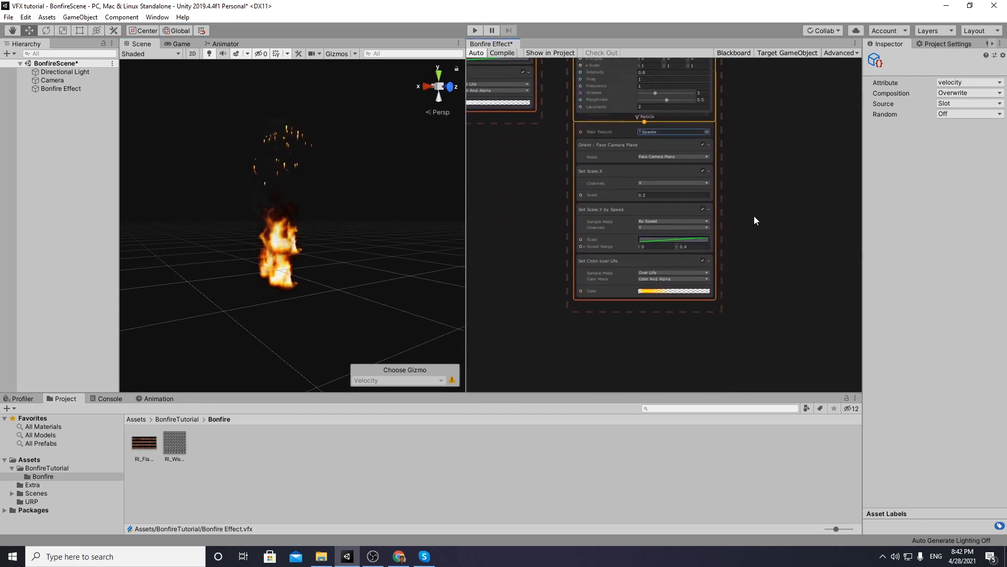
scroll(755, 218, "up", 1)
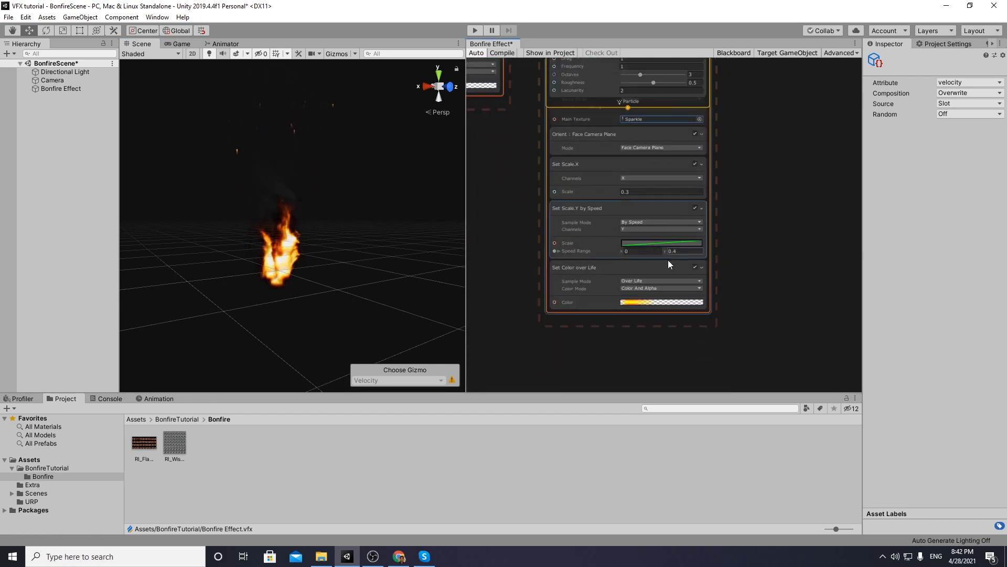
left_click(629, 300)
left_click(689, 273)
left_click_drag(734, 323, 717, 324)
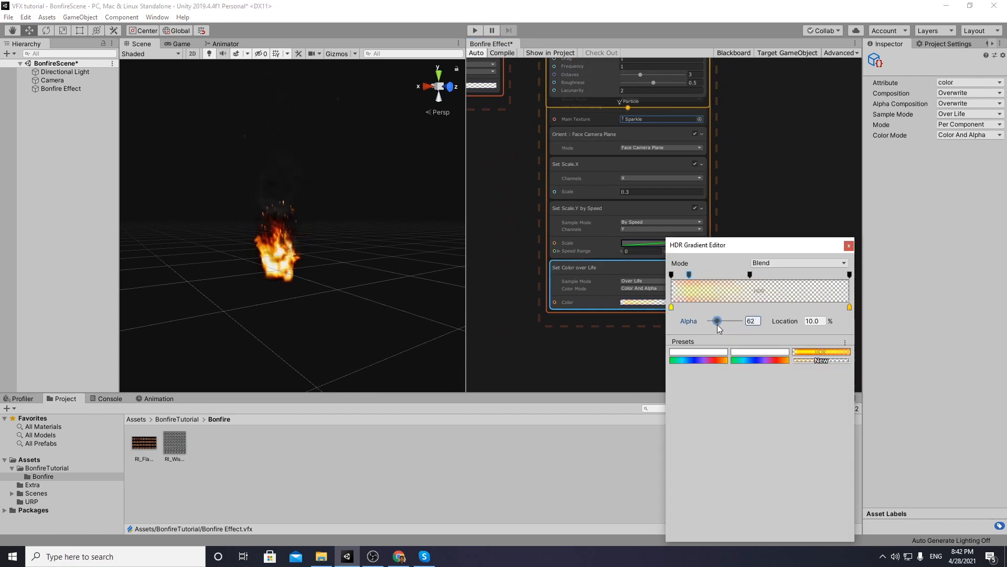
left_click(750, 274)
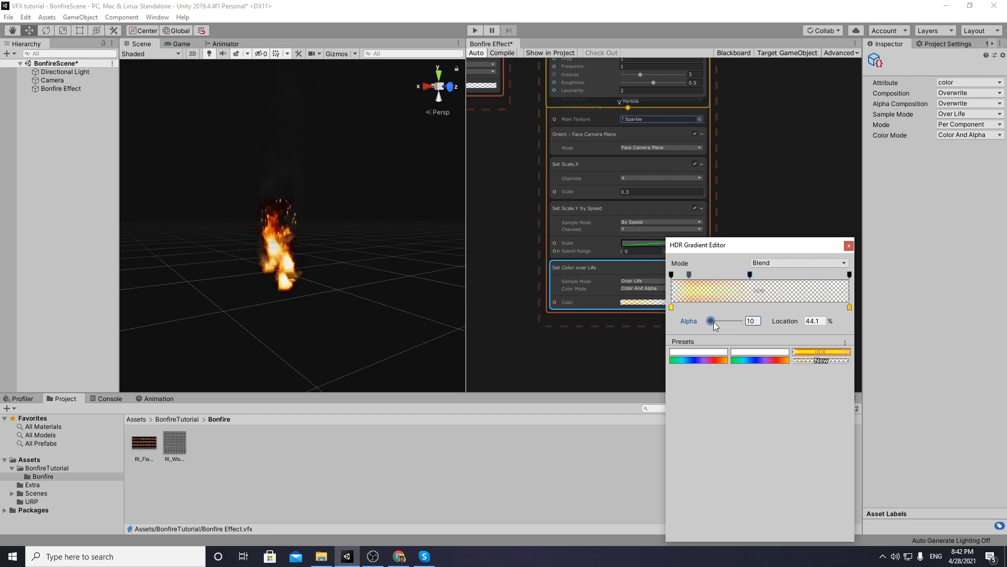
left_click_drag(713, 322, 711, 322)
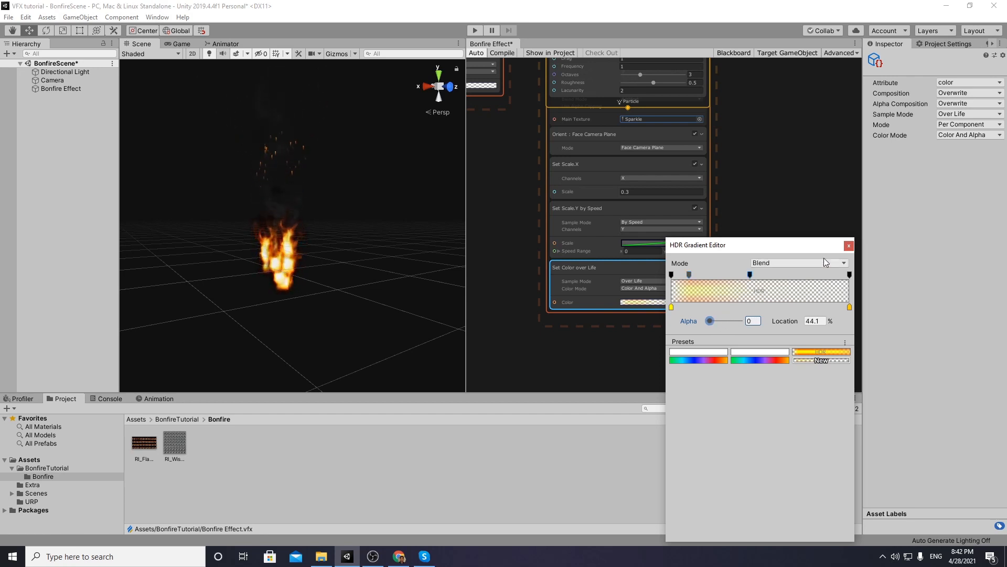
left_click(848, 245)
- Try adjusting the alpha of the 80% key in the flames' Set Color over Life gradient, ending at 255
scroll(668, 254, "down", 2)
middle_click_drag(509, 244, 612, 262)
middle_click_drag(491, 263, 624, 319)
scroll(617, 245, "down", 4)
scroll(622, 279, "up", 3)
middle_click_drag(635, 266, 672, 320)
scroll(644, 335, "up", 3)
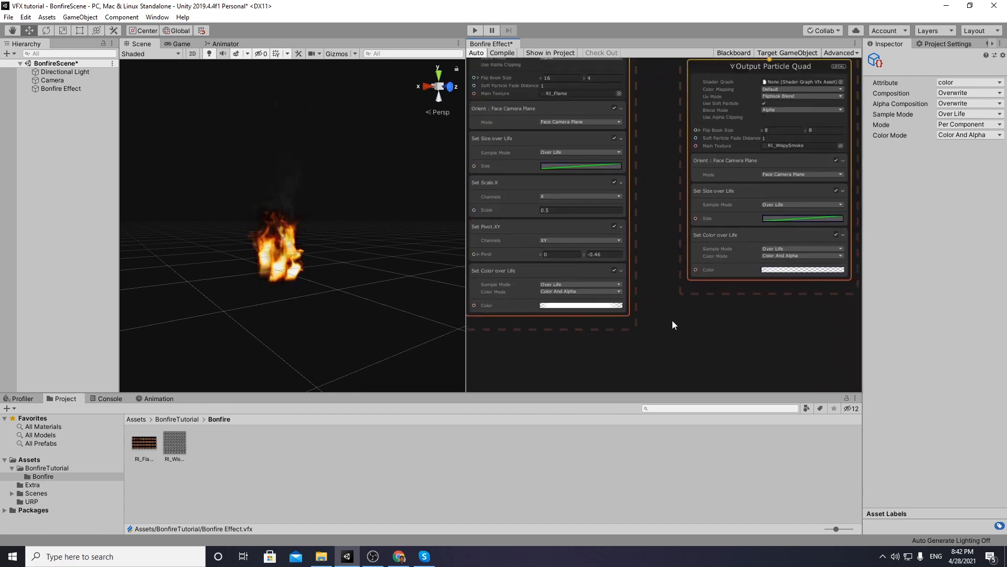
scroll(719, 311, "down", 3)
middle_click_drag(747, 320, 732, 335)
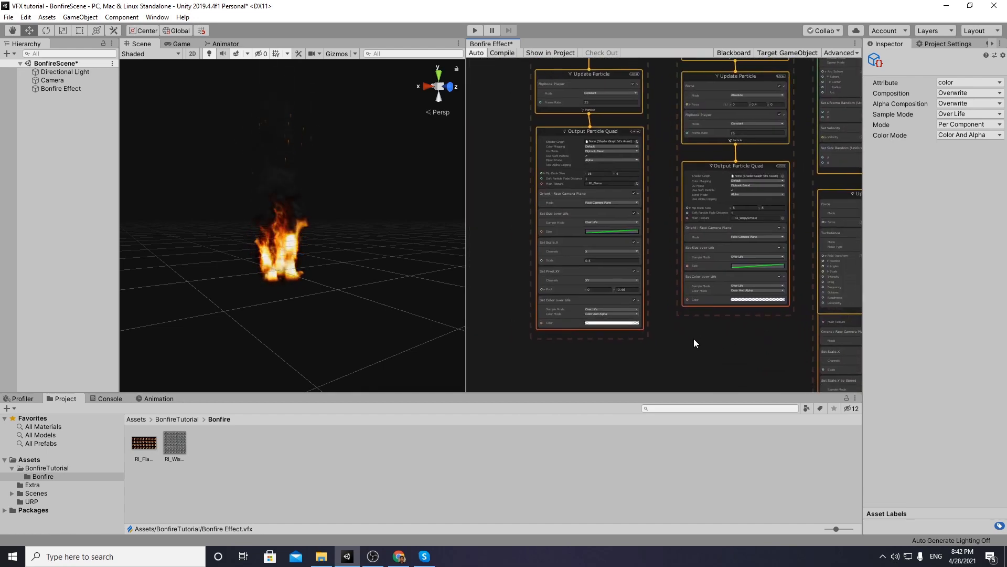
scroll(587, 339, "up", 2)
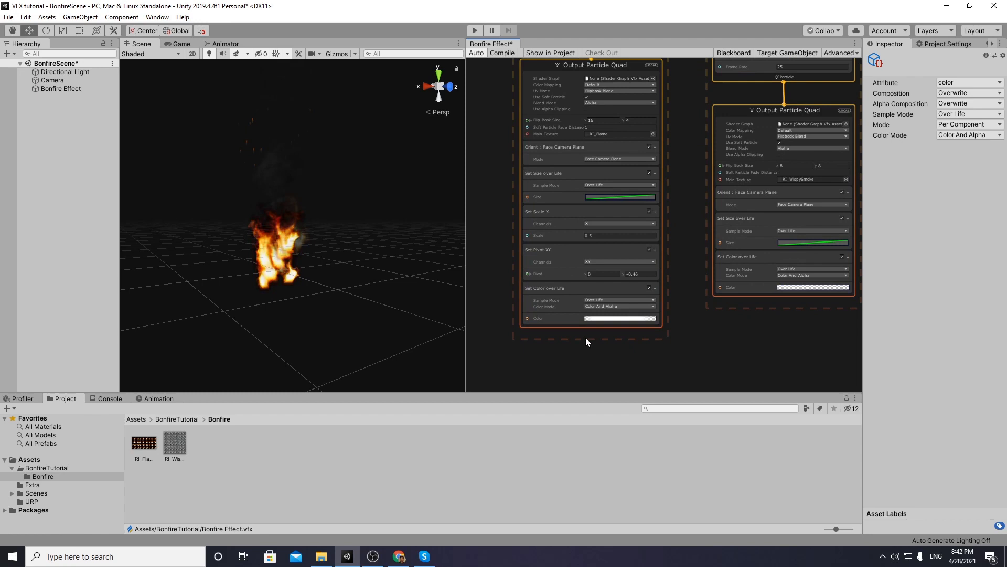
left_click(607, 318)
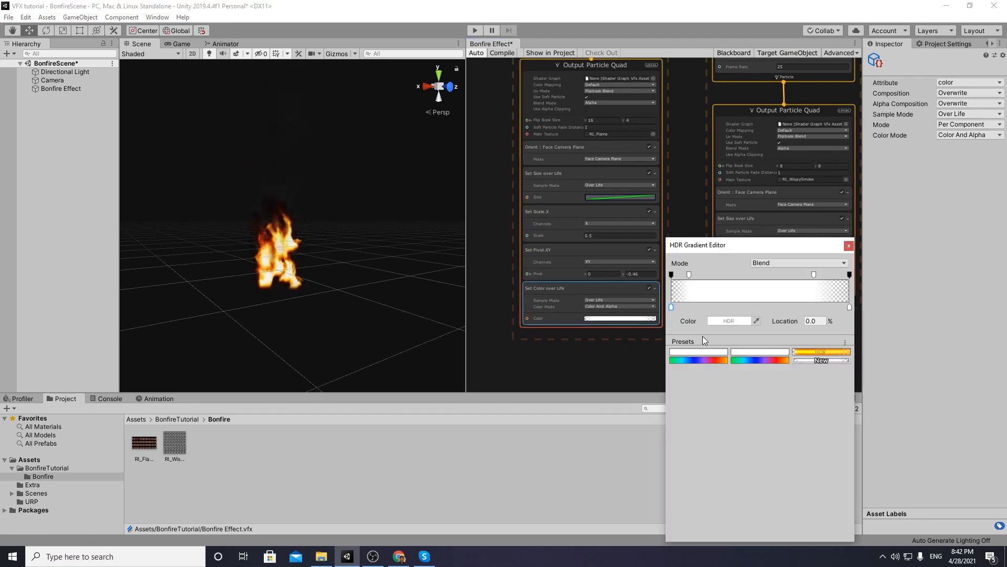
left_click(813, 275)
mouse_move(738, 321)
left_mouse_down()
mouse_move(716, 325)
mouse_move(754, 324)
left_mouse_up()
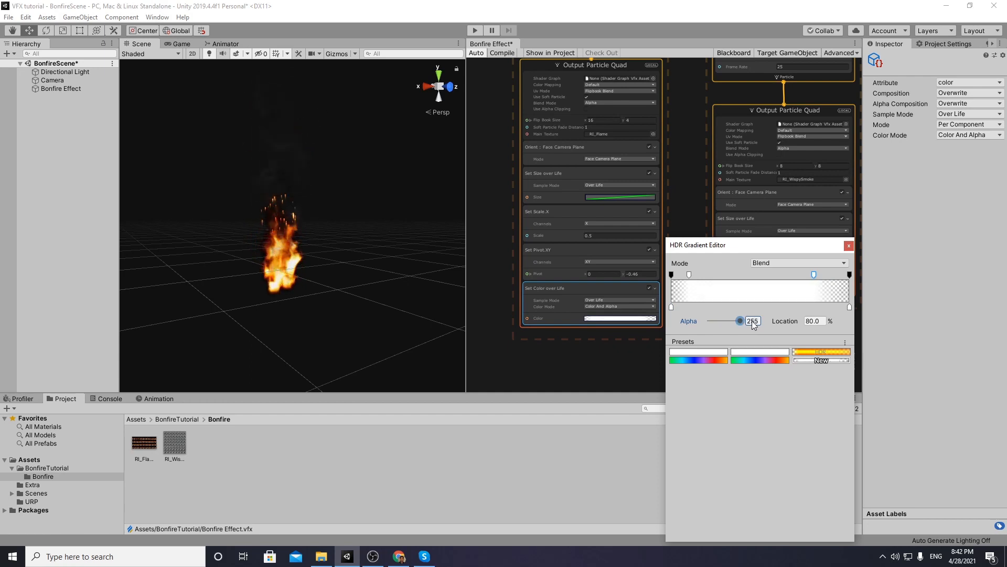
left_click(848, 245)
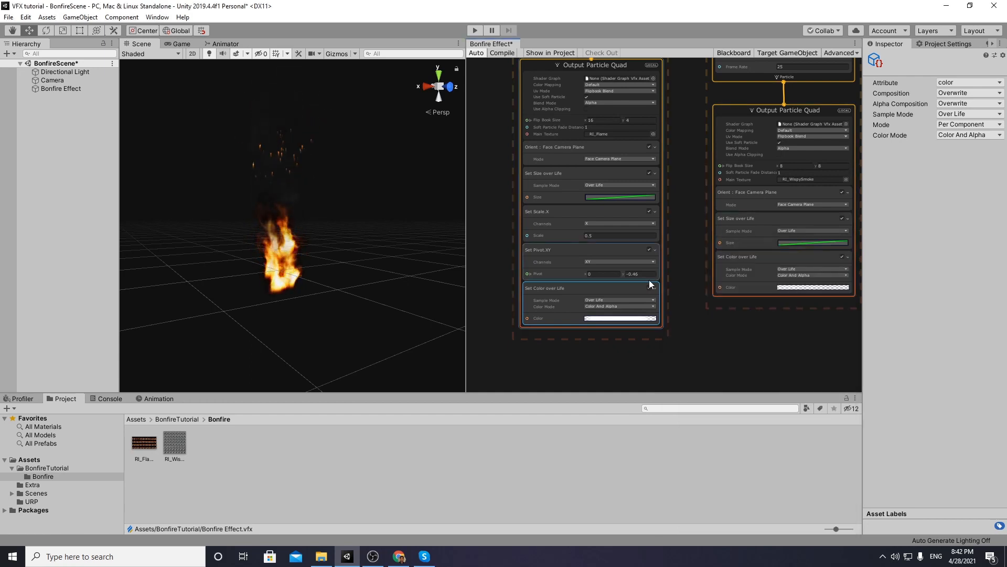
- Raise both the start and end keys of the flames' Set Size over Life curve to enlarge the flames
scroll(677, 273, "up", 1)
left_click(627, 222)
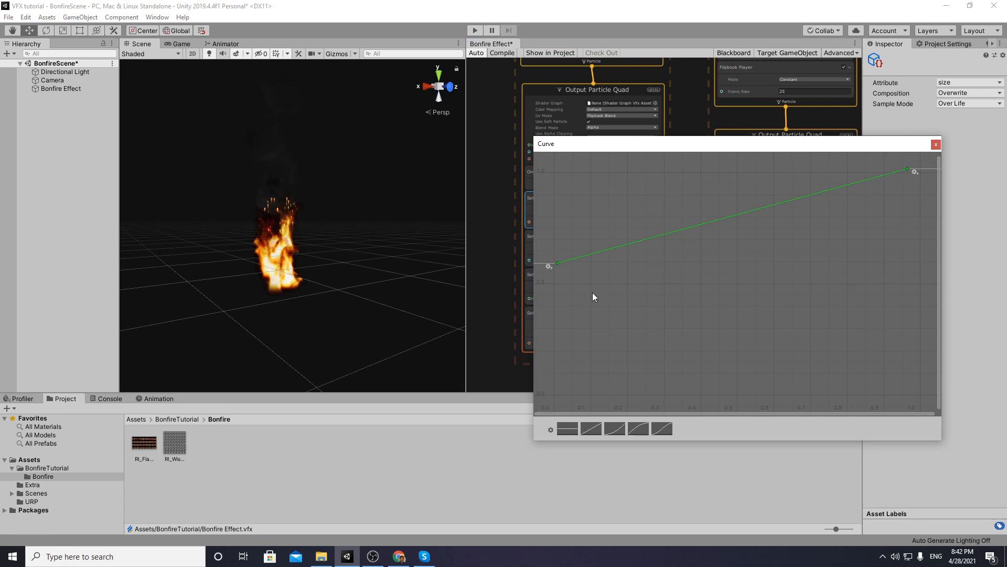
left_click_drag(559, 265, 554, 216)
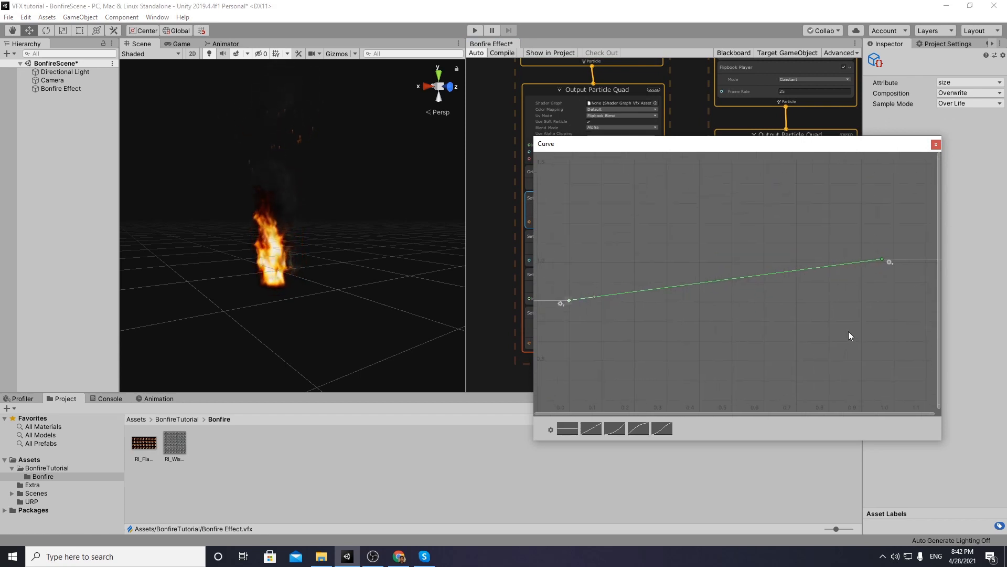
left_click_drag(880, 262, 875, 203)
left_click(935, 145)
- Raise both the start and end keys of the wispy smoke's Set Size over Life curve
middle_click_drag(711, 282, 569, 267)
left_click(670, 286)
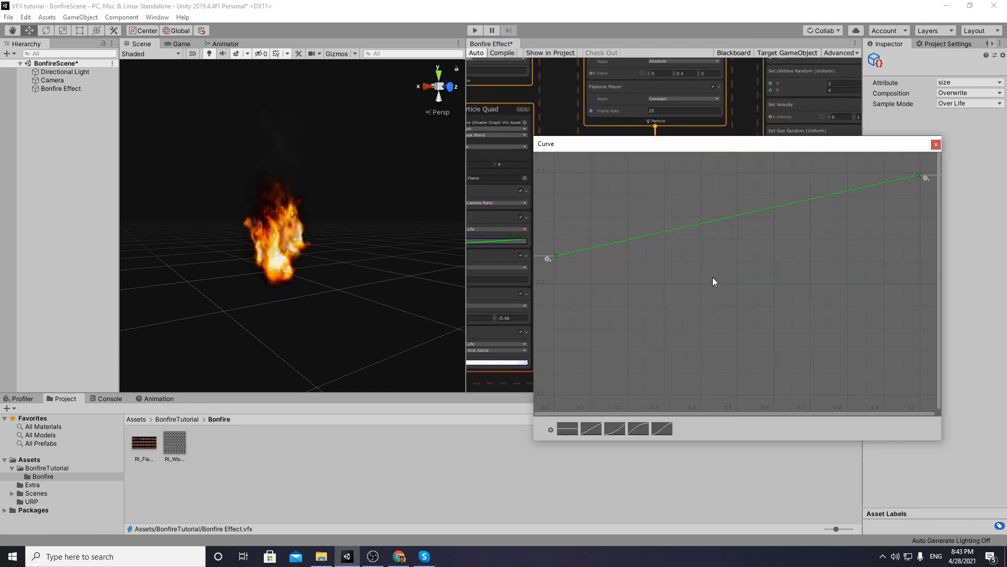
left_click_drag(558, 254, 561, 220)
scroll(754, 286, "down", 1)
middle_click_drag(755, 285, 717, 379)
left_click_drag(868, 279, 866, 227)
left_click(936, 145)
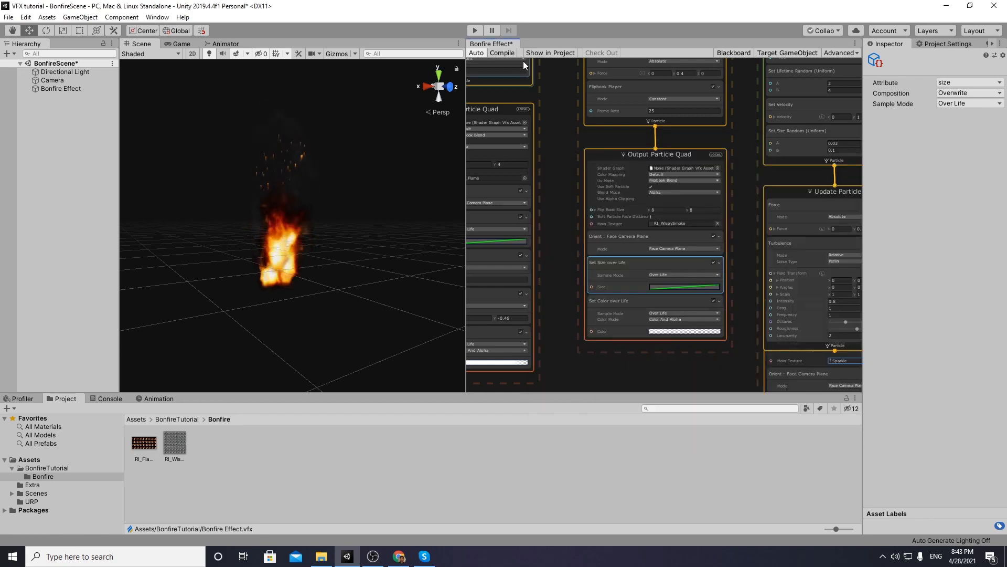
- Recompile the bonfire effect and examine the enlarged flames and smoke in both the Game and Scene views
left_click(502, 52)
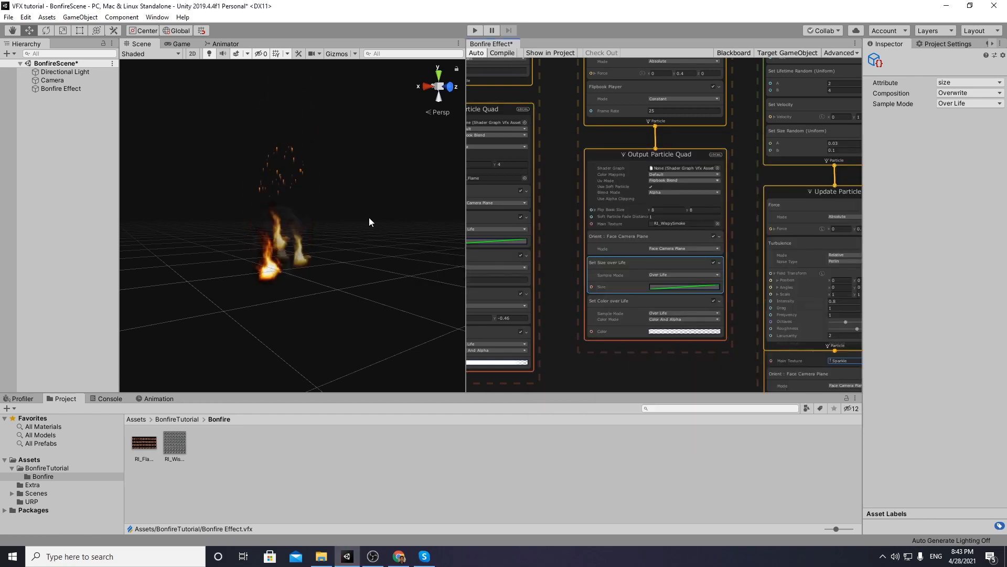
left_click(181, 44)
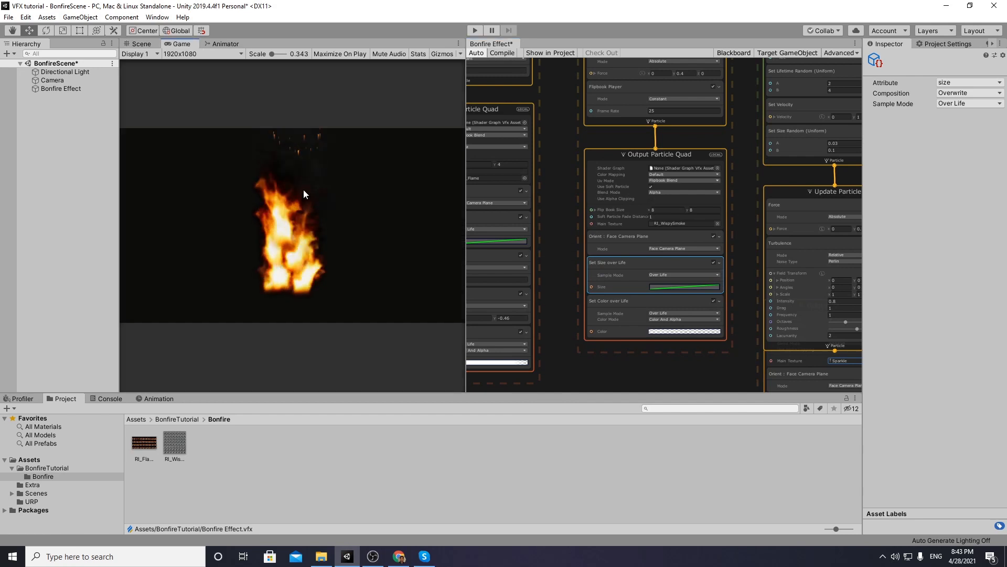
left_click(140, 42)
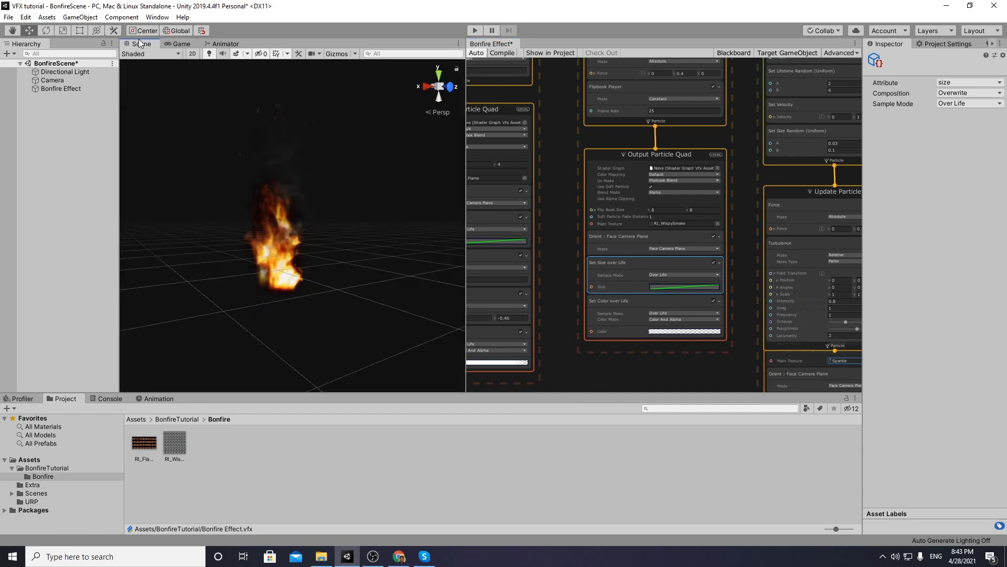
left_click_drag(315, 175, 265, 200, "alt")
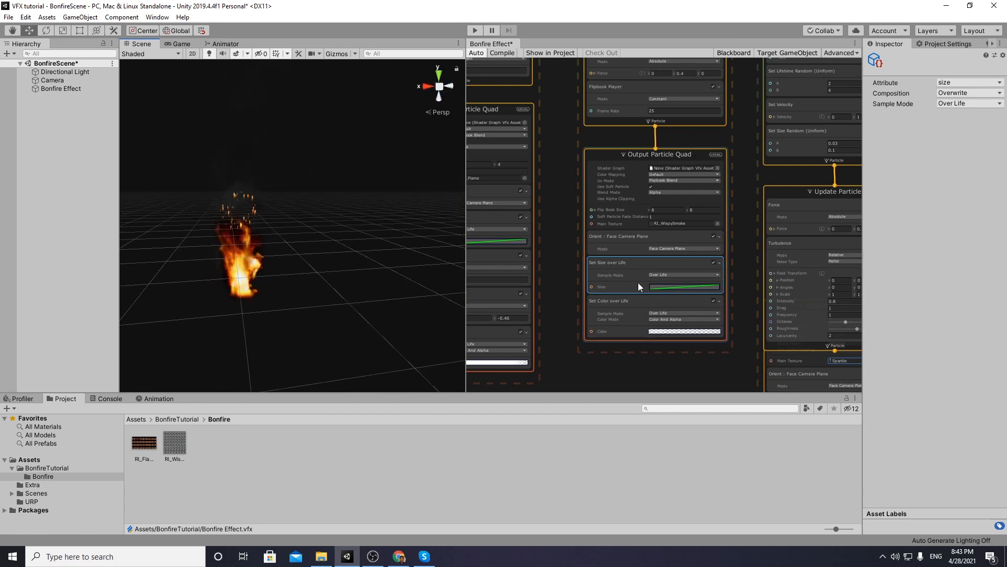
- Set the alpha of the 10% key in the sparks' Set Color over Life gradient to 53 and save the effect
scroll(753, 307, "down", 3)
middle_click_drag(759, 305, 781, 227)
scroll(732, 277, "up", 3)
left_click(653, 268)
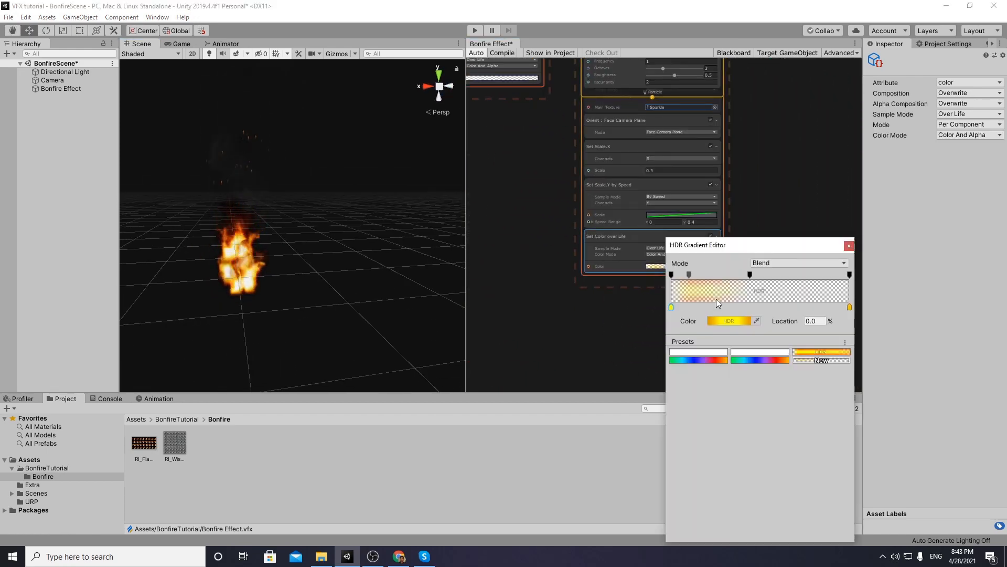
left_click(689, 275)
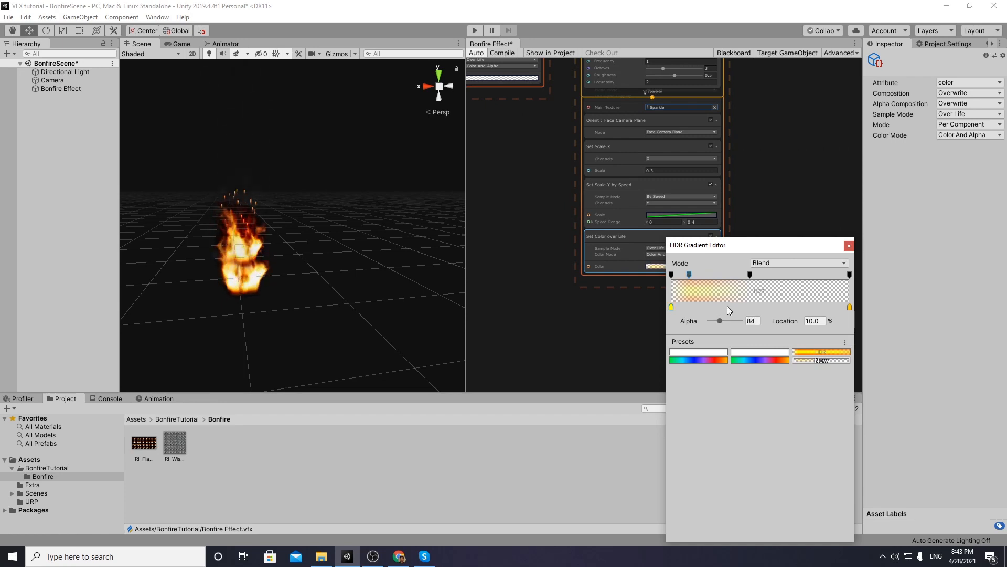
left_click_drag(722, 321, 706, 324)
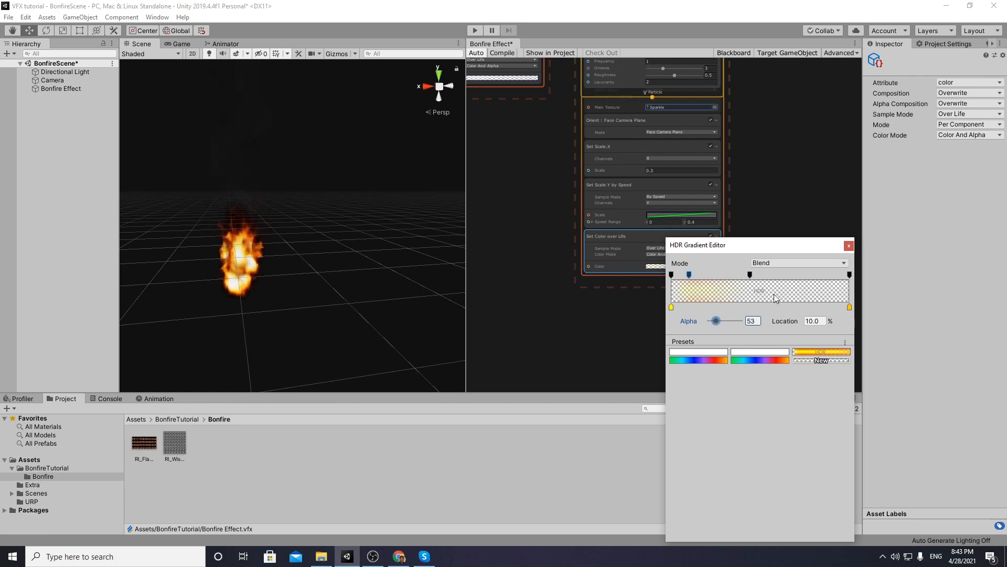
left_click(848, 246)
key("ctrl+s")
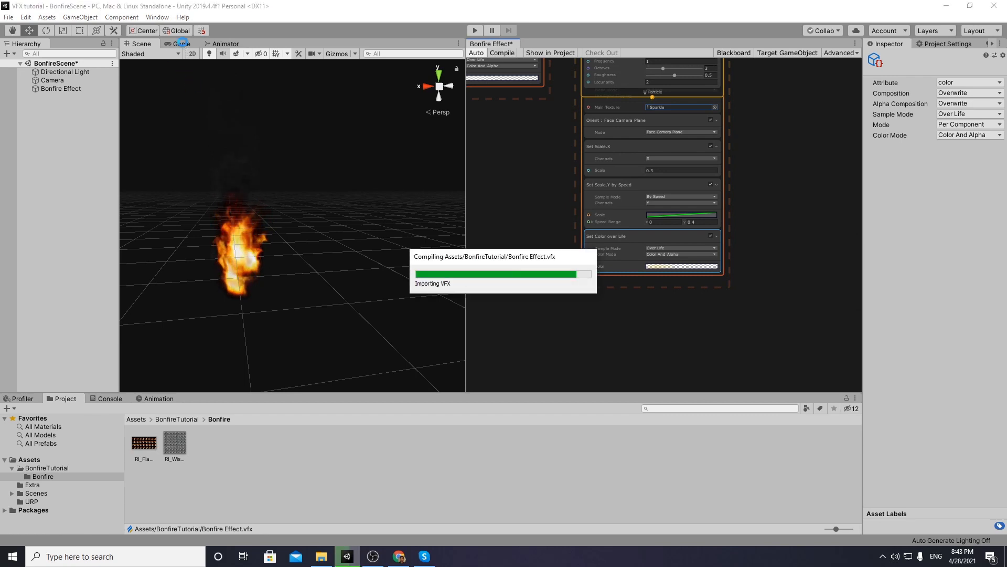
- Check the bonfire in the Game view and review the flame, smoke and spark systems in the graph
left_click(183, 43)
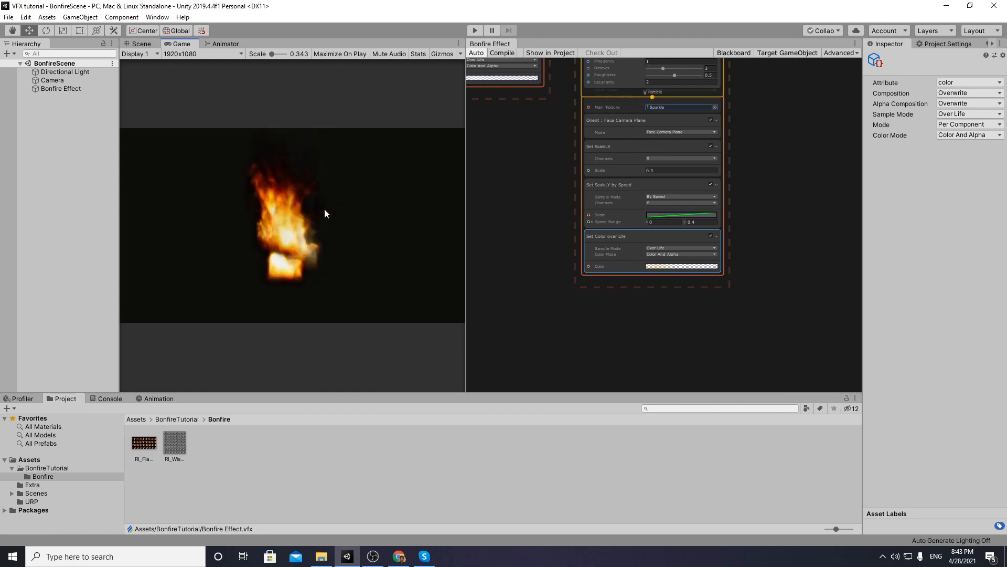
scroll(533, 215, "down", 5)
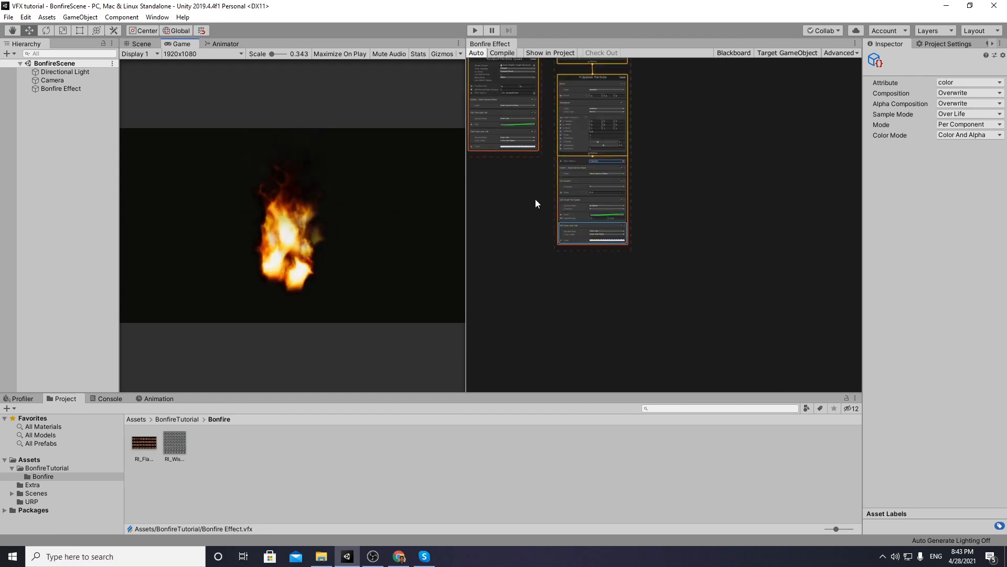
middle_click_drag(531, 146, 607, 289)
middle_click_drag(748, 170, 802, 266)
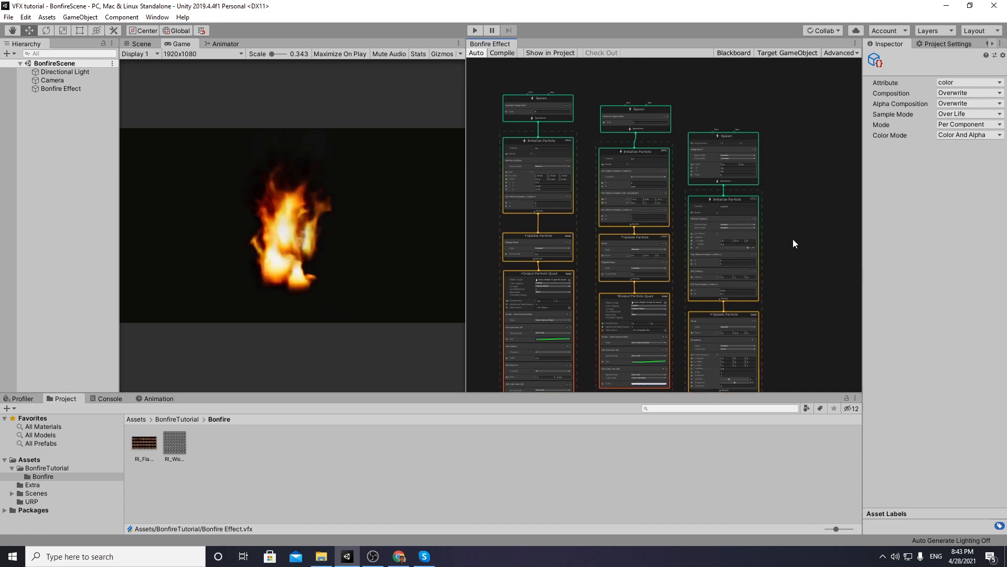
scroll(792, 238, "up", 2)
scroll(760, 243, "up", 2)
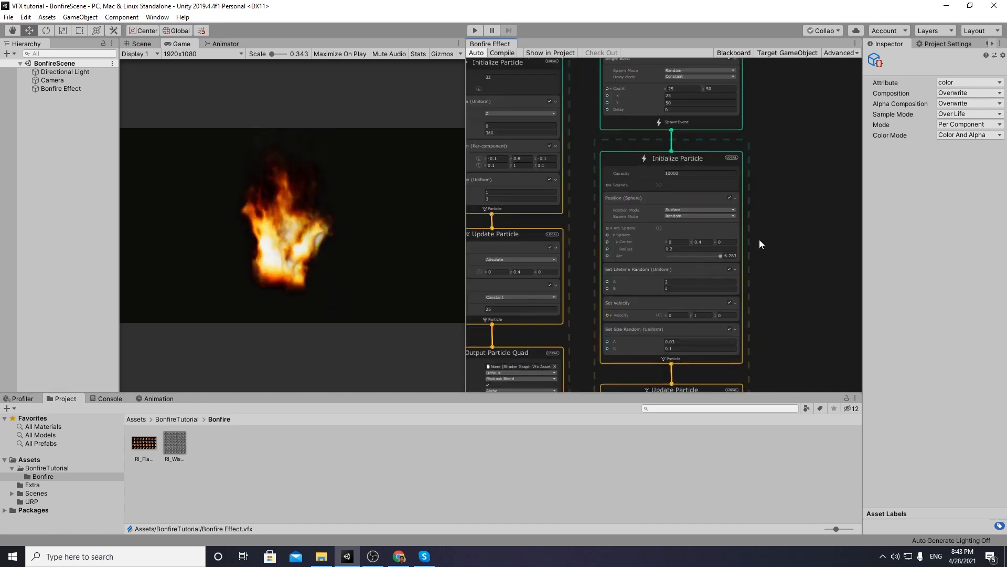
middle_click_drag(760, 243, 812, 252)
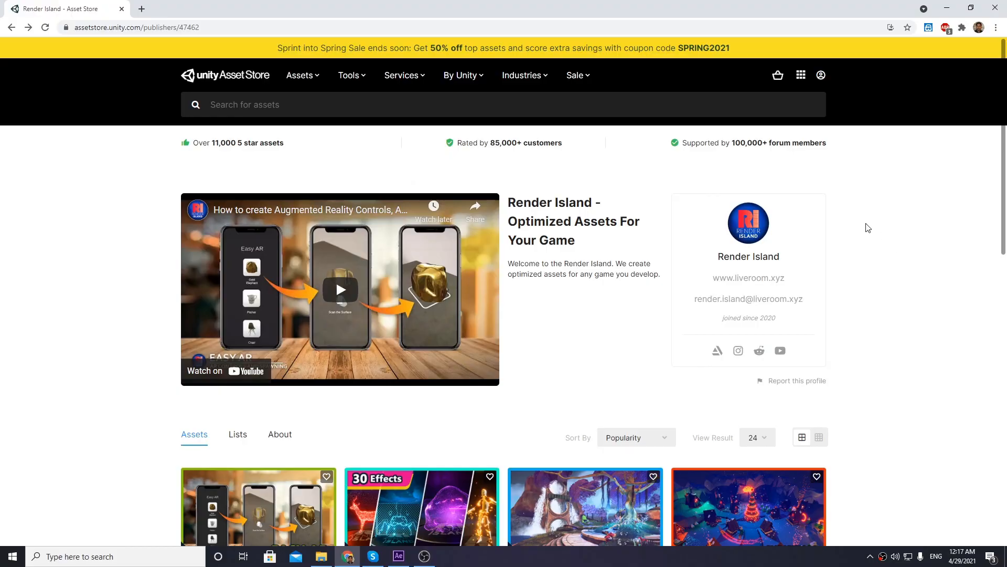
- Switch to the Unity Asset Store in the browser and look through Render Island's Unique Visual Effects (VFX) Collection page
scroll(868, 228, "down", 3)
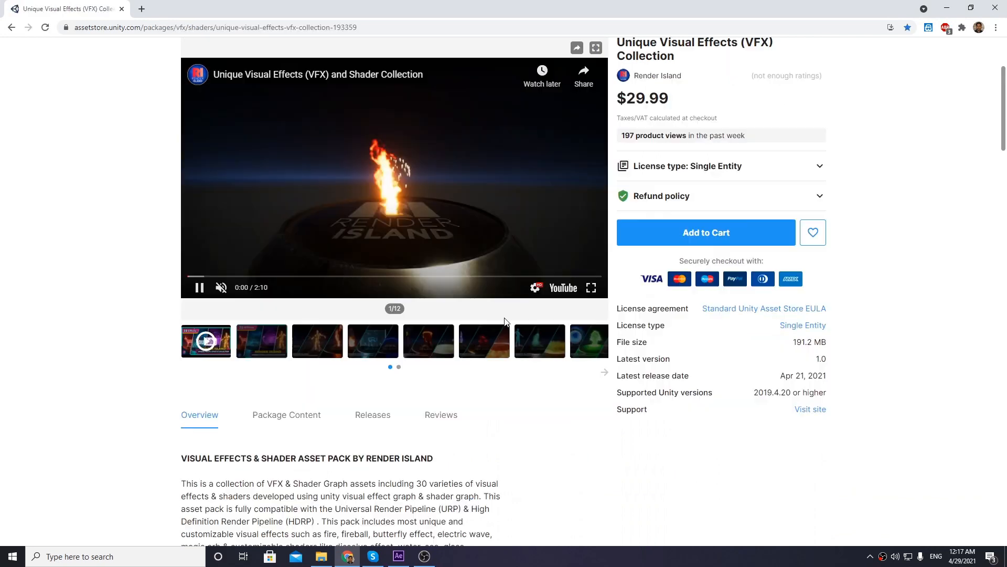
scroll(504, 321, "down", 1)
scroll(507, 322, "down", 7)
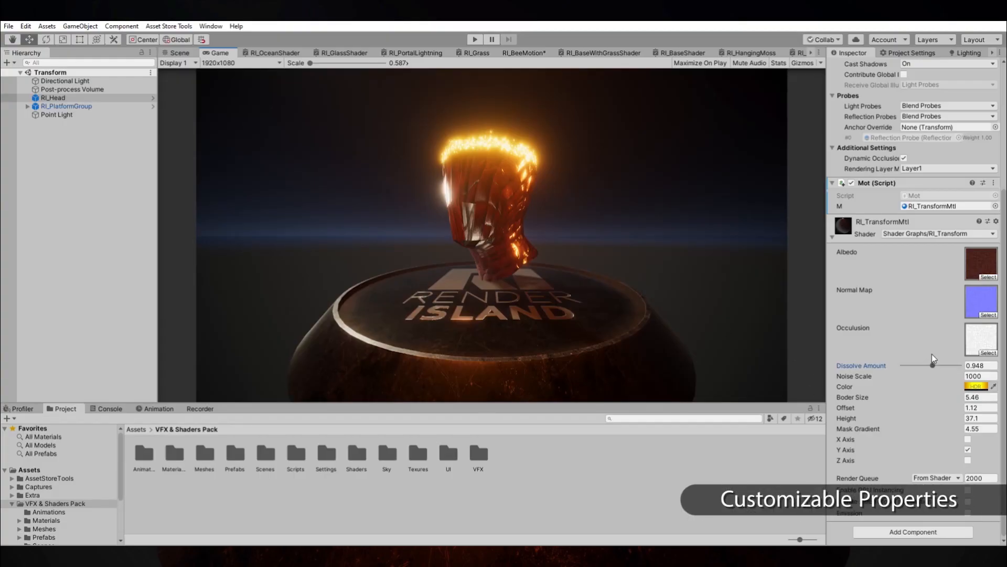
- Set RI_TransformMtl's Dissolve Amount to 0.945, Noise Scale 939.35, Boder Size 8.8, Offset 0.72 and Height 33.26, with only the X and Z axes enabled
mouse_move(932, 353)
left_mouse_down()
mouse_move(947, 353)
mouse_move(932, 356)
left_mouse_up()
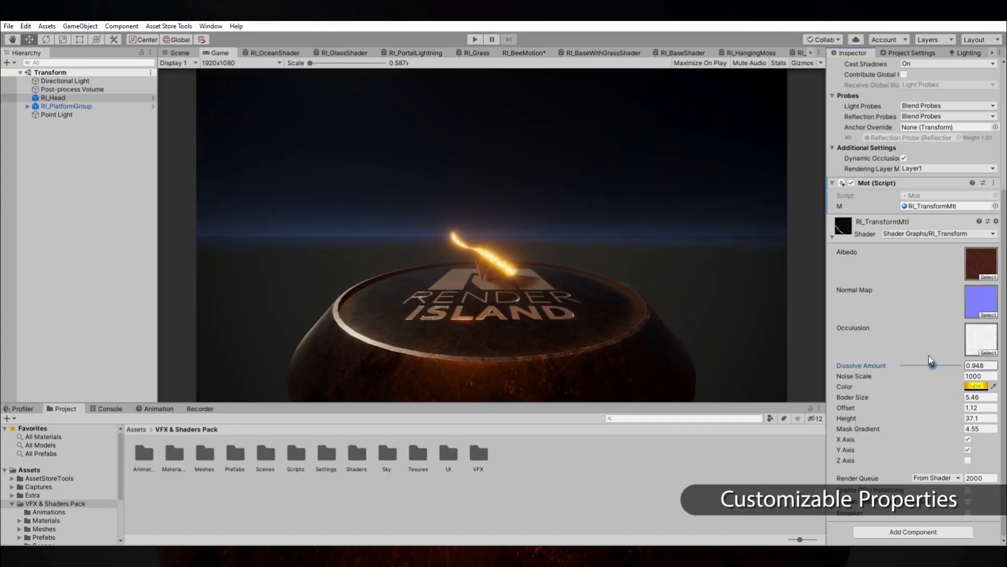
mouse_move(929, 355)
left_mouse_down()
mouse_move(927, 367)
mouse_move(908, 366)
mouse_move(932, 358)
left_mouse_up()
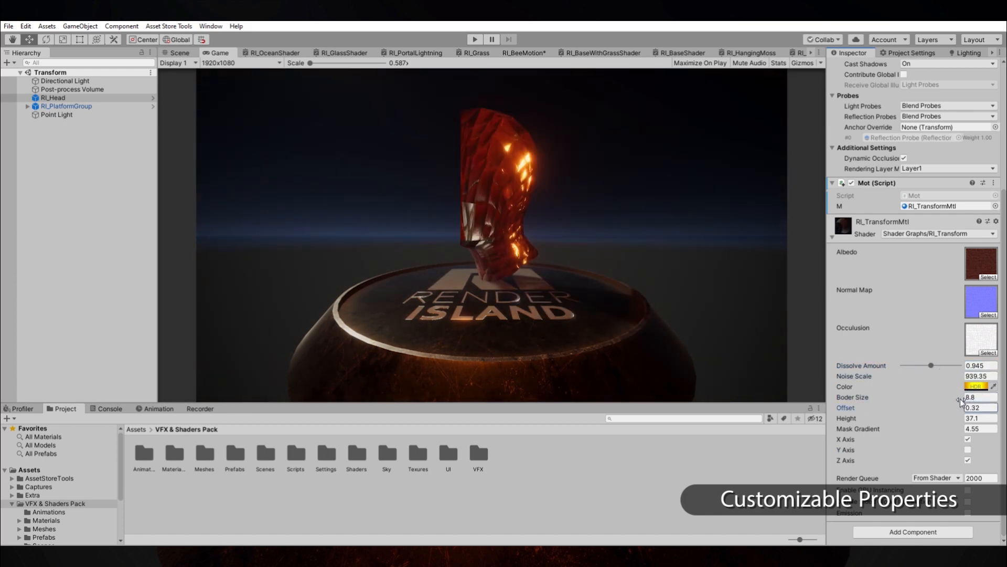
left_click(980, 418)
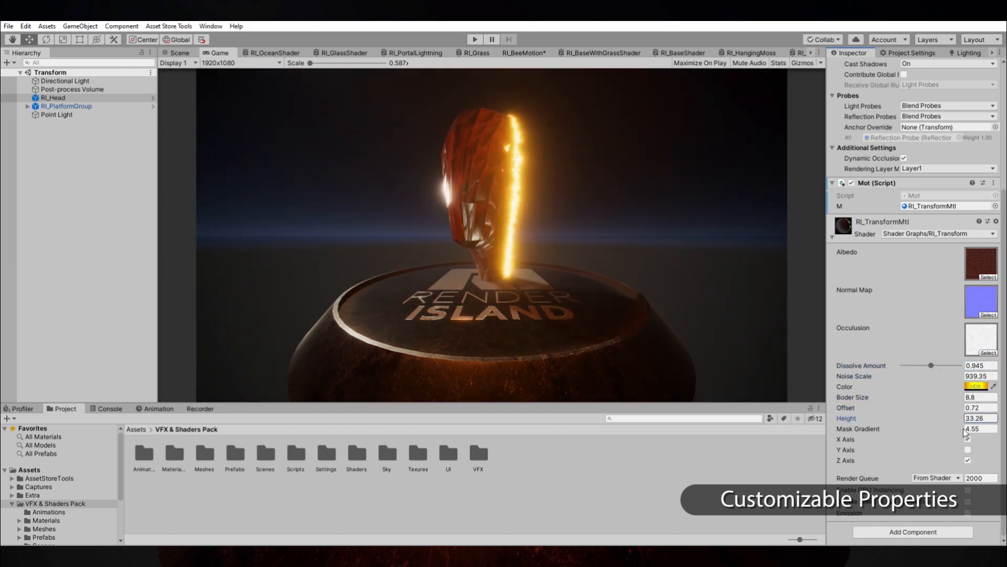